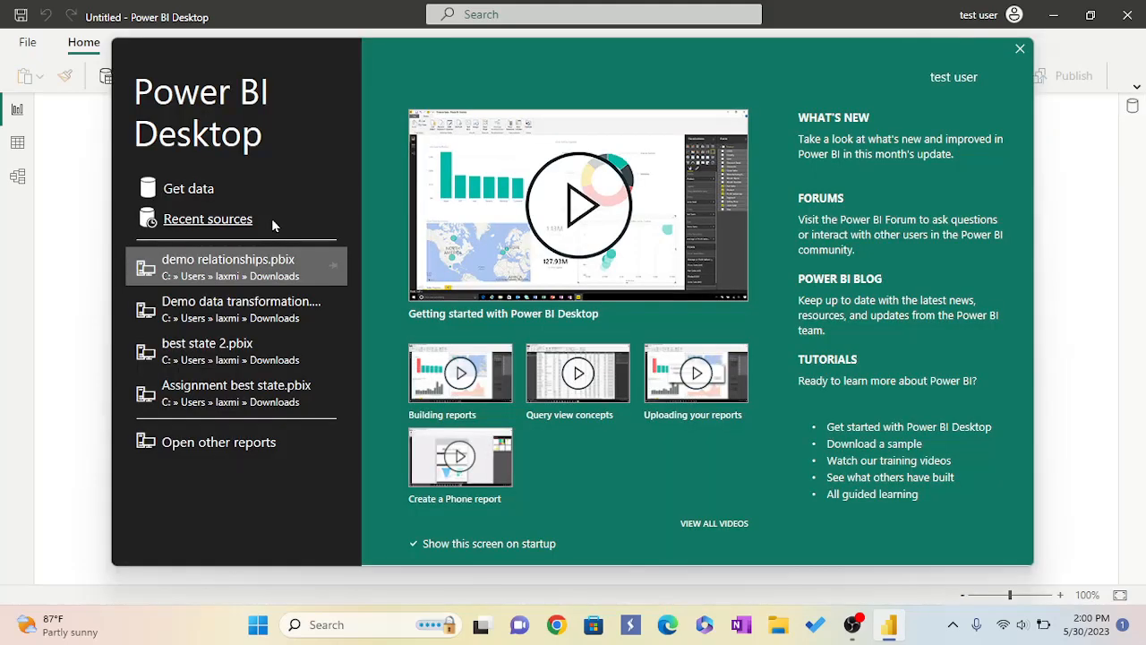
# - Dismiss the start screen and connect to the Excel workbook Global_Superstore_Dataset.xlsx as a data source
pyautogui.click(1022, 52)
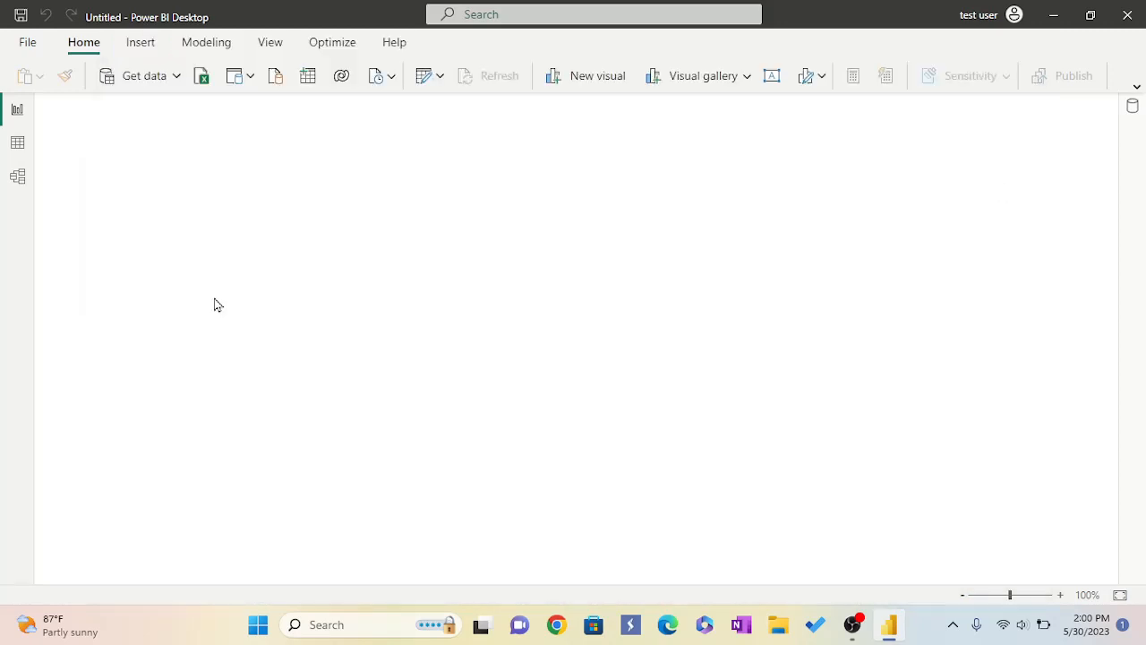
pyautogui.click(177, 77)
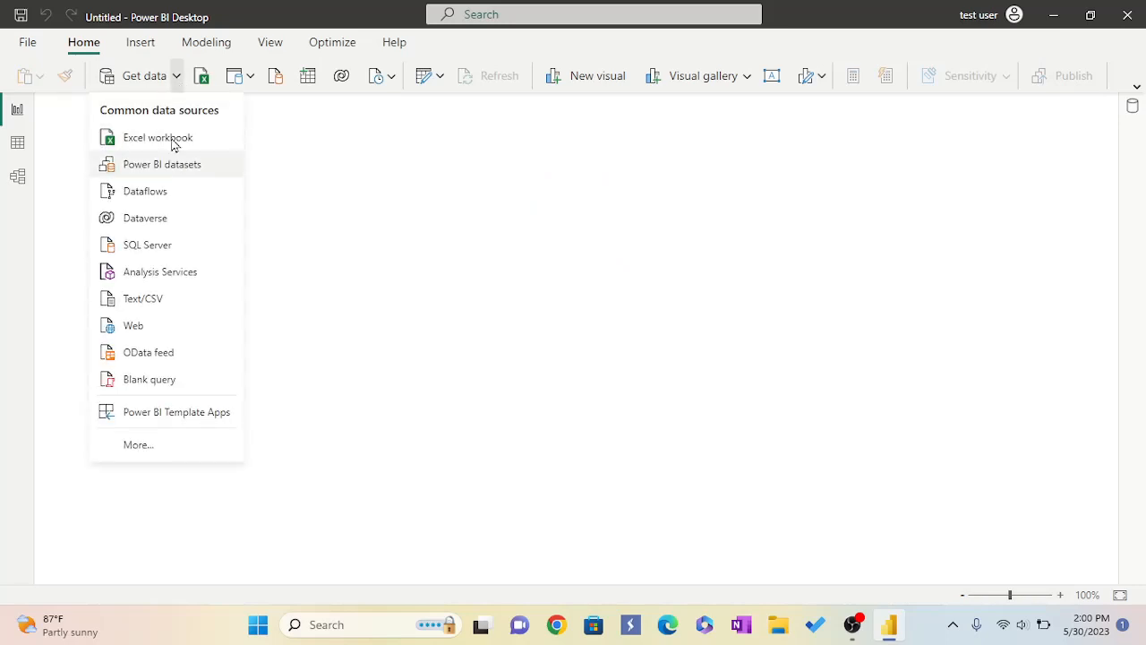
pyautogui.click(278, 244)
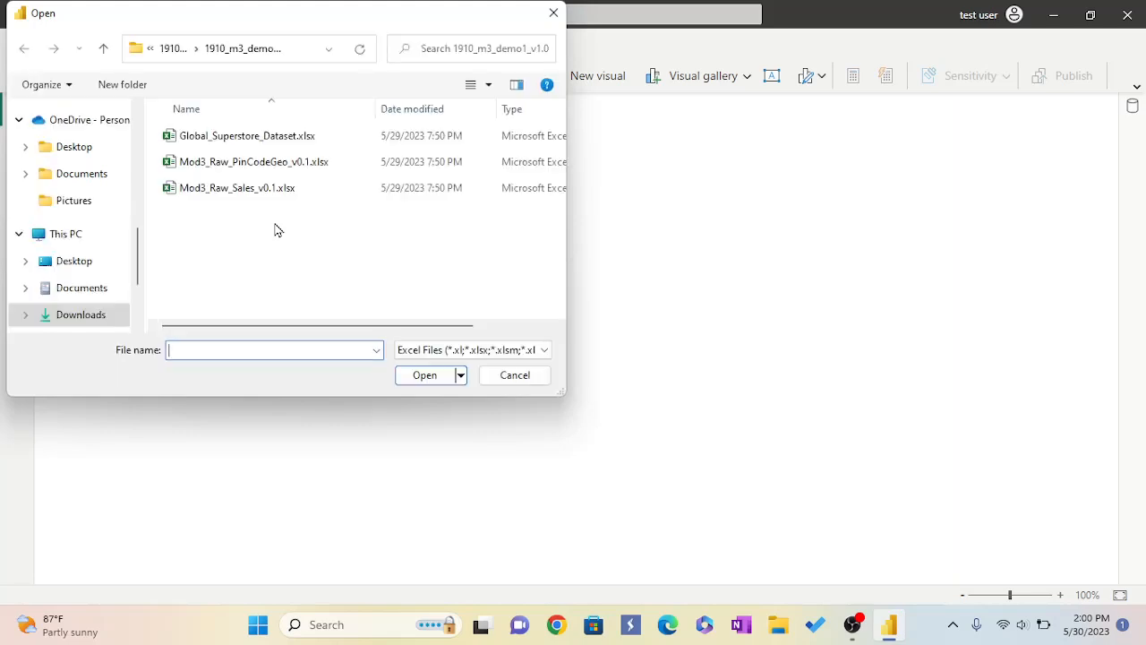
pyautogui.click(301, 135)
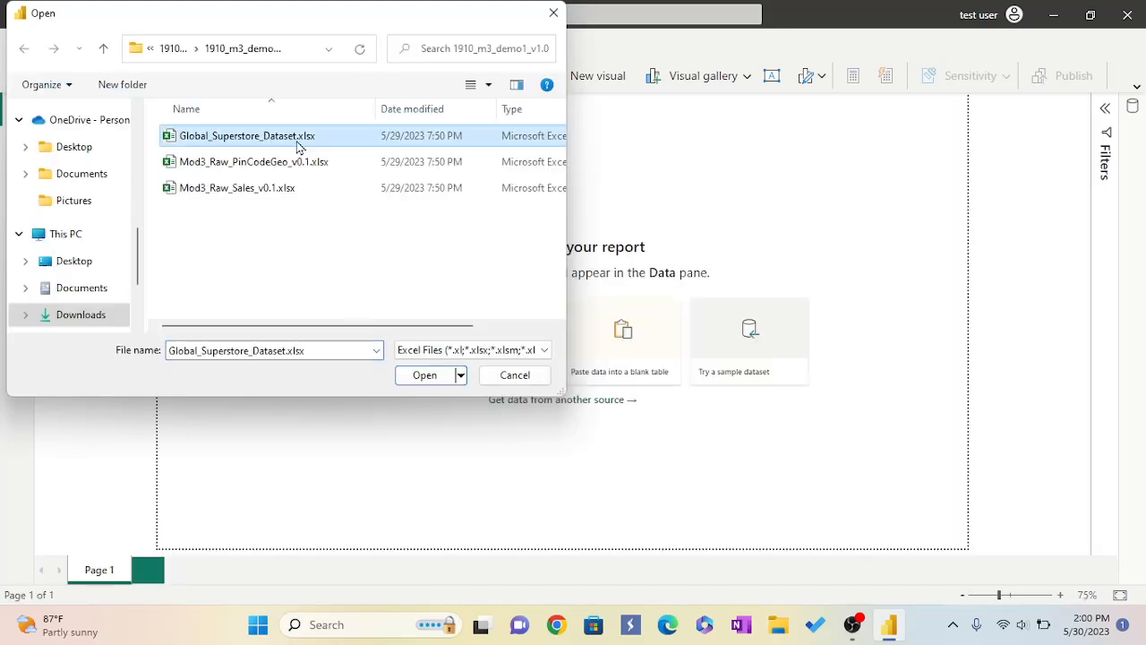
pyautogui.click(422, 386)
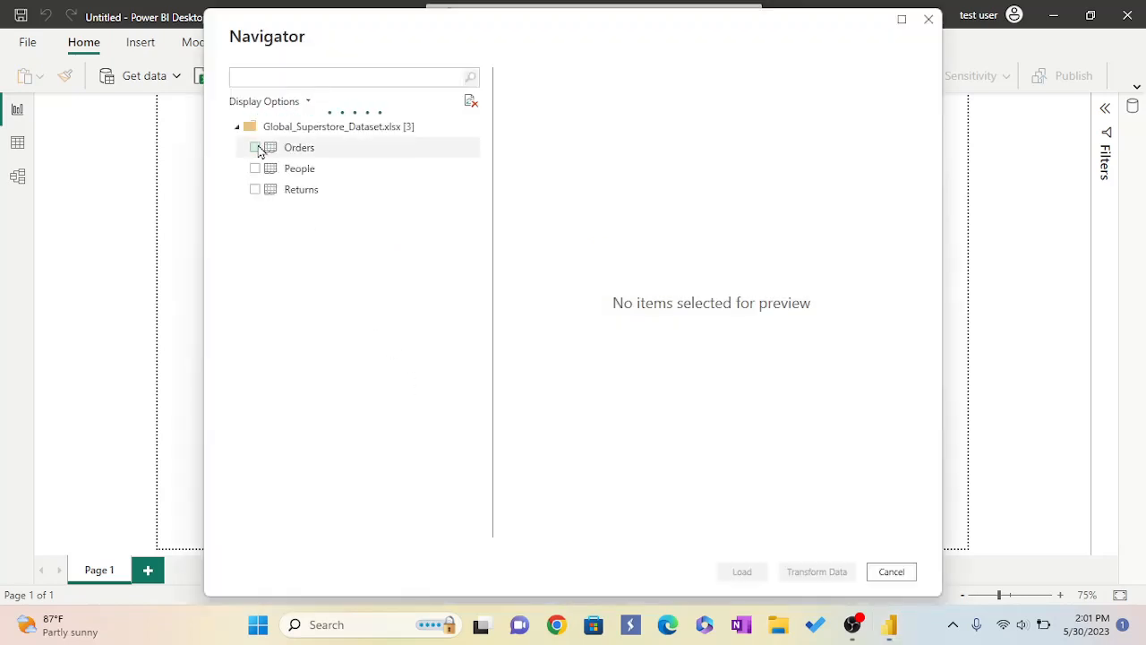
# - Load the Orders, People and Returns tables from the Global Superstore workbook
pyautogui.click(255, 151)
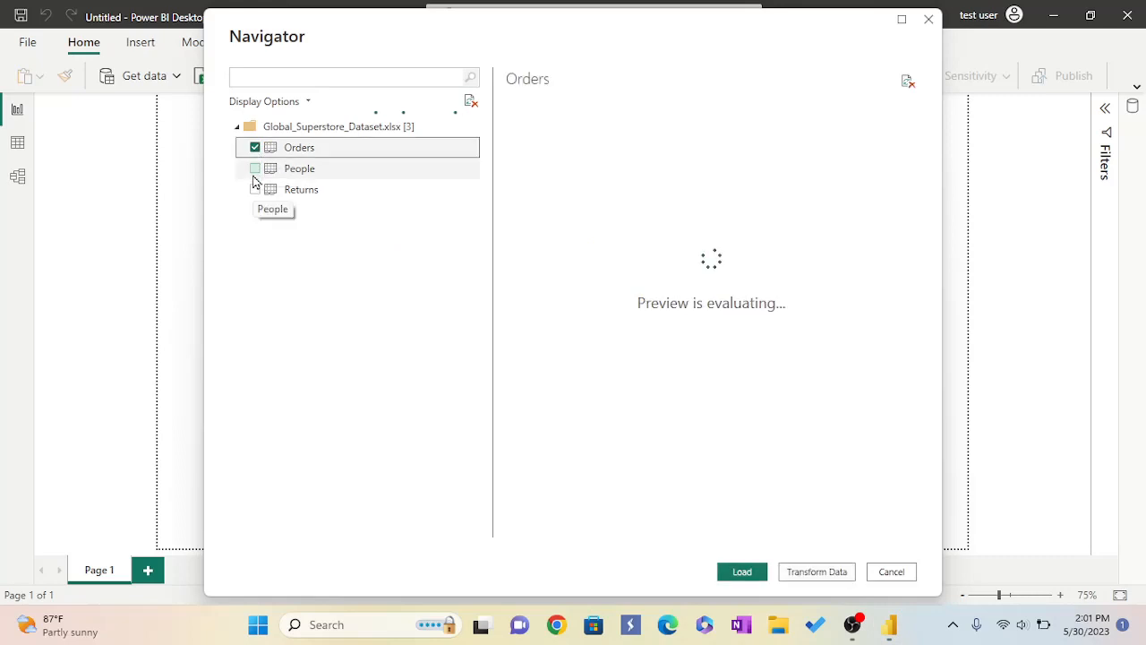
pyautogui.click(257, 170)
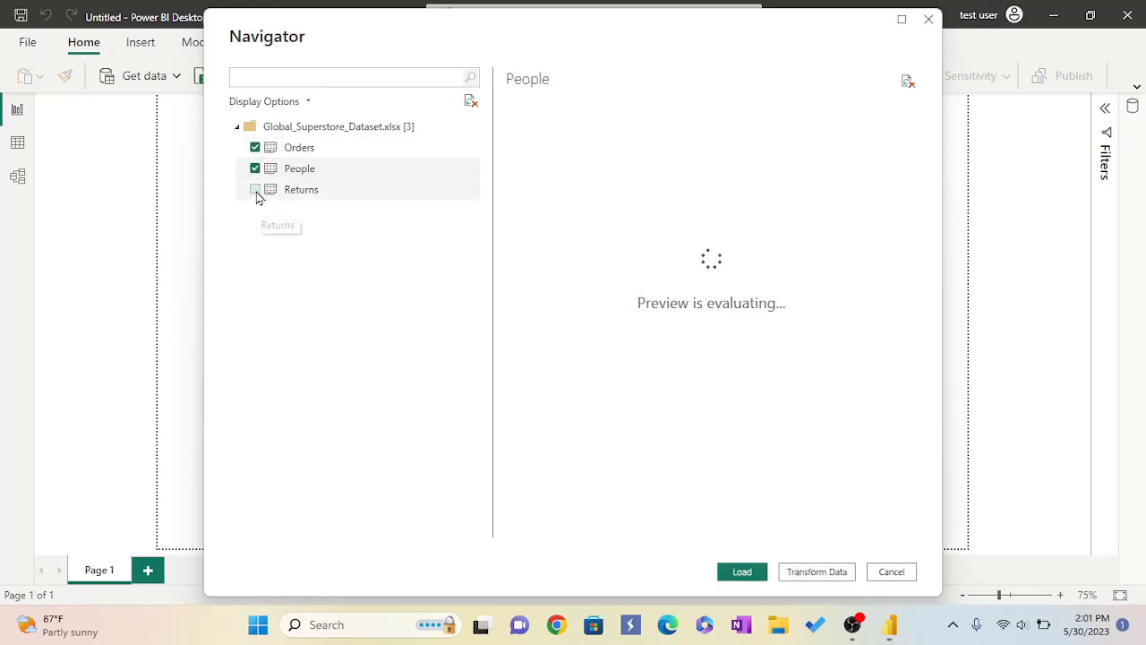
pyautogui.click(256, 190)
pyautogui.click(742, 572)
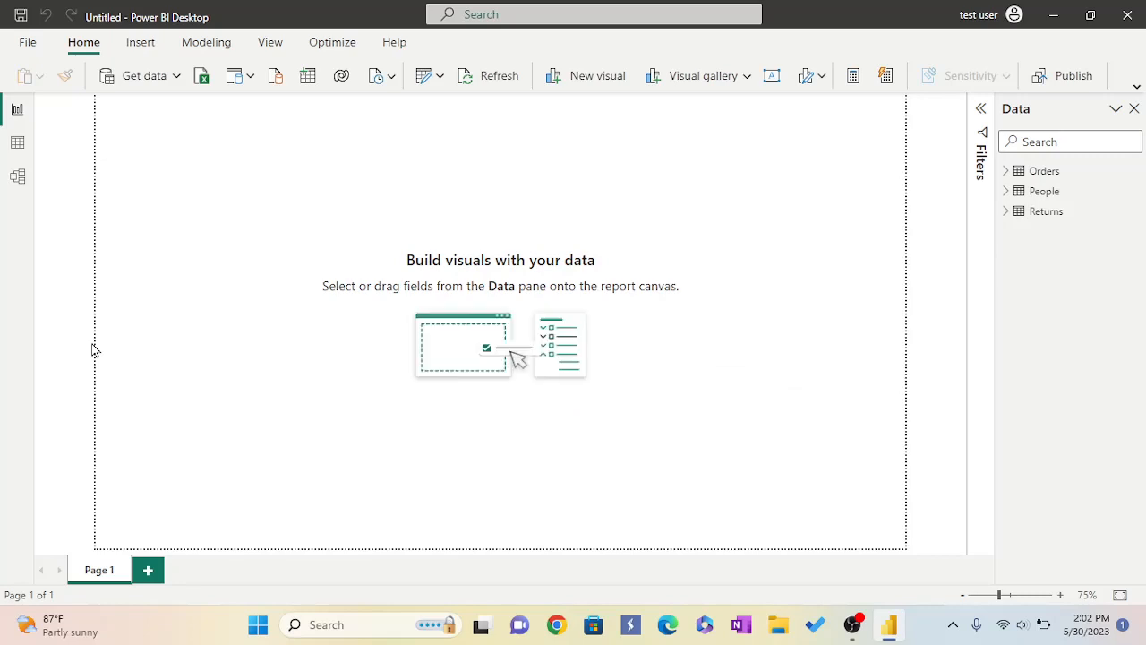
# - Import the PinCode-Geo table from the Excel workbook Mod3_Raw_PinCodeGeo_v0.1.xlsx
pyautogui.click(179, 77)
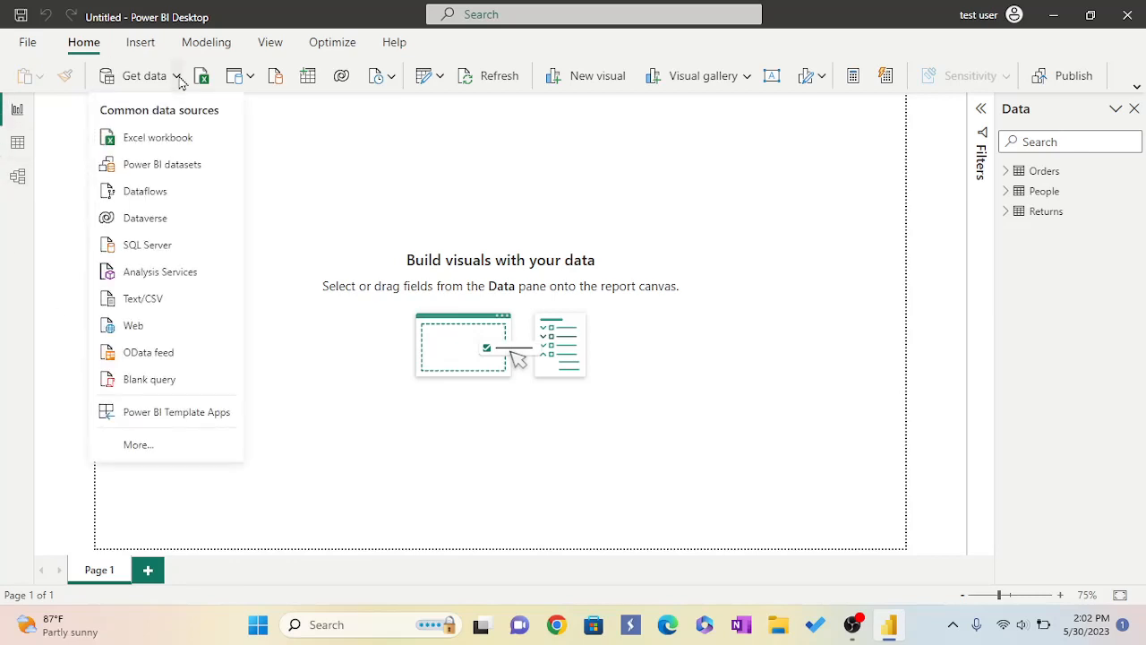
pyautogui.click(175, 139)
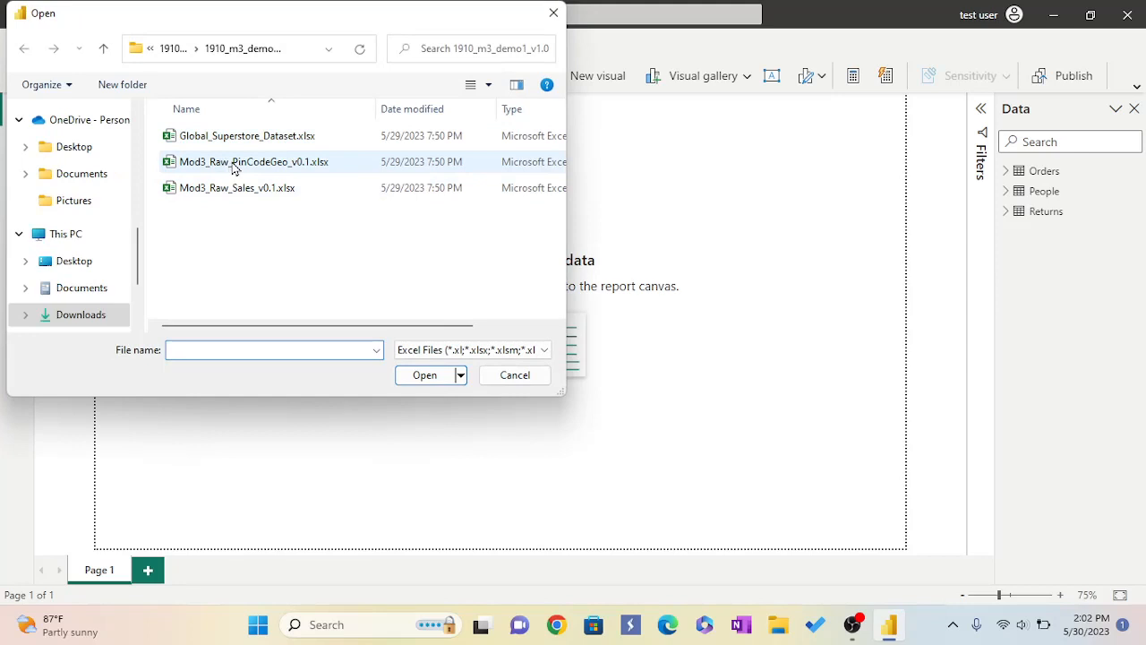
pyautogui.click(231, 164)
pyautogui.click(424, 375)
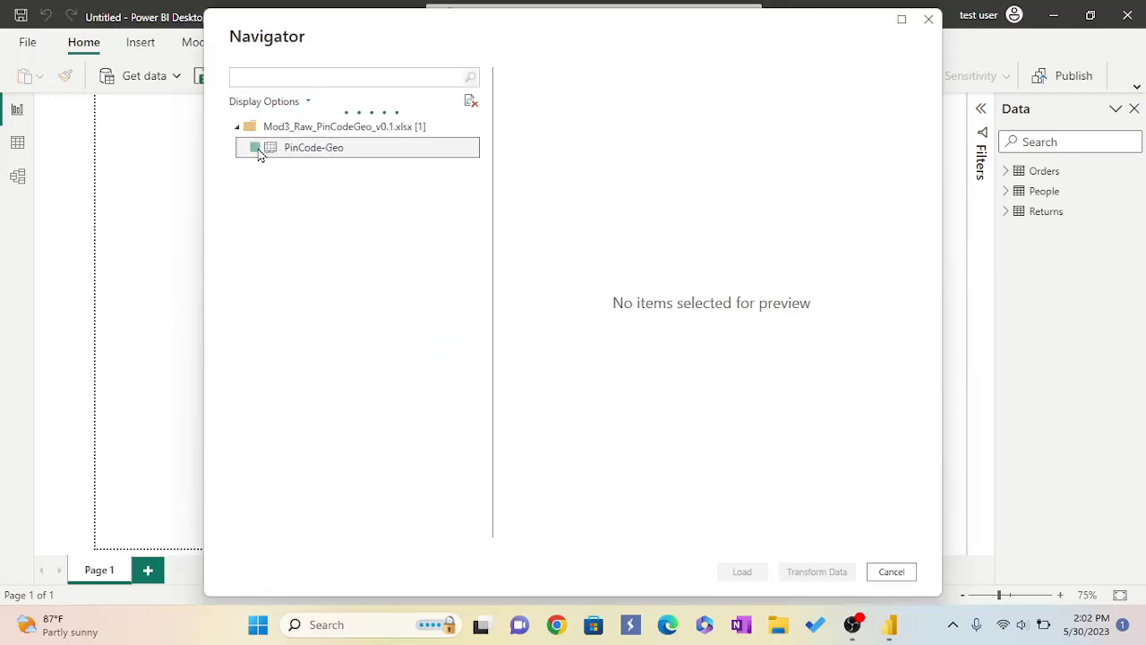
pyautogui.click(256, 149)
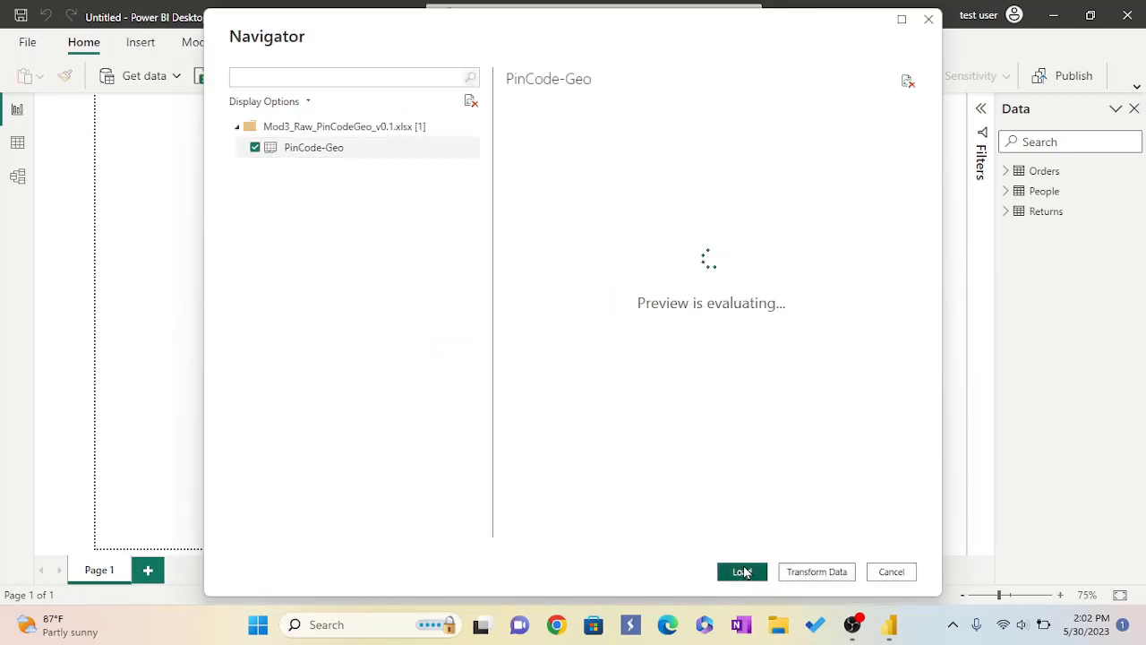
pyautogui.click(743, 571)
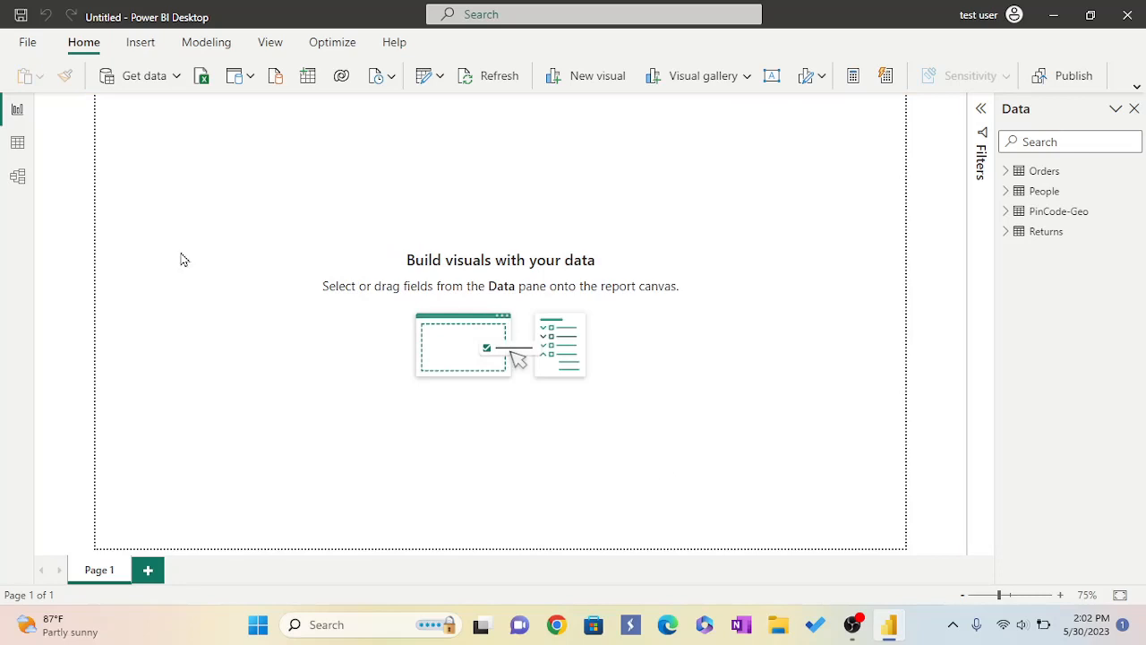
# - Import the Sales Raw table from the Excel workbook Mod3_Raw_Sales_v0.1.xlsx
pyautogui.click(179, 79)
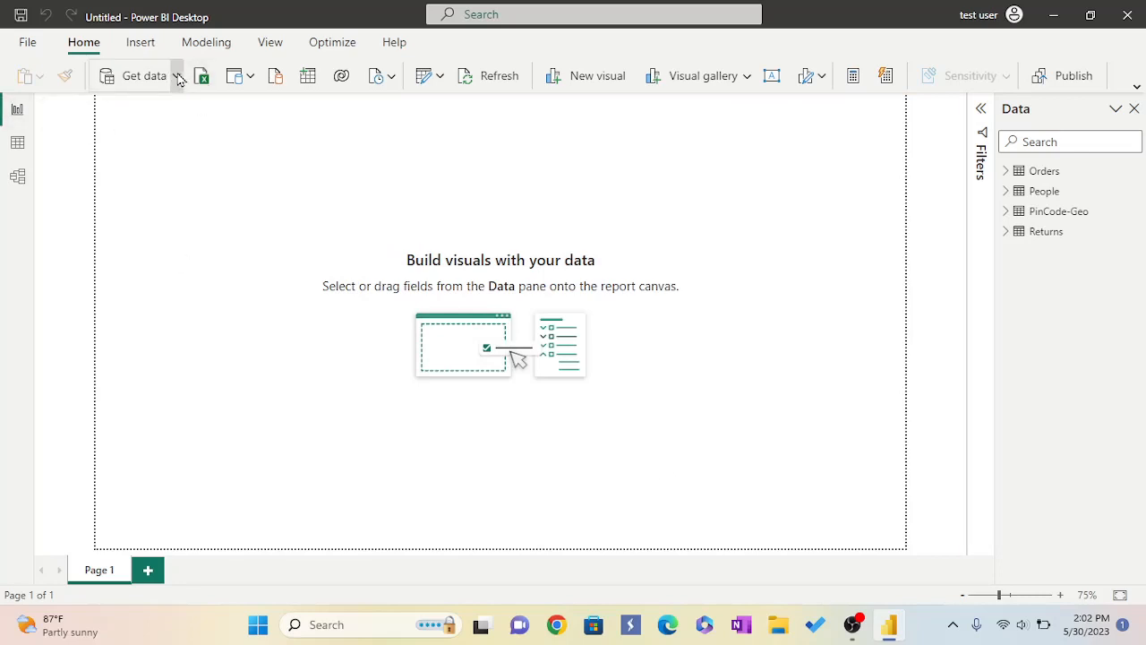
pyautogui.click(183, 144)
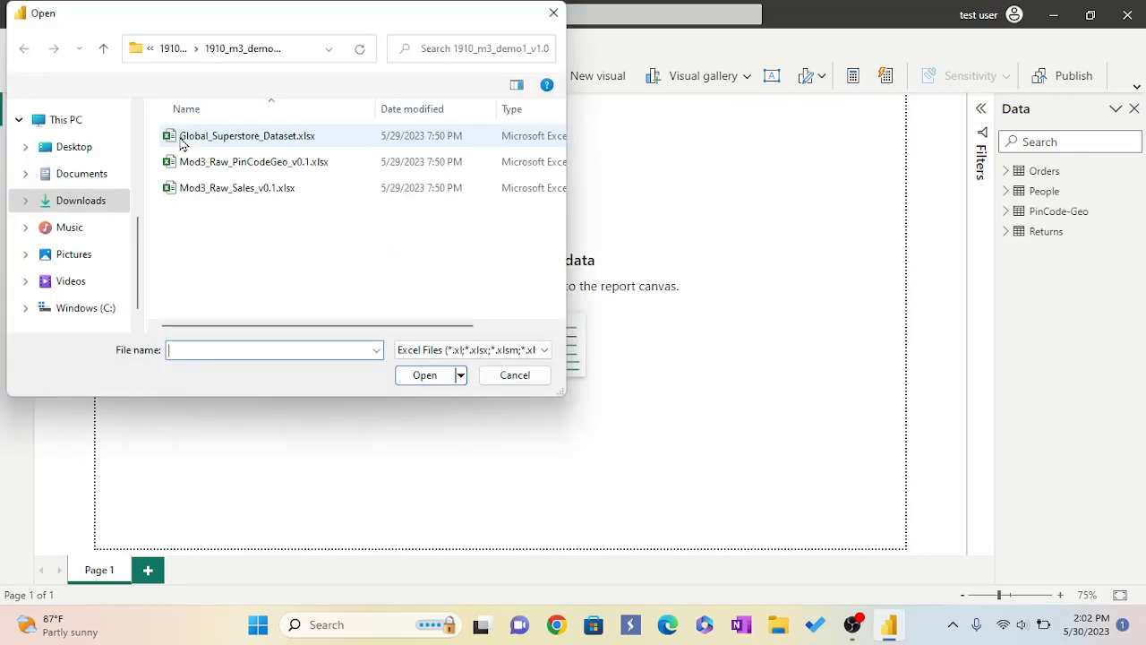
pyautogui.click(208, 188)
pyautogui.click(421, 376)
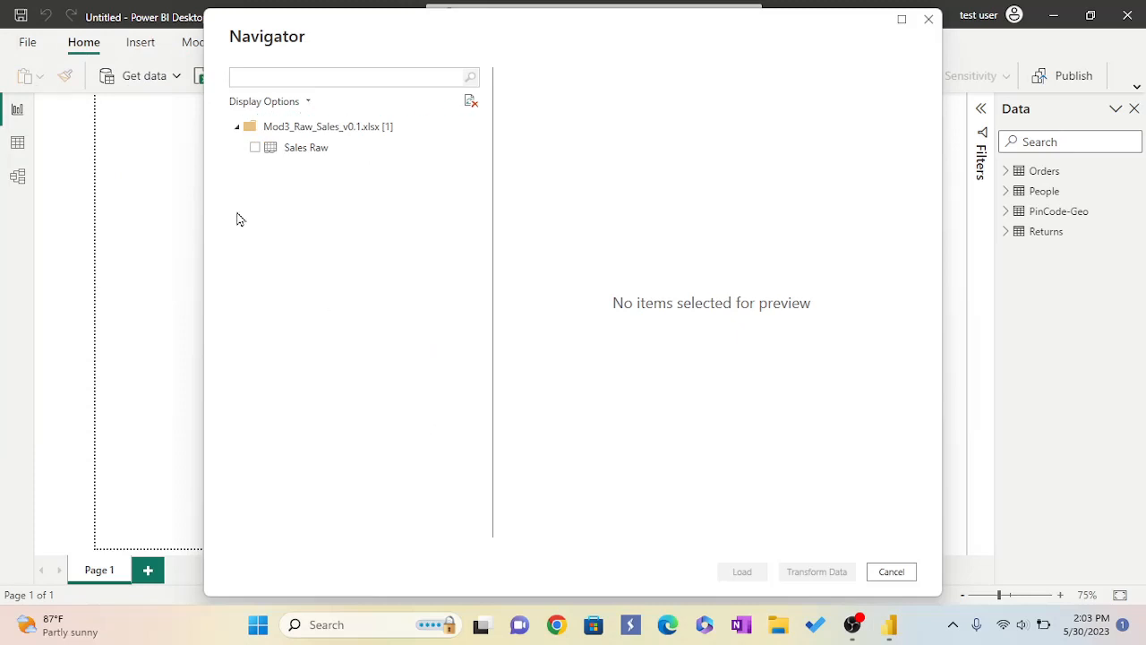
pyautogui.click(256, 147)
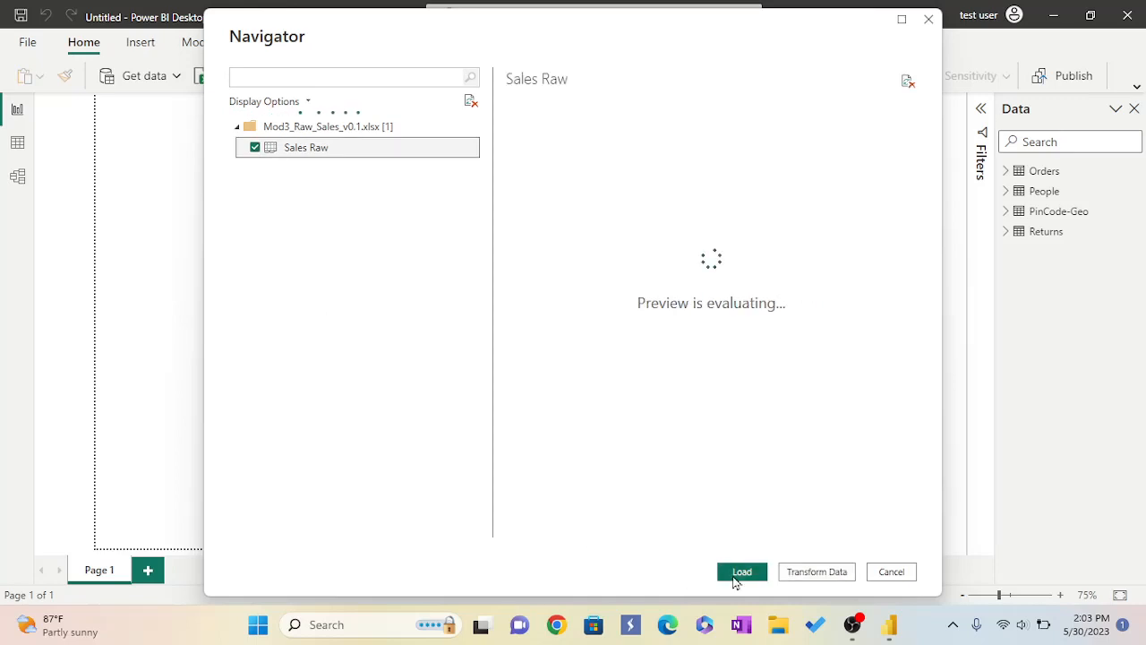
pyautogui.click(743, 573)
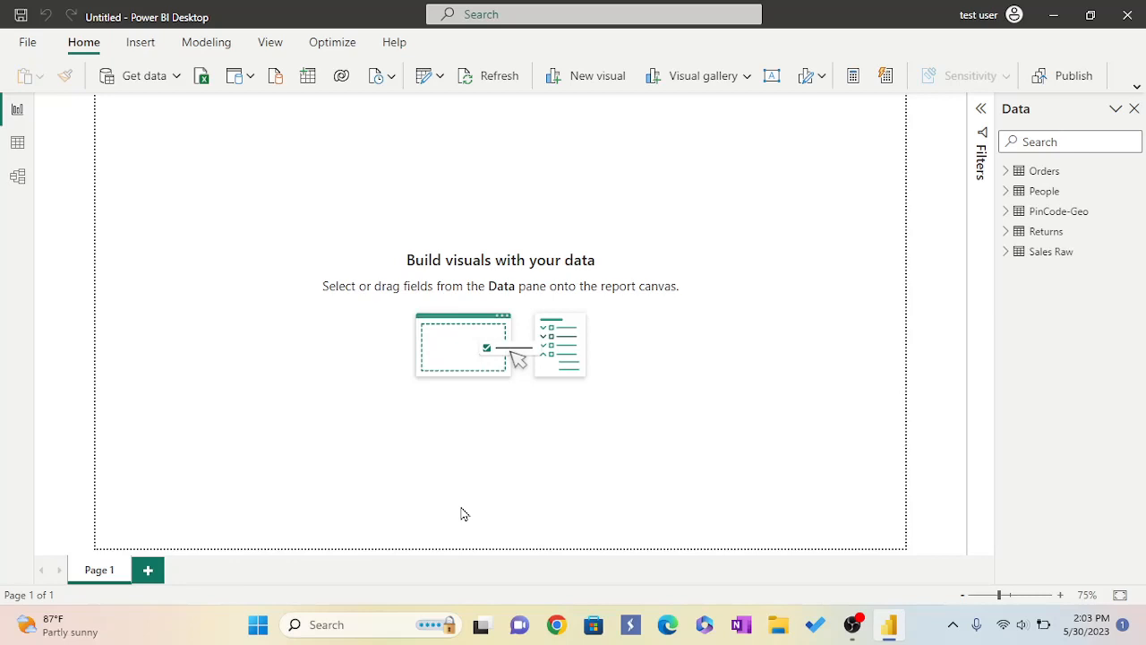
# - Import the text file Mod3_Raw_CityTier_v0.1.csv with its default import settings
pyautogui.click(177, 78)
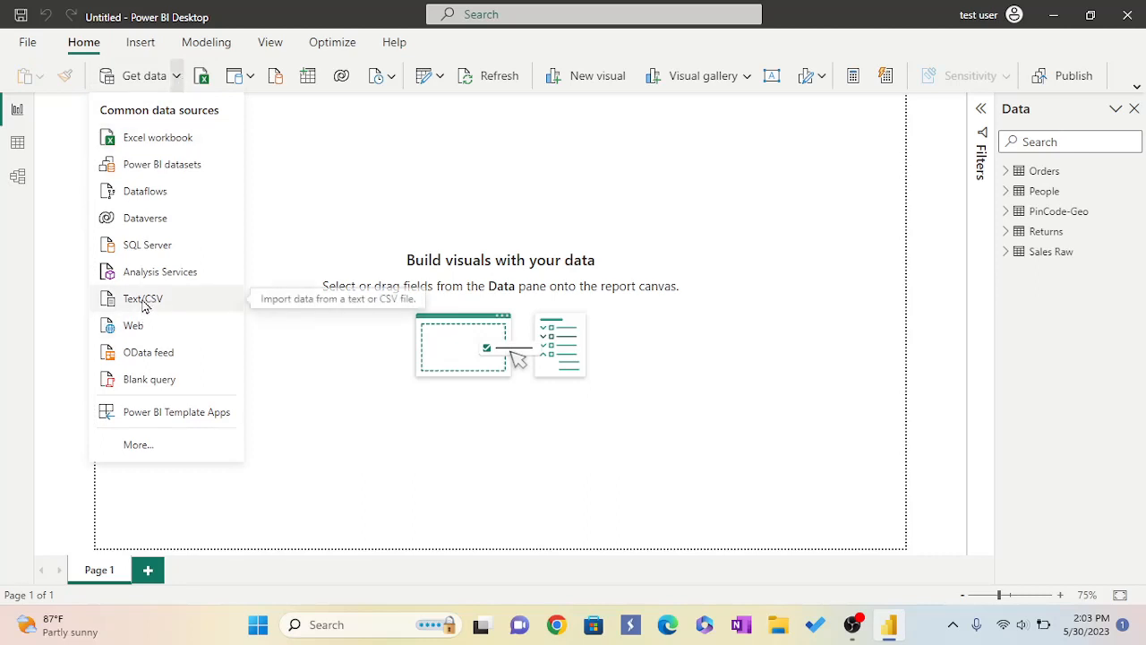
pyautogui.click(145, 306)
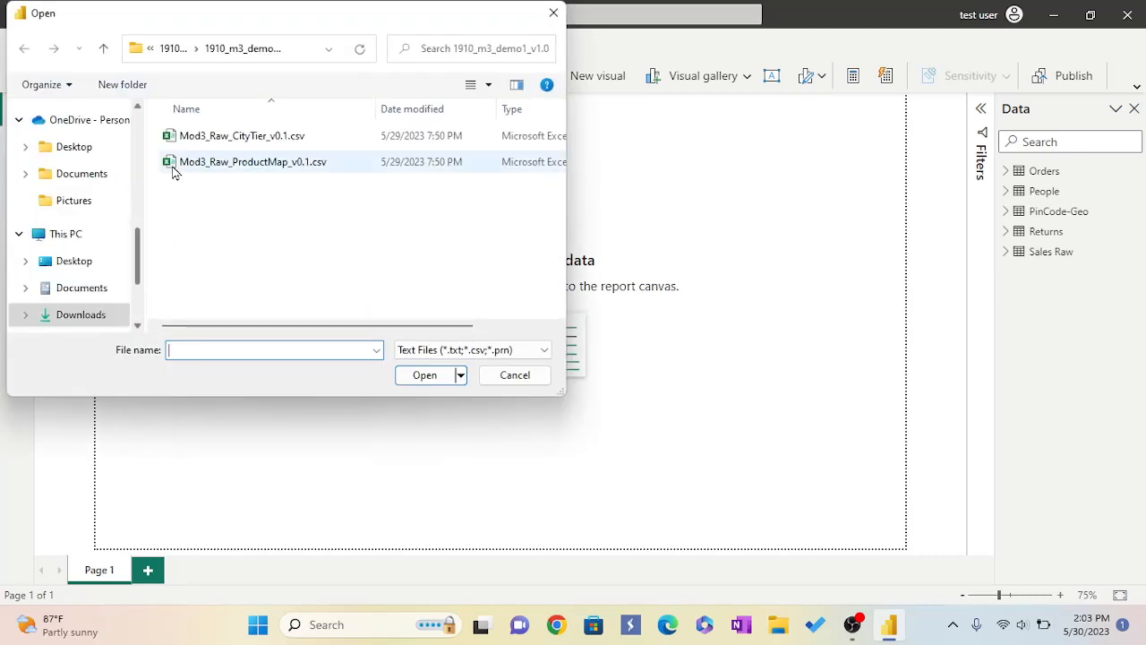
pyautogui.click(224, 136)
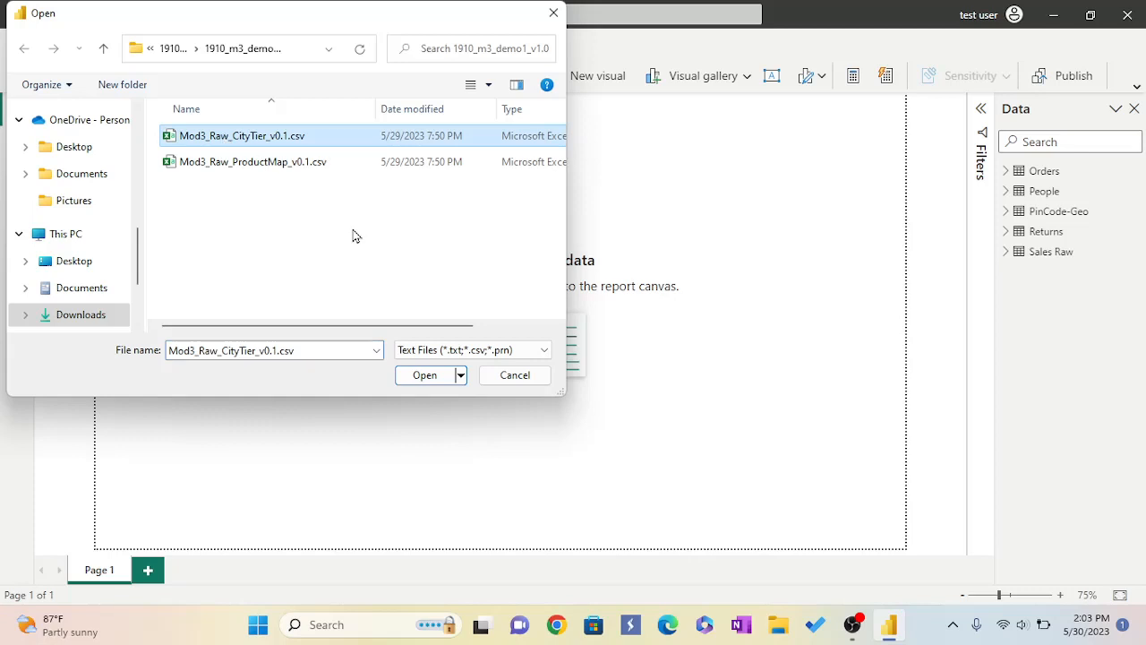
pyautogui.click(425, 375)
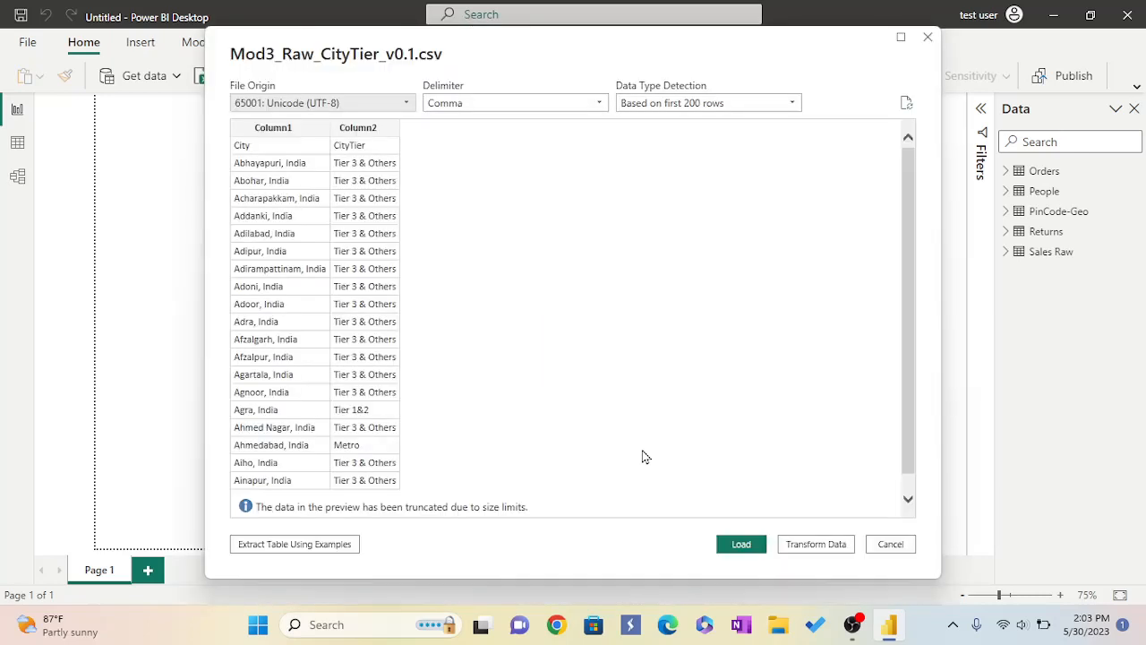
pyautogui.click(741, 545)
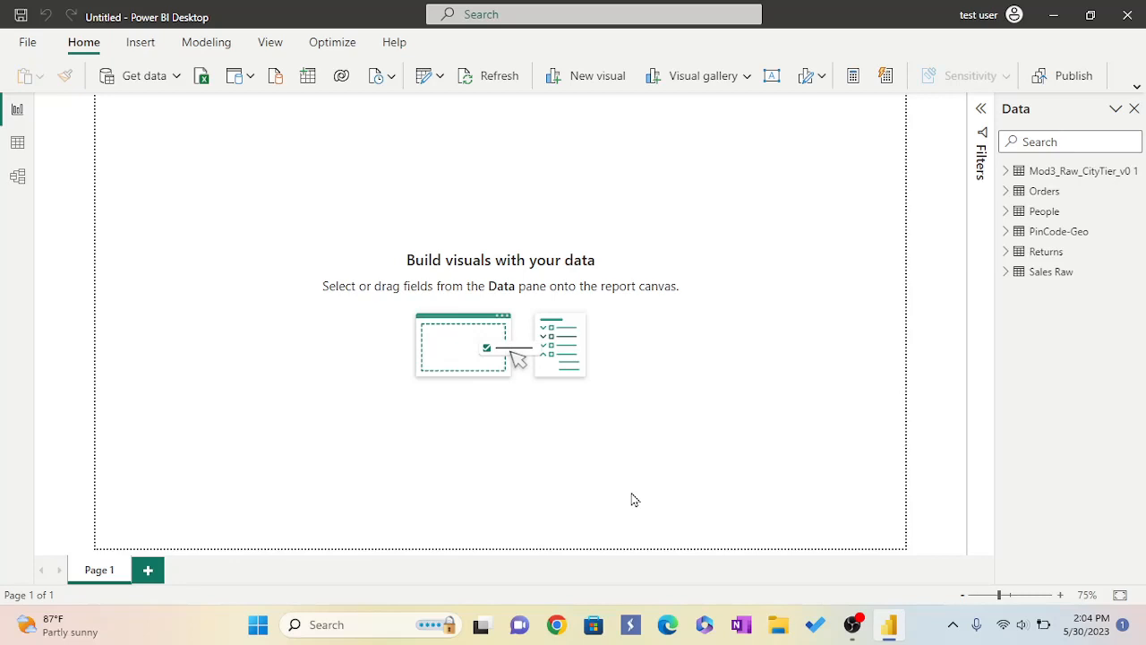
# - Open the Power Query Editor and use the first row as headers in the People and Returns queries
pyautogui.click(439, 79)
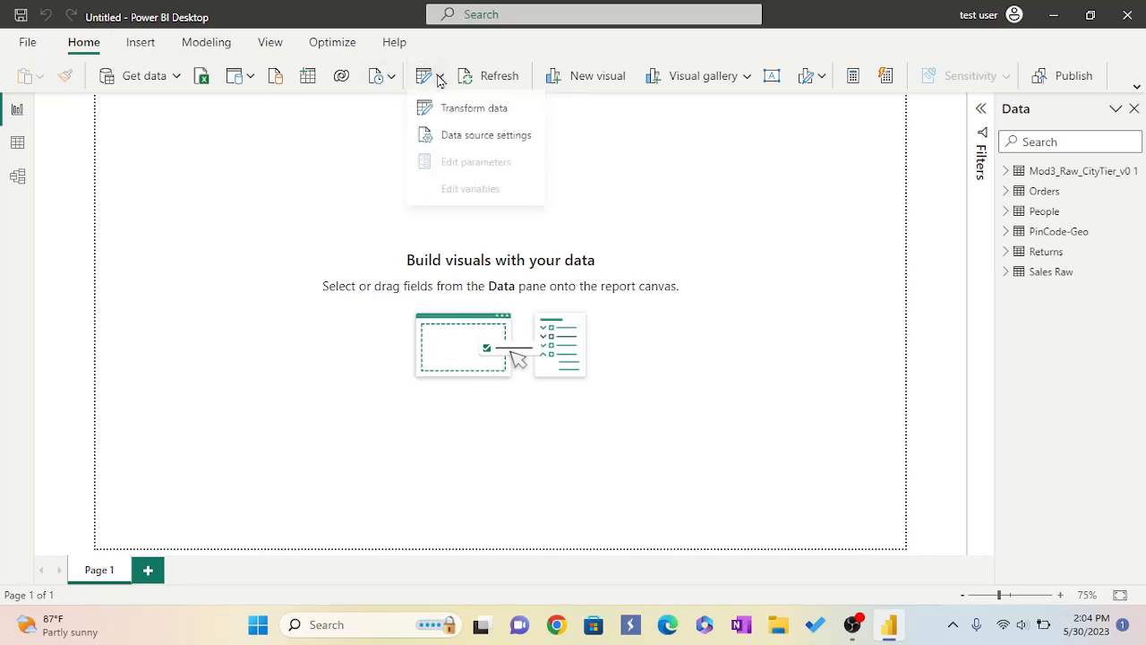
pyautogui.click(448, 113)
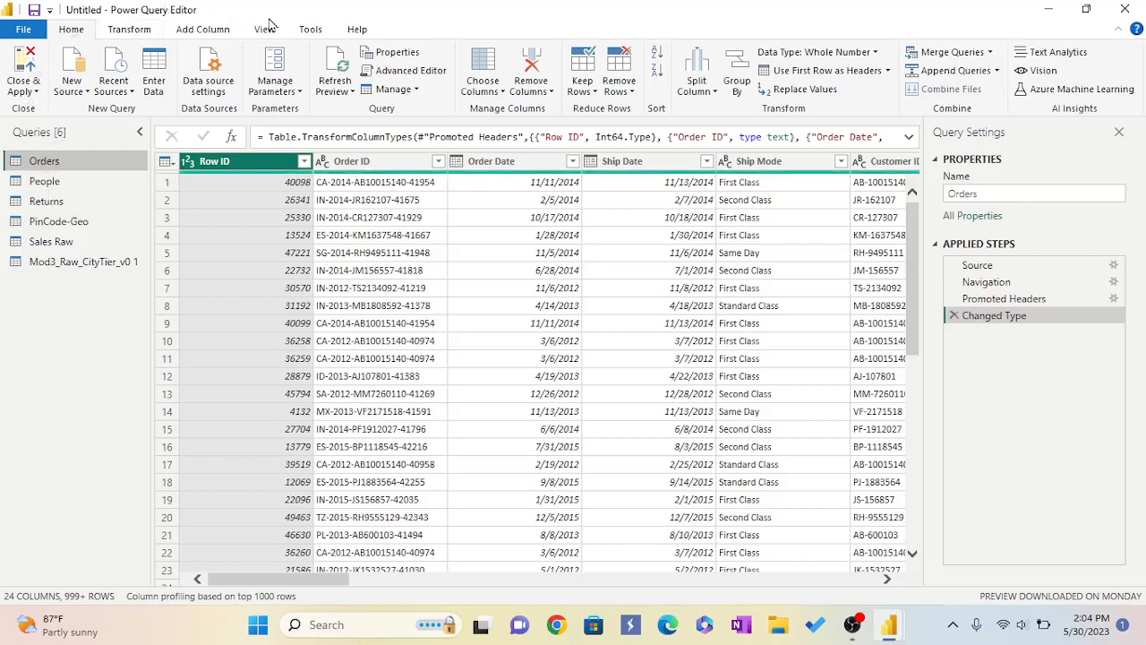
pyautogui.click(38, 179)
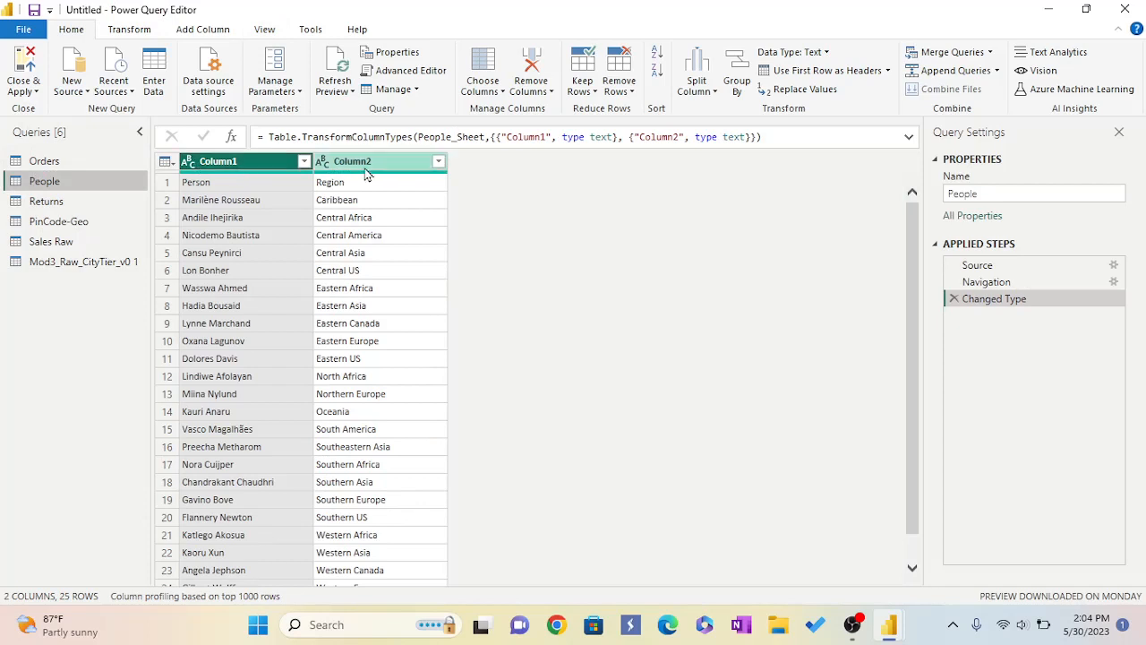
pyautogui.click(828, 74)
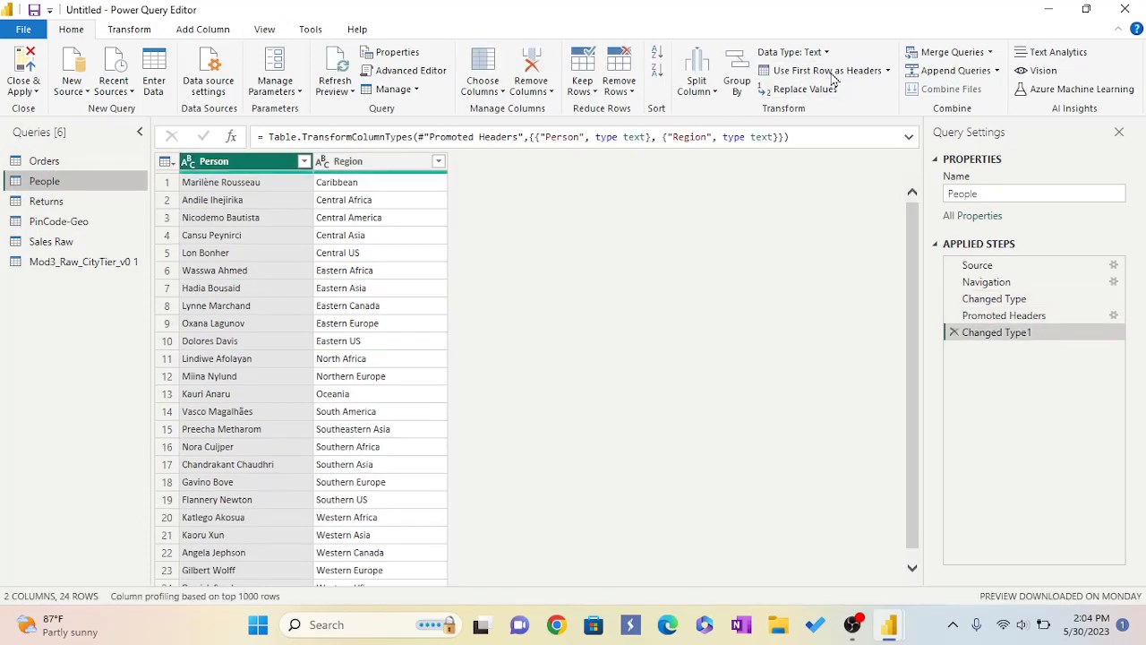
pyautogui.click(52, 205)
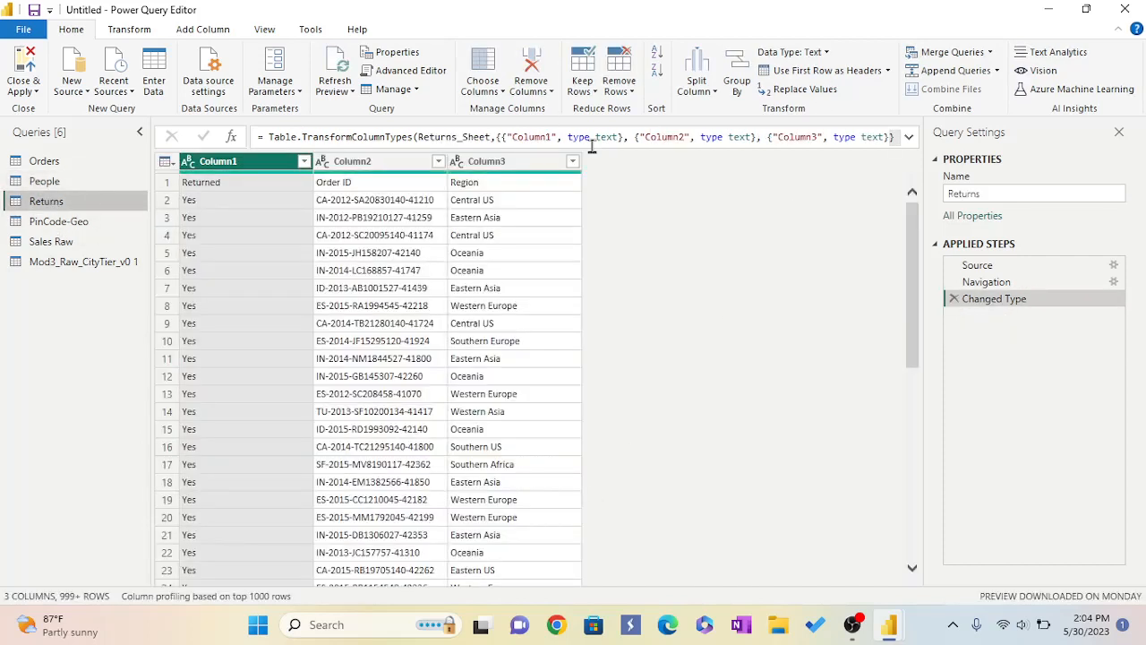
pyautogui.click(797, 74)
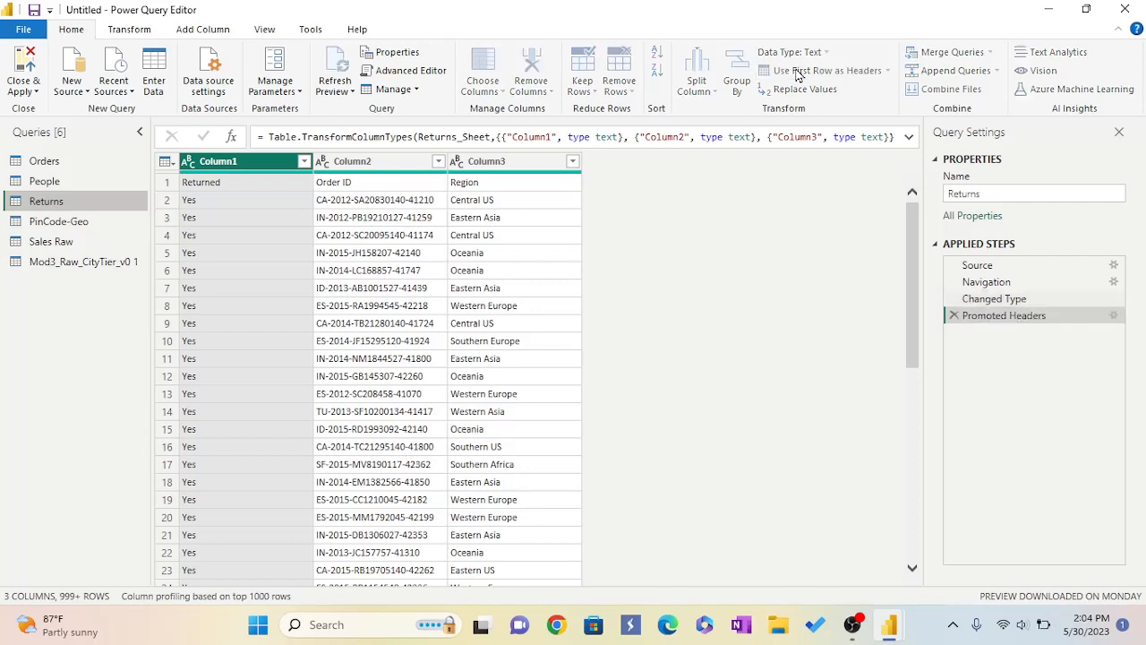
# - Check the headers of PinCode-Geo and Sales Raw, and use the first row as headers in the Mod3_Raw_CityTier query
pyautogui.click(75, 232)
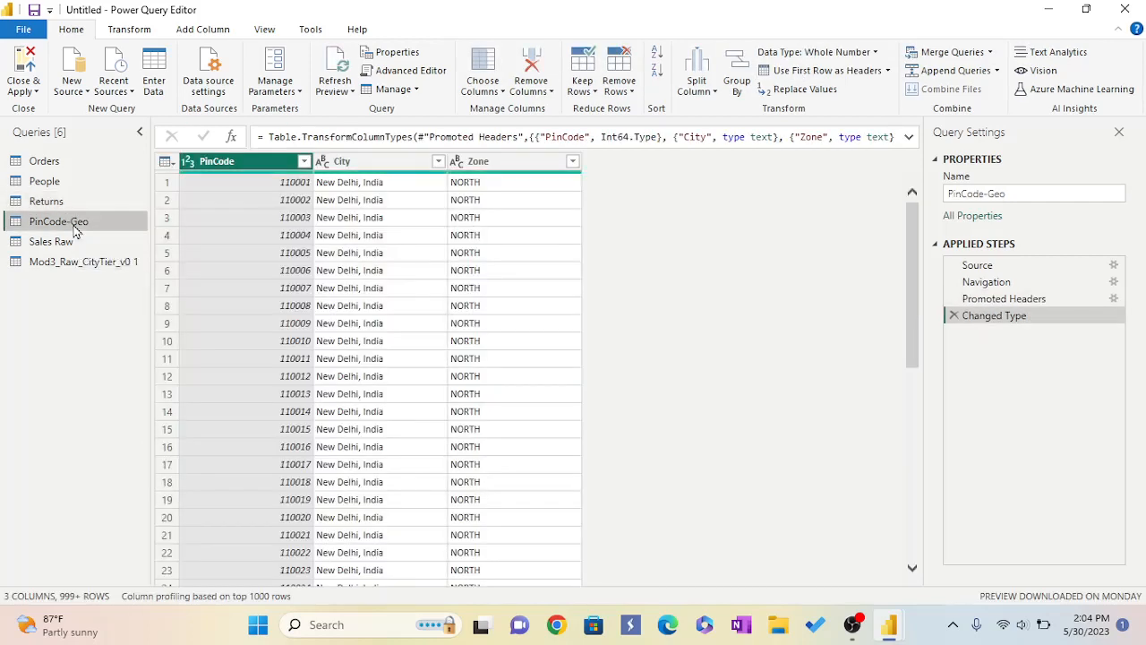
pyautogui.click(74, 245)
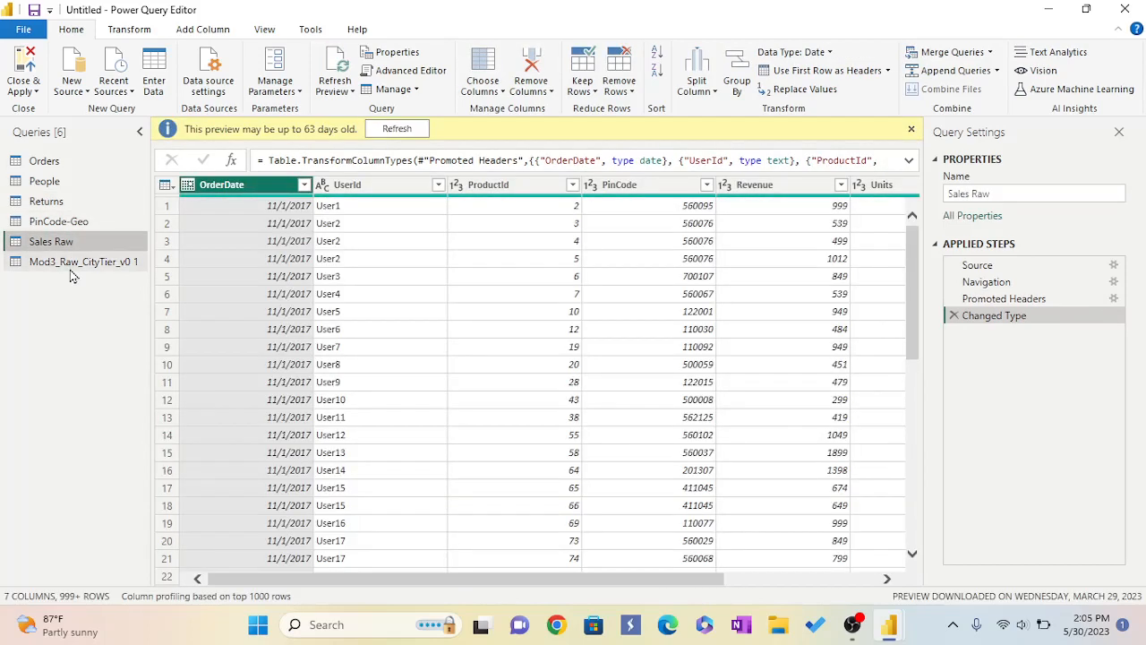
pyautogui.click(72, 266)
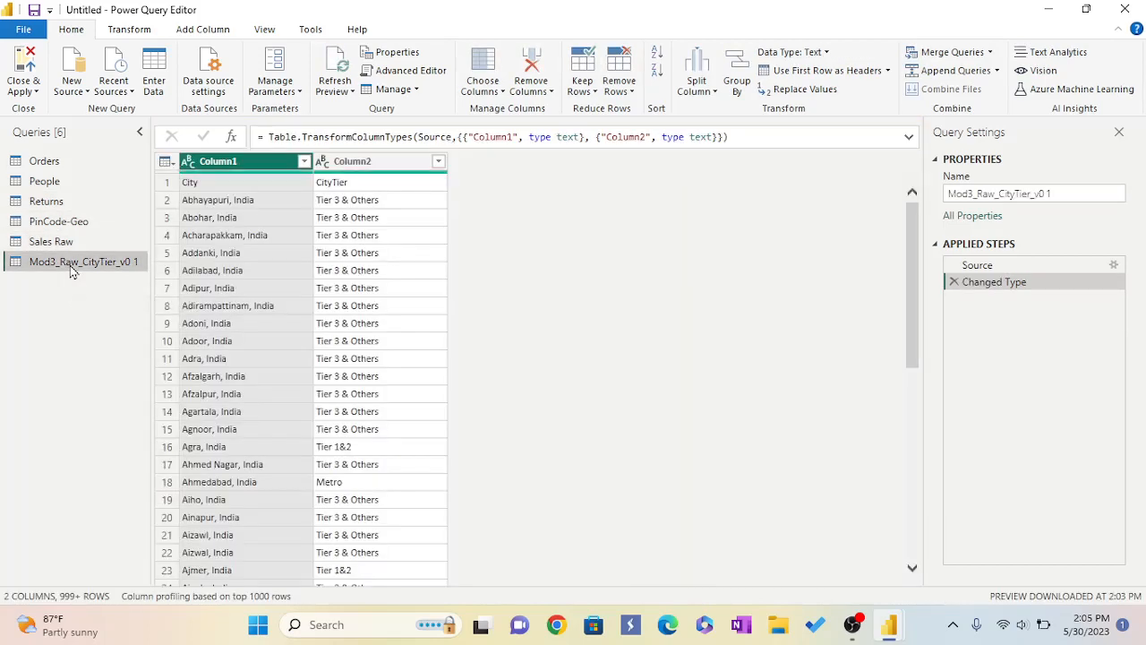
pyautogui.click(826, 72)
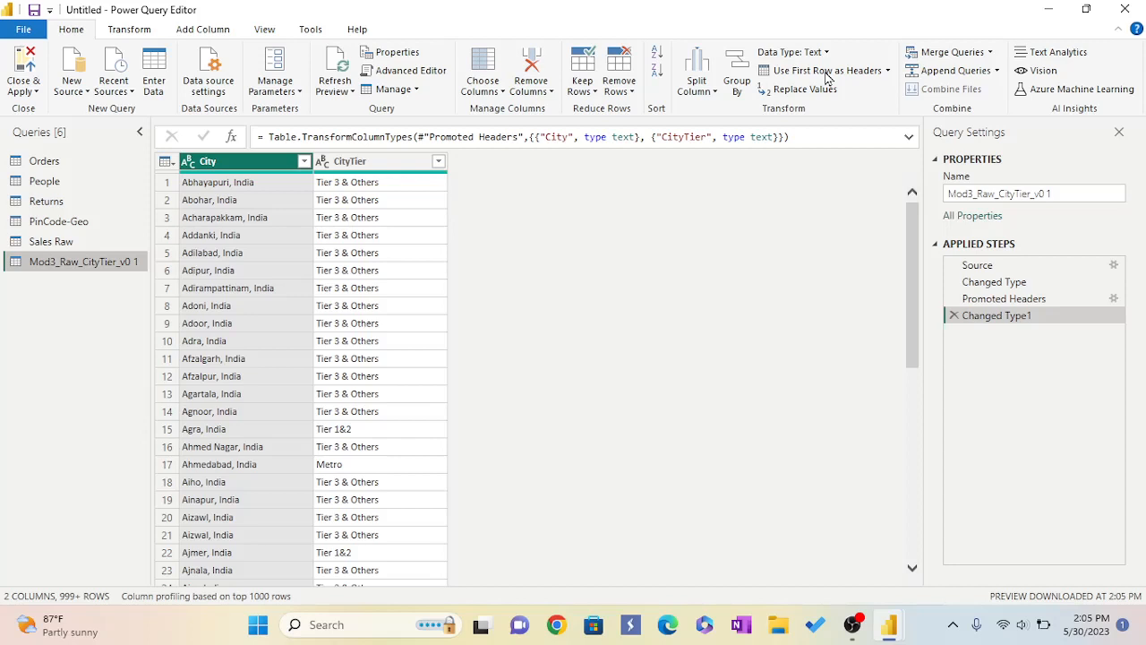
# - Filter the blank values out of the Zone column of the PinCode-Geo query and check the remaining rows
pyautogui.click(74, 222)
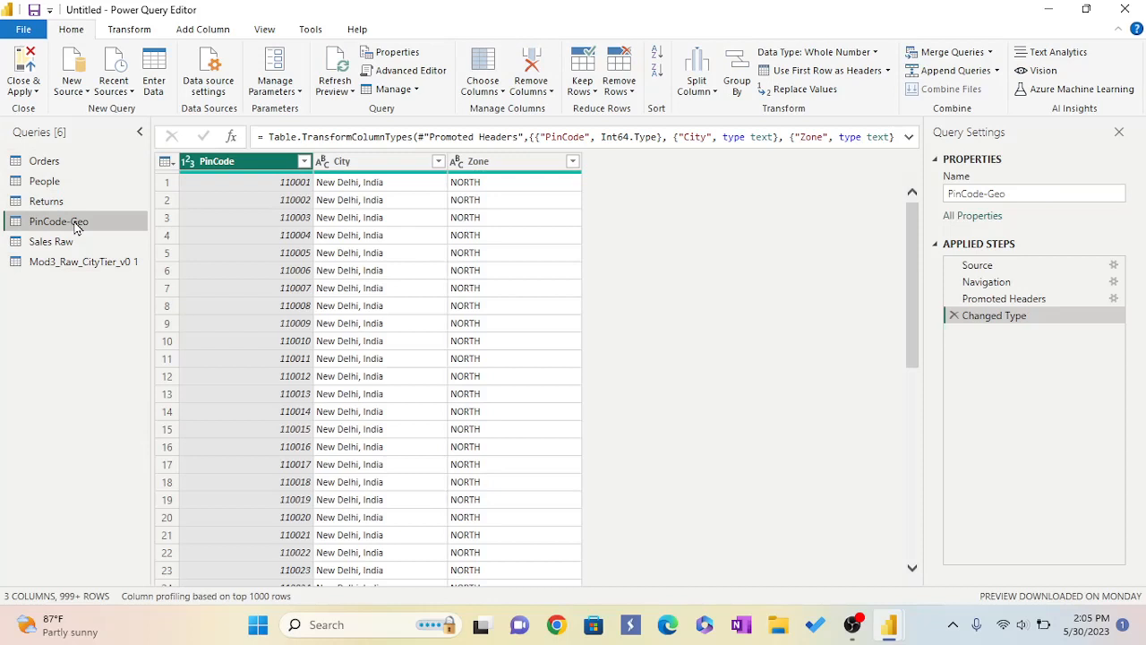
pyautogui.click(573, 163)
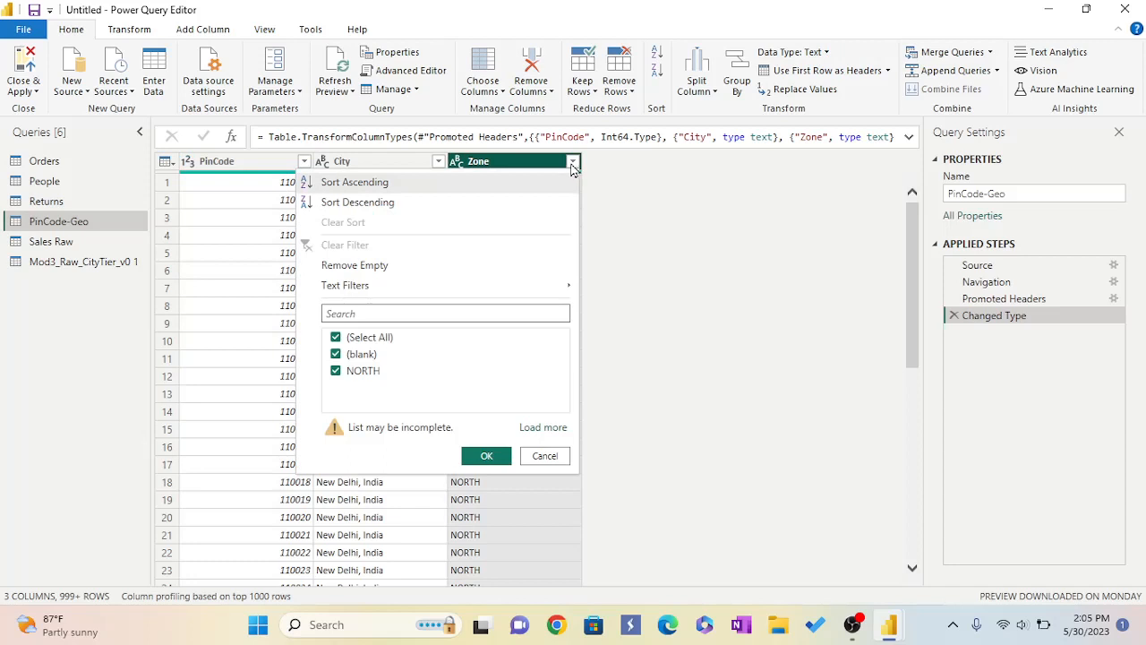
pyautogui.click(336, 355)
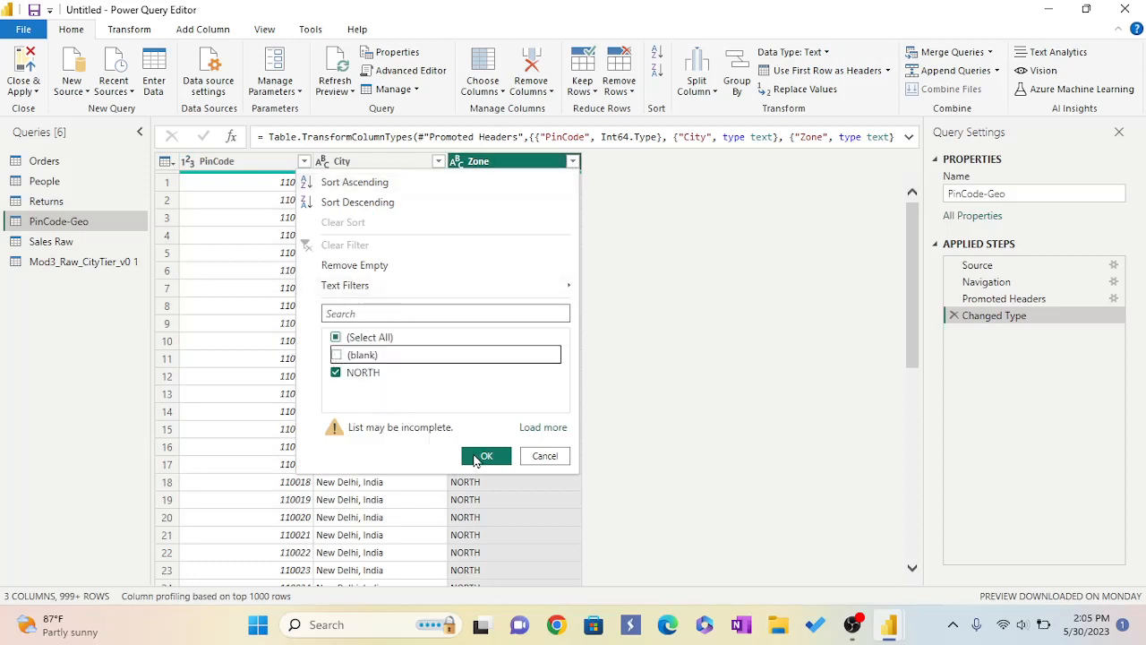
pyautogui.click(484, 455)
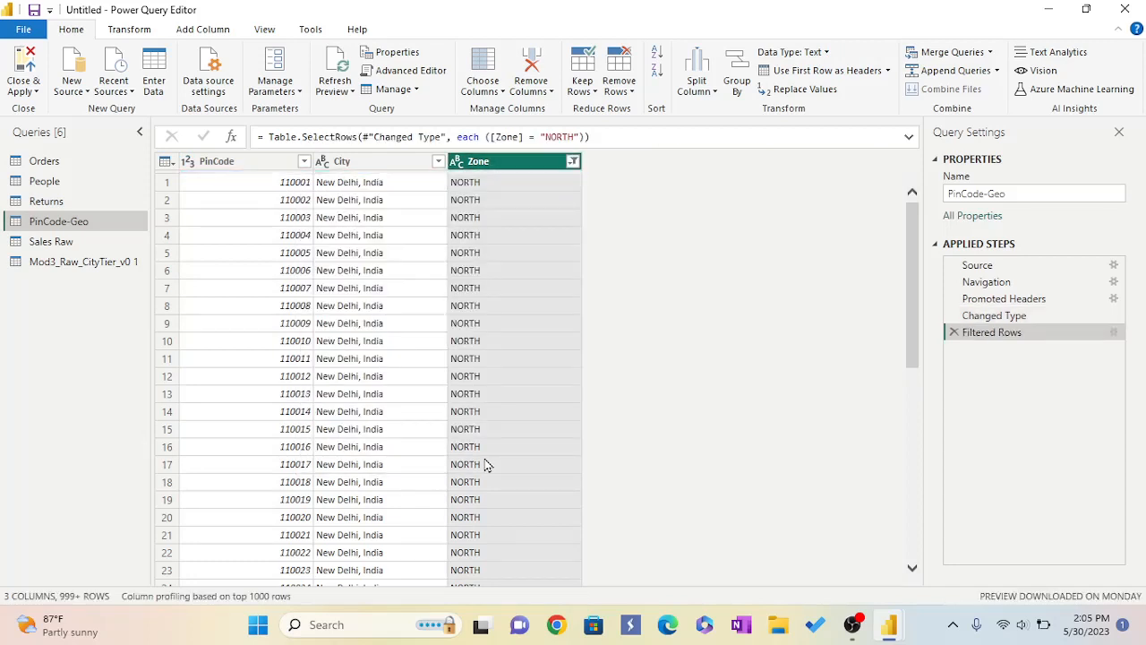
pyautogui.click(572, 162)
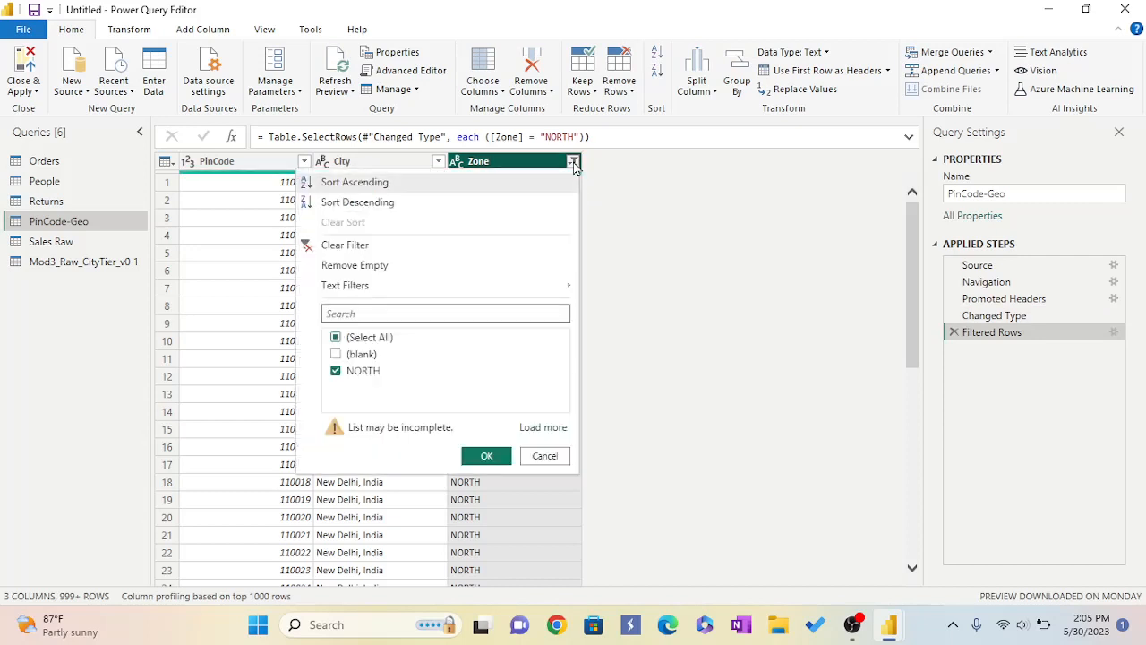
pyautogui.click(485, 456)
pyautogui.moveTo(914, 358); pyautogui.dragTo(935, 589)
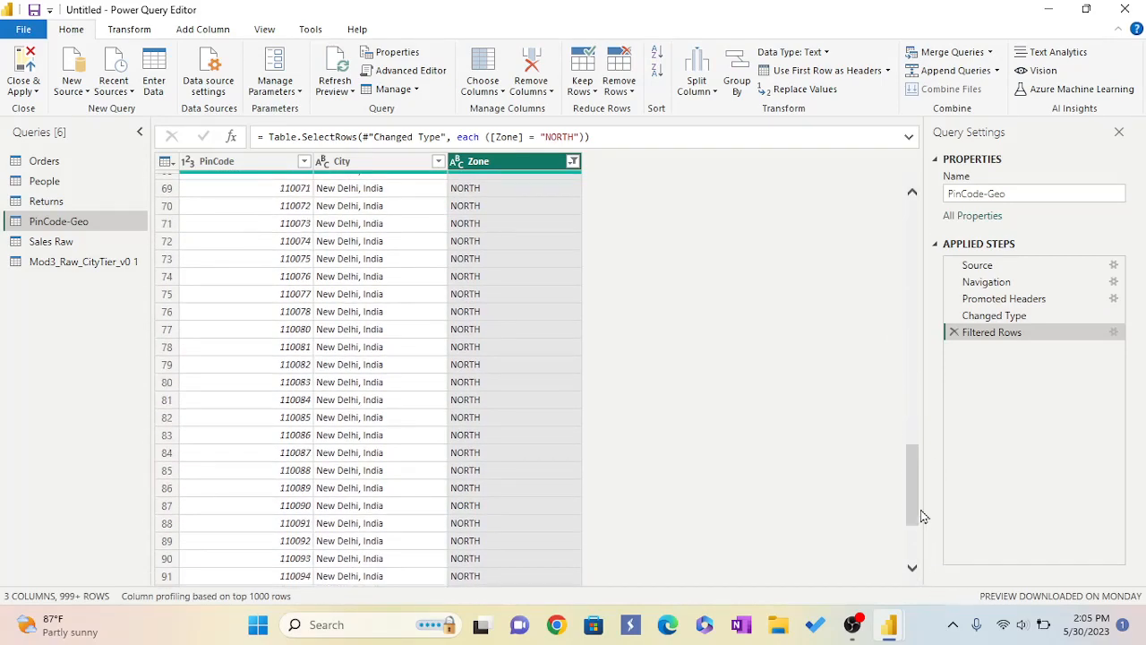
pyautogui.moveTo(909, 522); pyautogui.dragTo(895, 249)
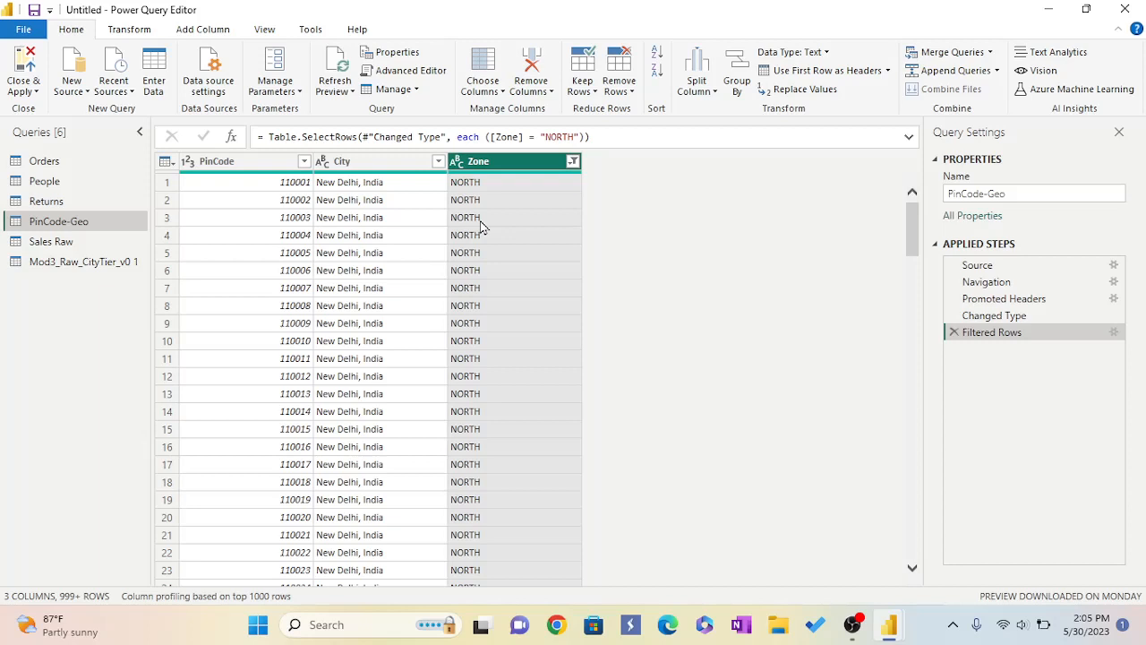
# - Remove the empty values from the CityTier column of the Mod3_Raw_CityTier query
pyautogui.click(57, 269)
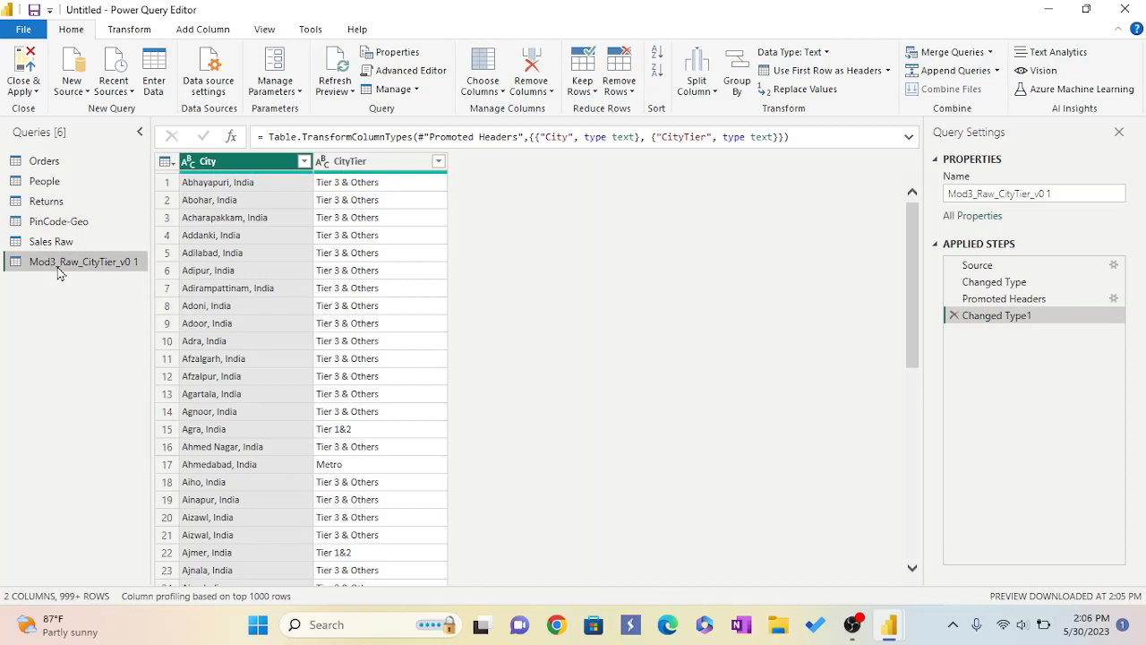
pyautogui.click(435, 169)
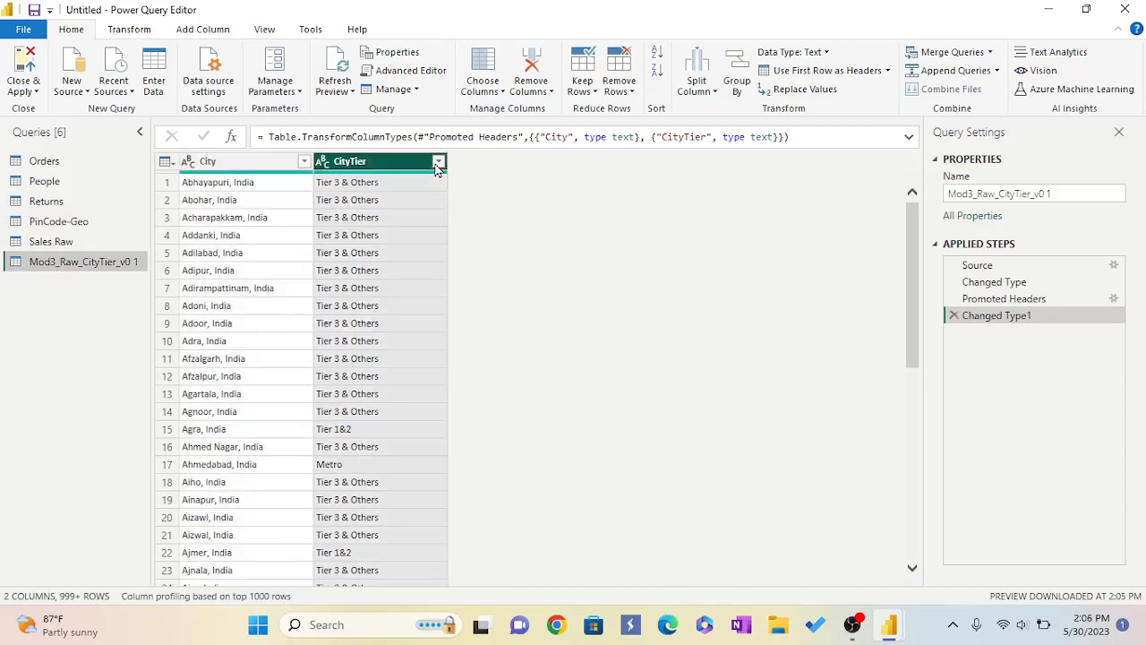
pyautogui.click(438, 163)
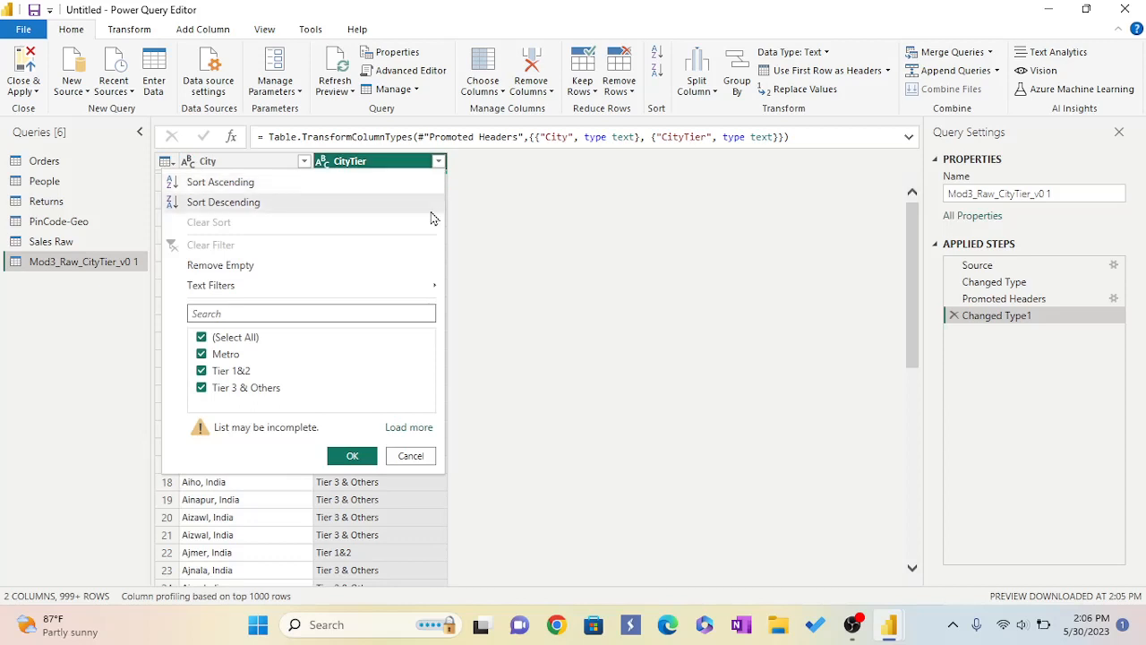
pyautogui.click(215, 267)
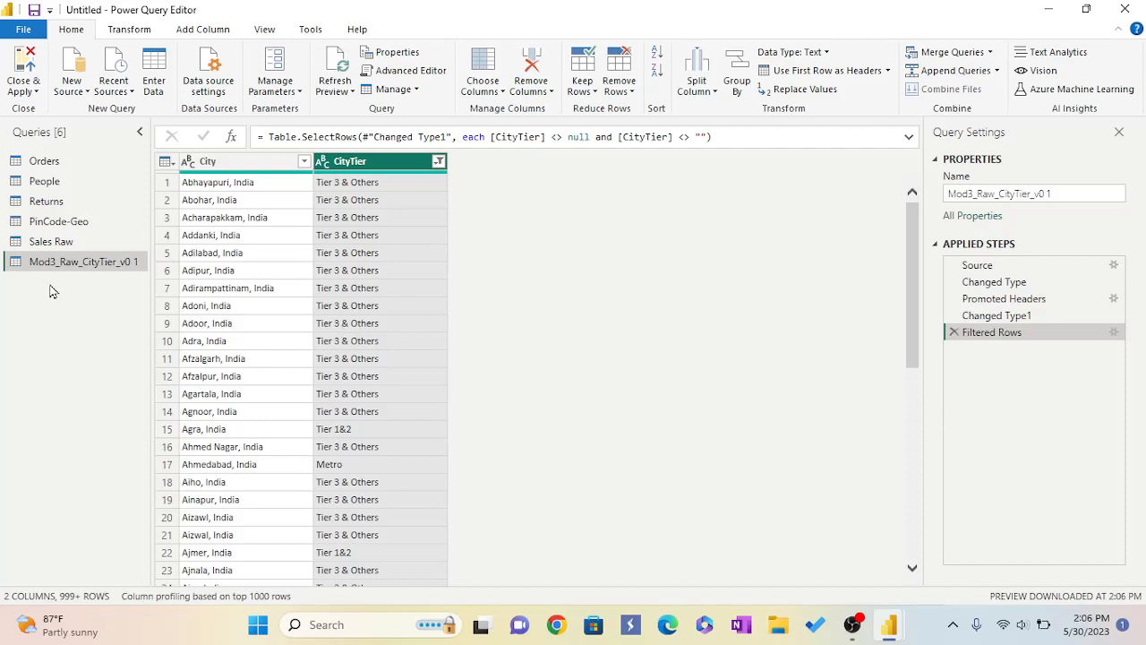
# - Remove the empty values from the PinCode column of the PinCode-Geo query
pyautogui.click(61, 223)
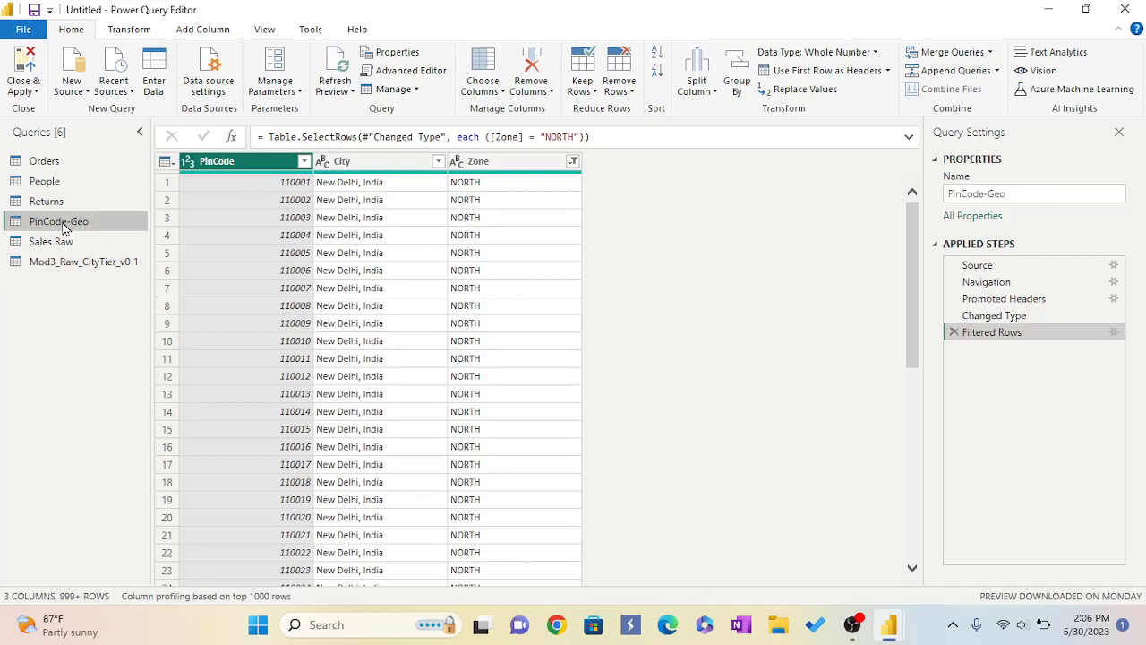
pyautogui.click(305, 162)
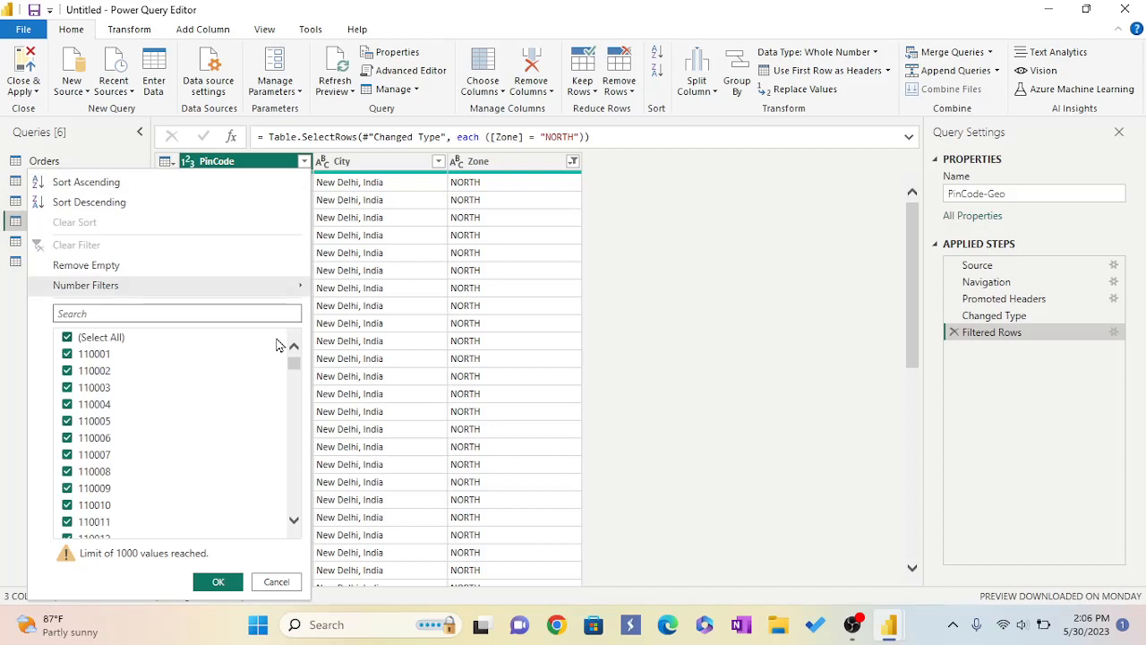
pyautogui.click(102, 270)
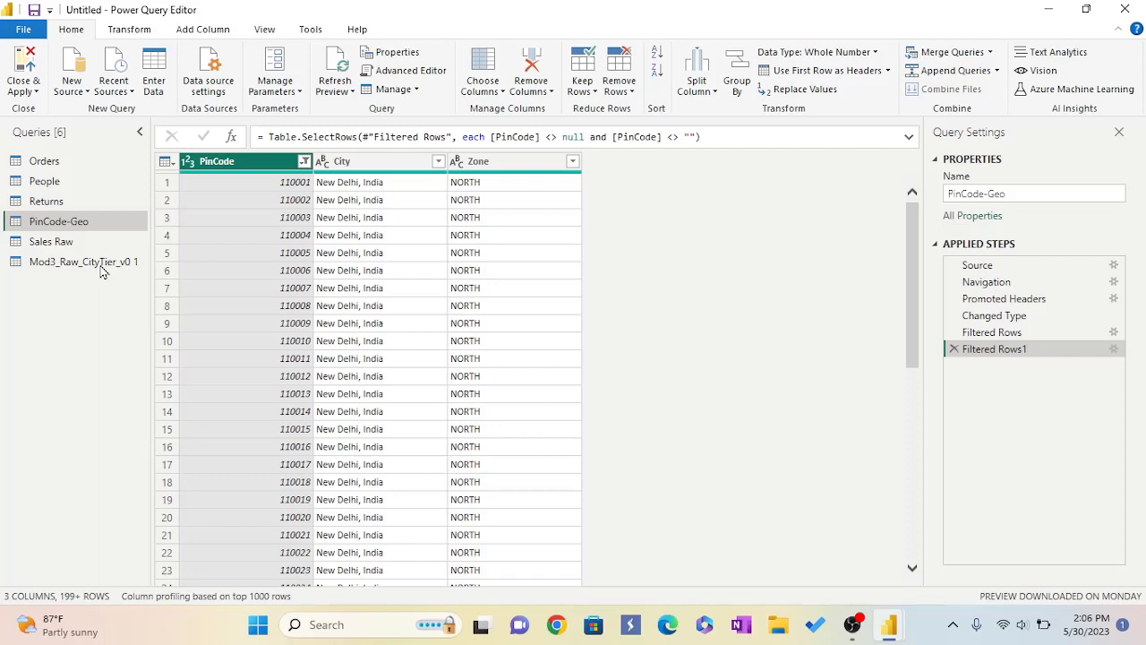
# - Close the Power Query Editor with its changes applied, and show the data model with the Properties and Data panes collapsed
pyautogui.click(25, 79)
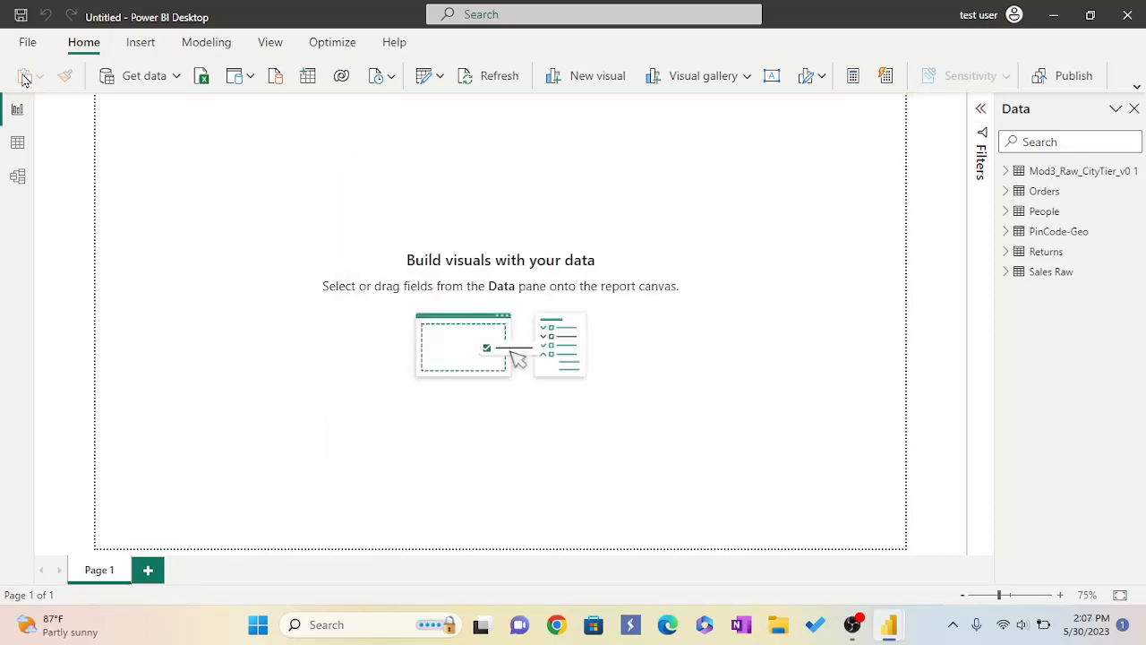
pyautogui.click(17, 178)
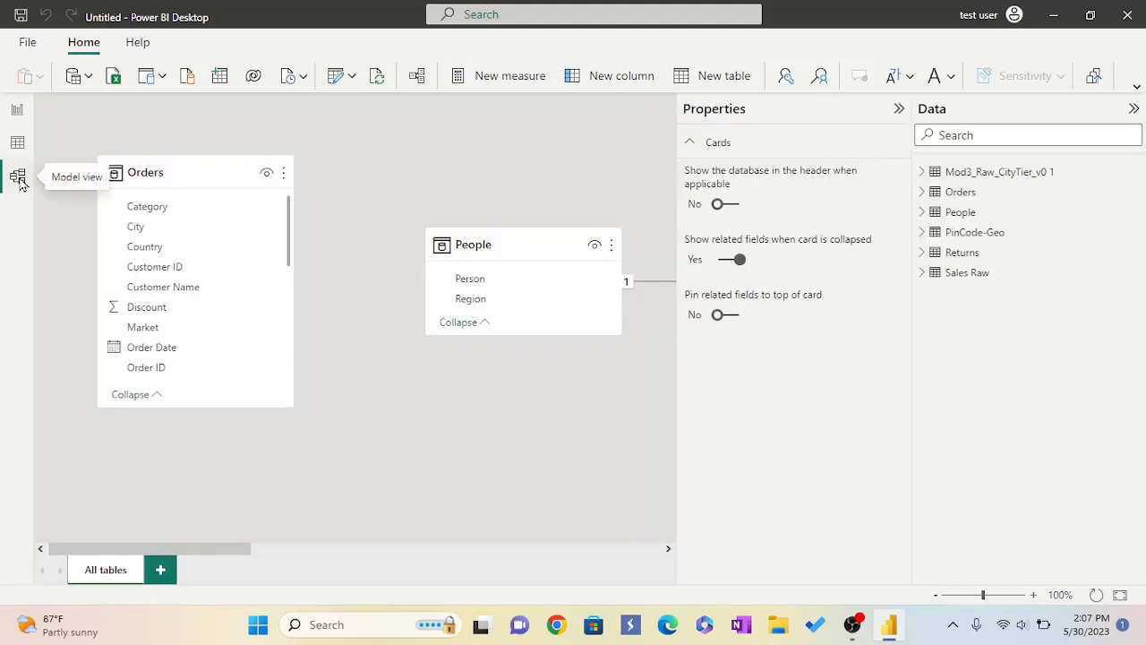
pyautogui.click(898, 108)
pyautogui.click(1134, 108)
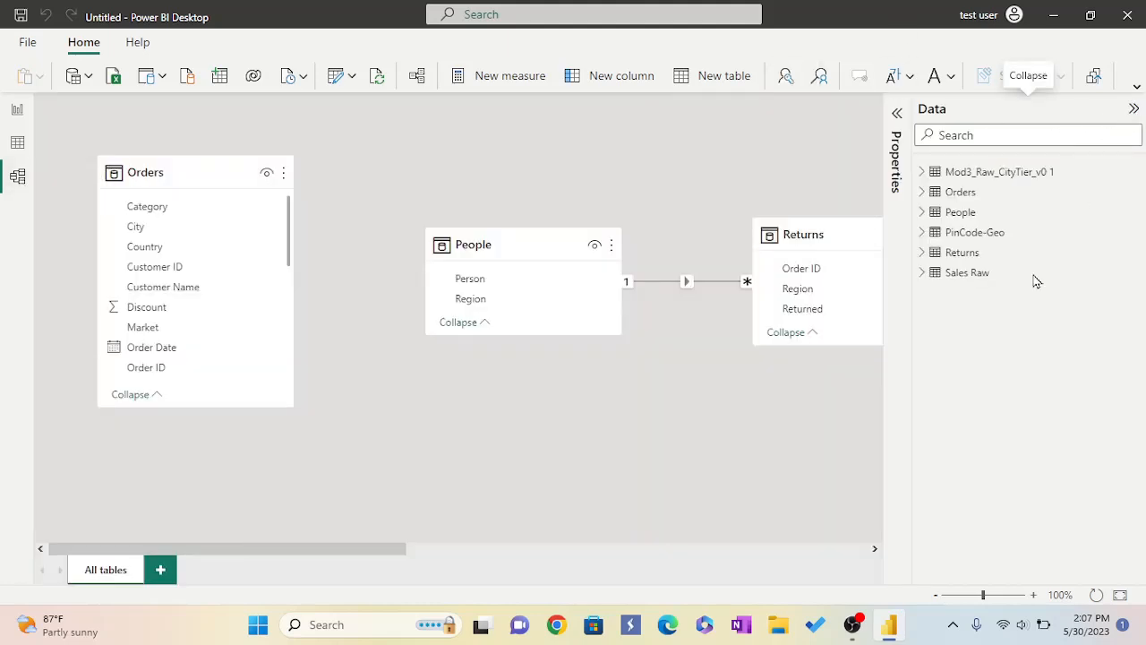
# - Place the People table beside Orders and the Returns table directly below People in the model diagram
pyautogui.moveTo(535, 240); pyautogui.dragTo(417, 176)
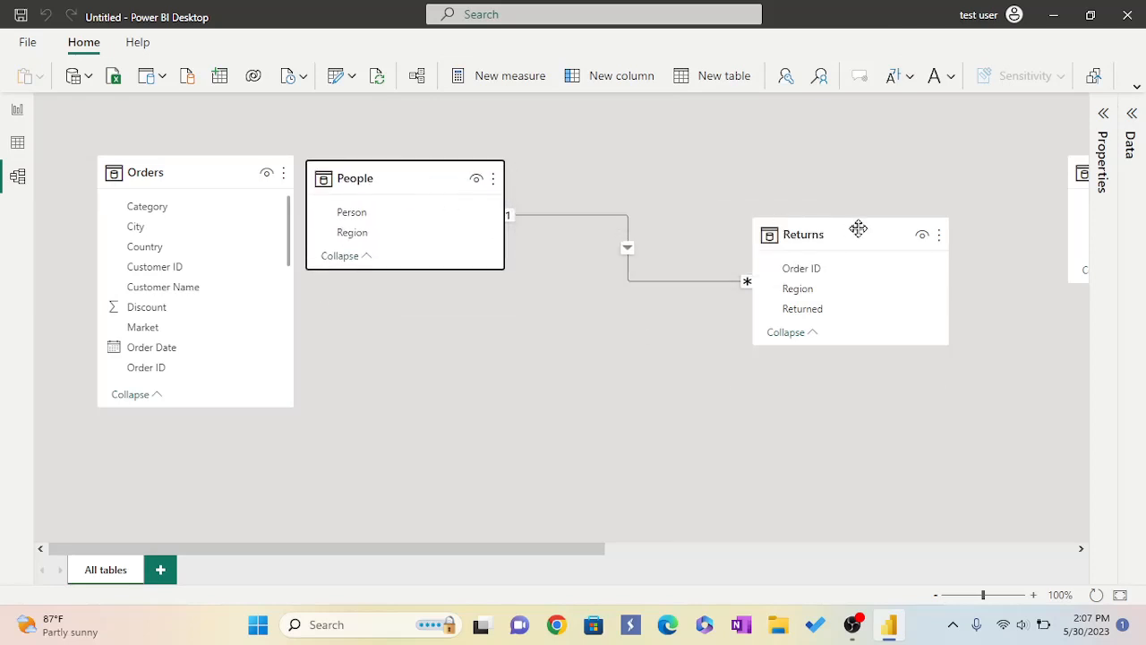
pyautogui.moveTo(857, 229); pyautogui.dragTo(457, 340)
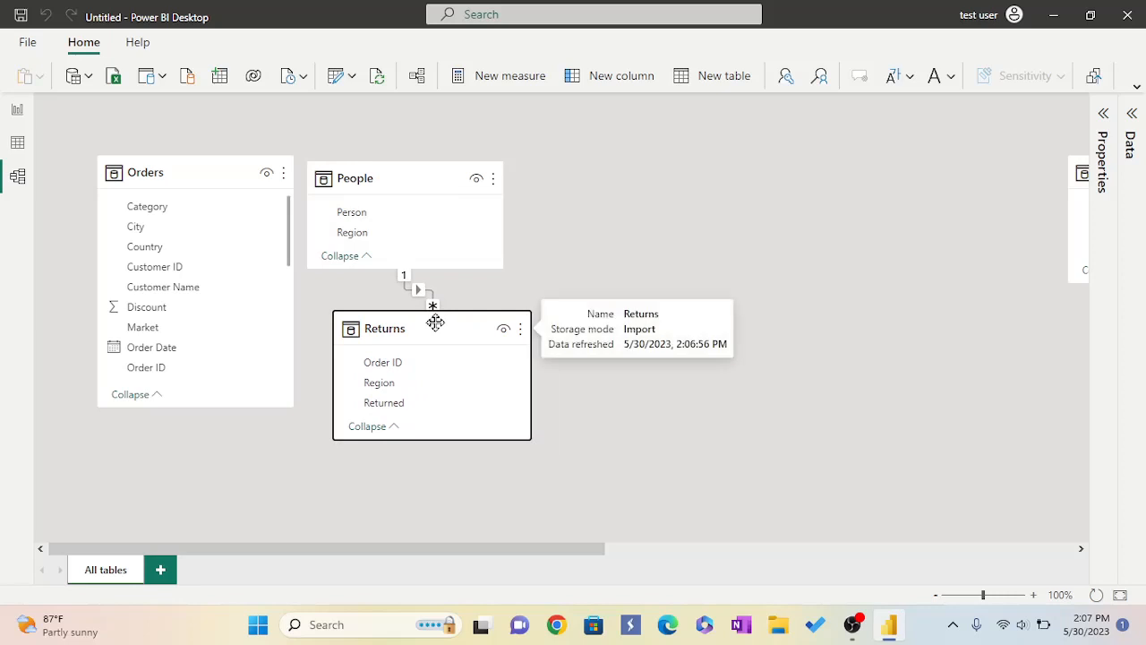
pyautogui.moveTo(436, 320); pyautogui.dragTo(415, 317)
# - Bring PinCode-Geo, Sales Raw and Mod3_Raw_CityTier closer to the other tables, with Mod3_Raw_CityTier below PinCode-Geo and Sales Raw beside it
pyautogui.moveTo(594, 550); pyautogui.dragTo(848, 550)
pyautogui.moveTo(734, 164); pyautogui.dragTo(254, 192)
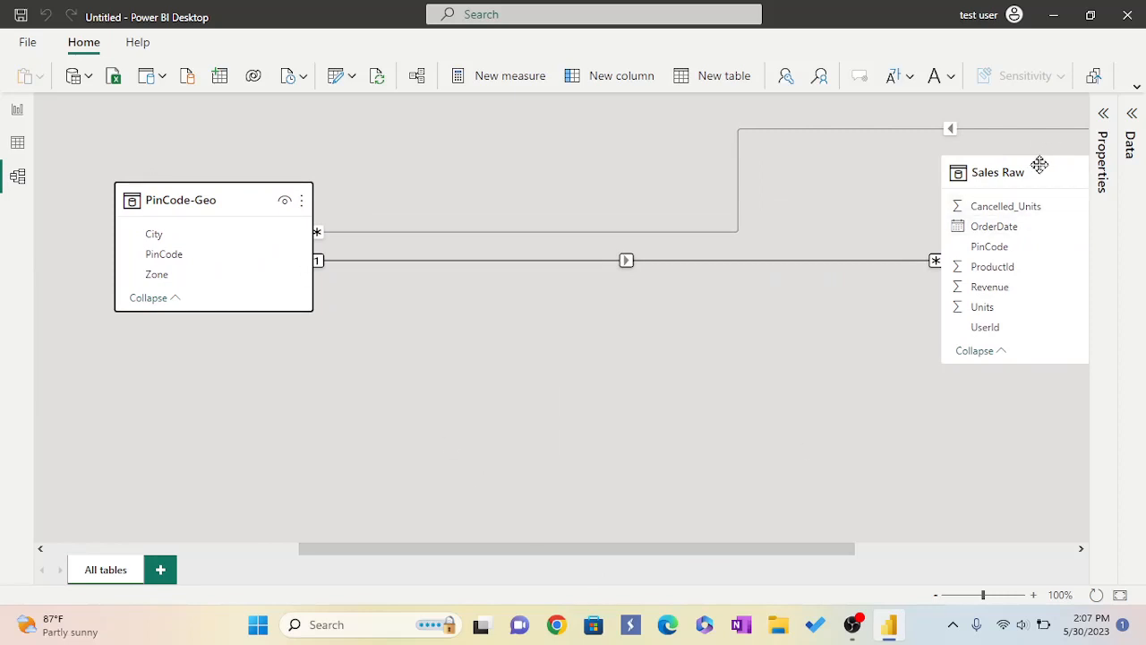
pyautogui.moveTo(1041, 171); pyautogui.dragTo(519, 167)
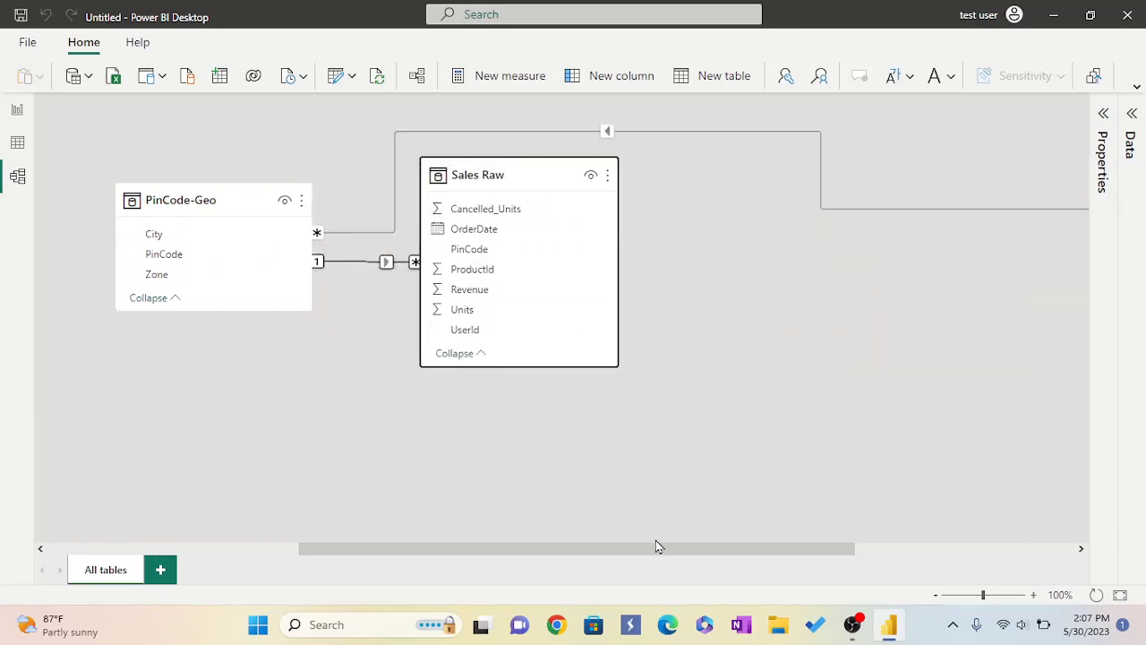
pyautogui.moveTo(656, 546); pyautogui.dragTo(916, 549)
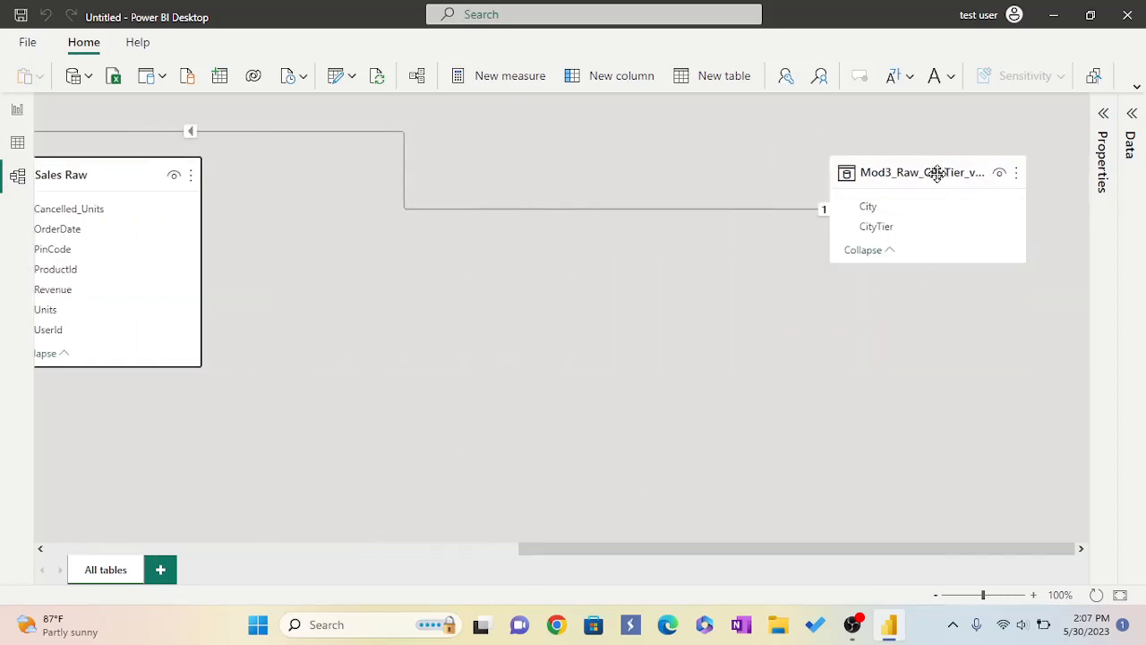
pyautogui.moveTo(936, 172); pyautogui.dragTo(663, 377)
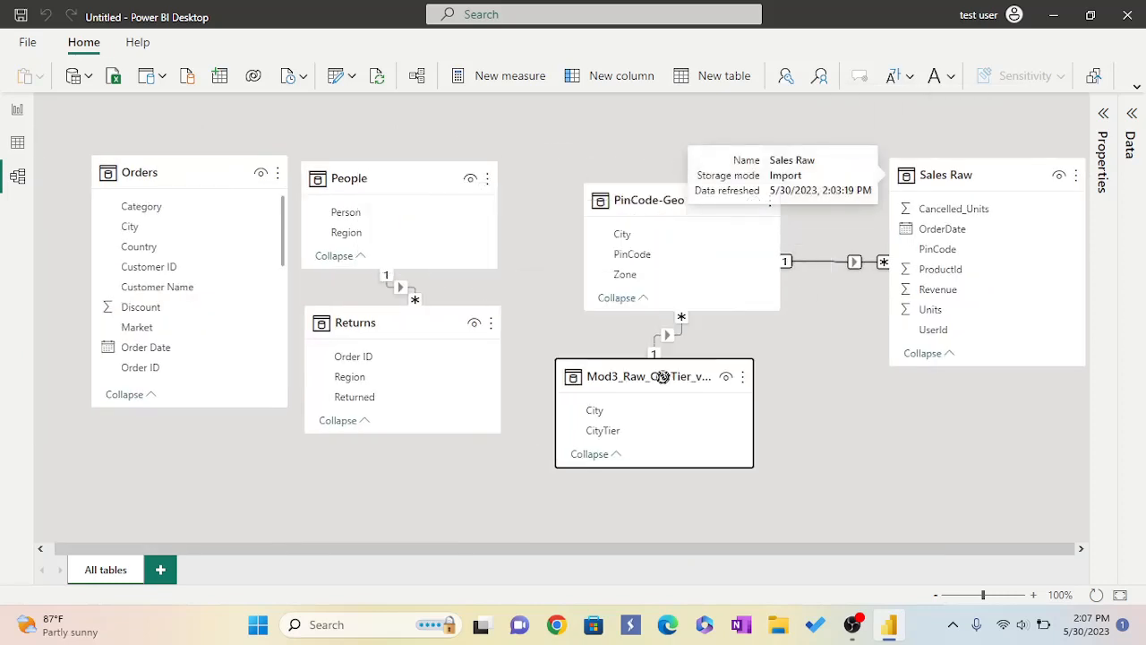
pyautogui.moveTo(679, 195); pyautogui.dragTo(640, 188)
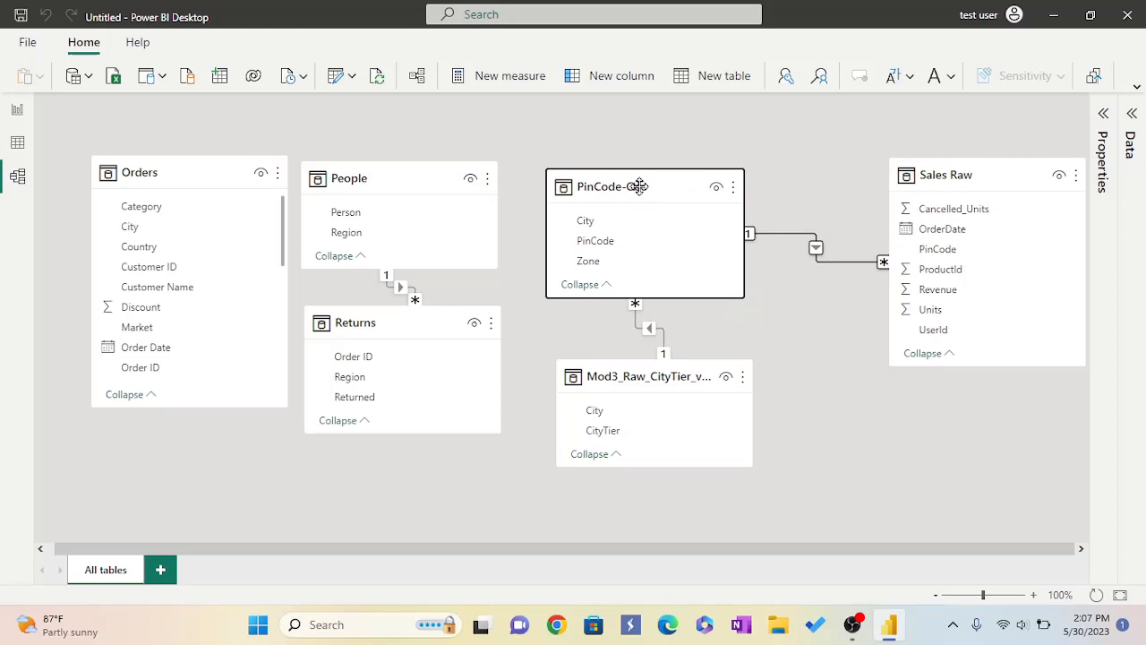
pyautogui.click(1001, 597)
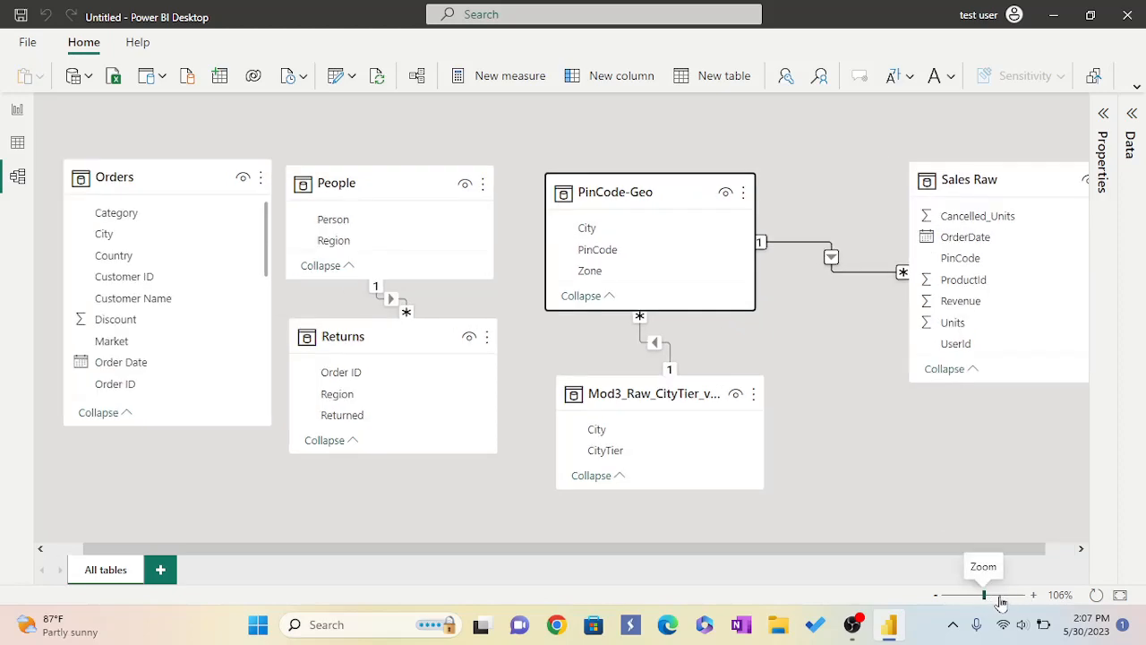
pyautogui.moveTo(1001, 597); pyautogui.dragTo(981, 599)
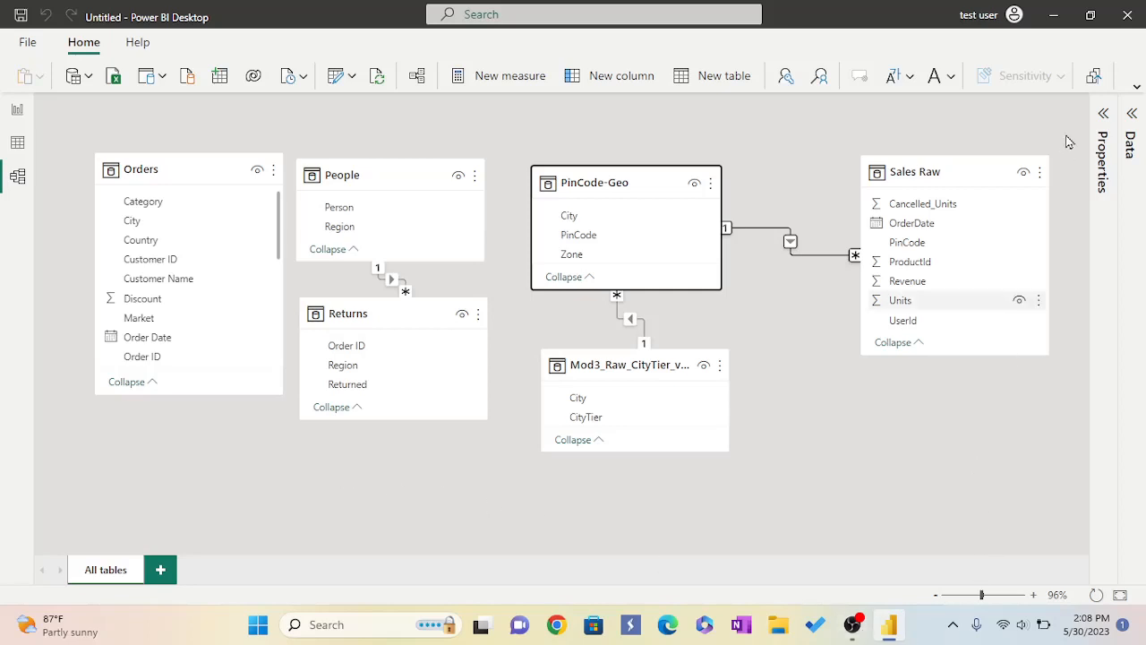
pyautogui.click(1104, 114)
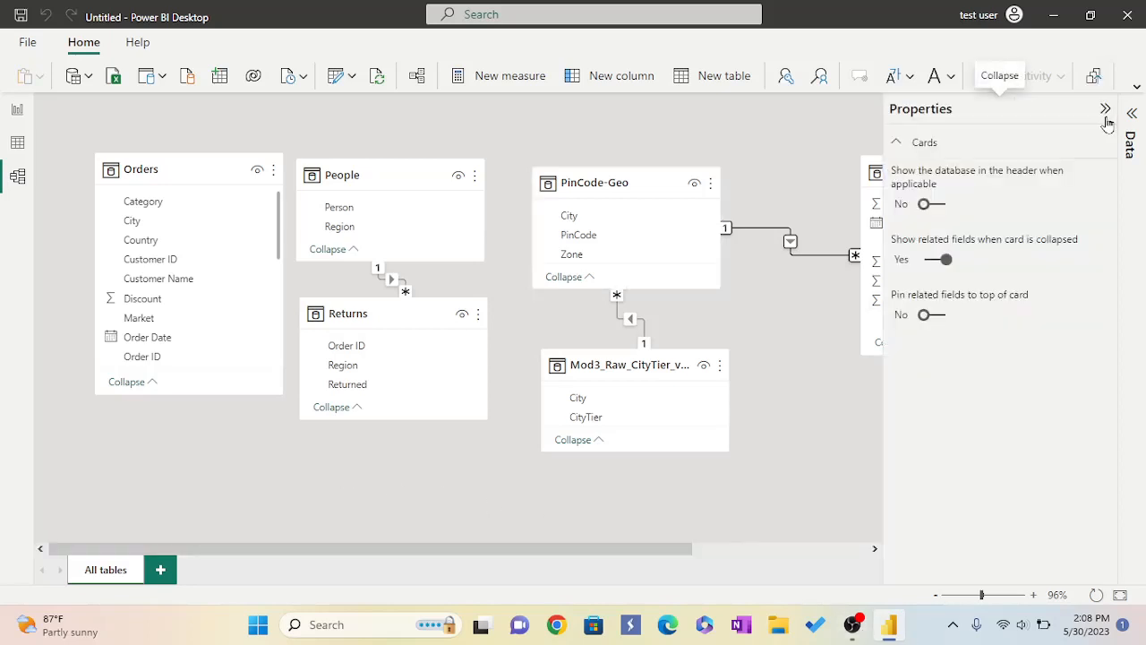
pyautogui.click(1107, 117)
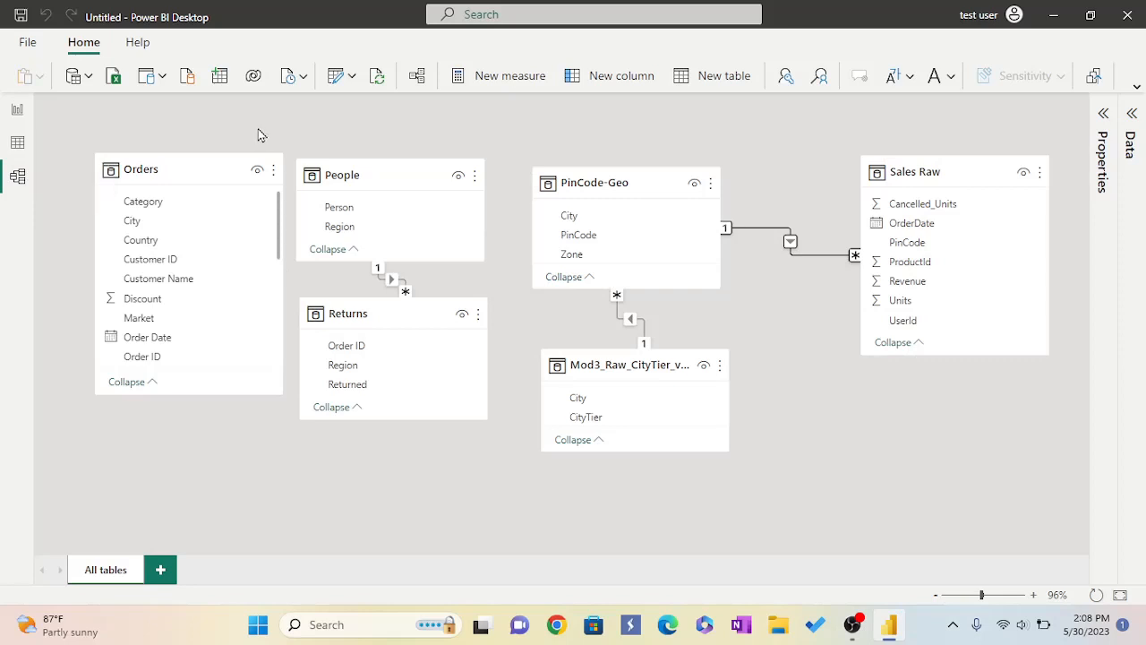
pyautogui.click(189, 159)
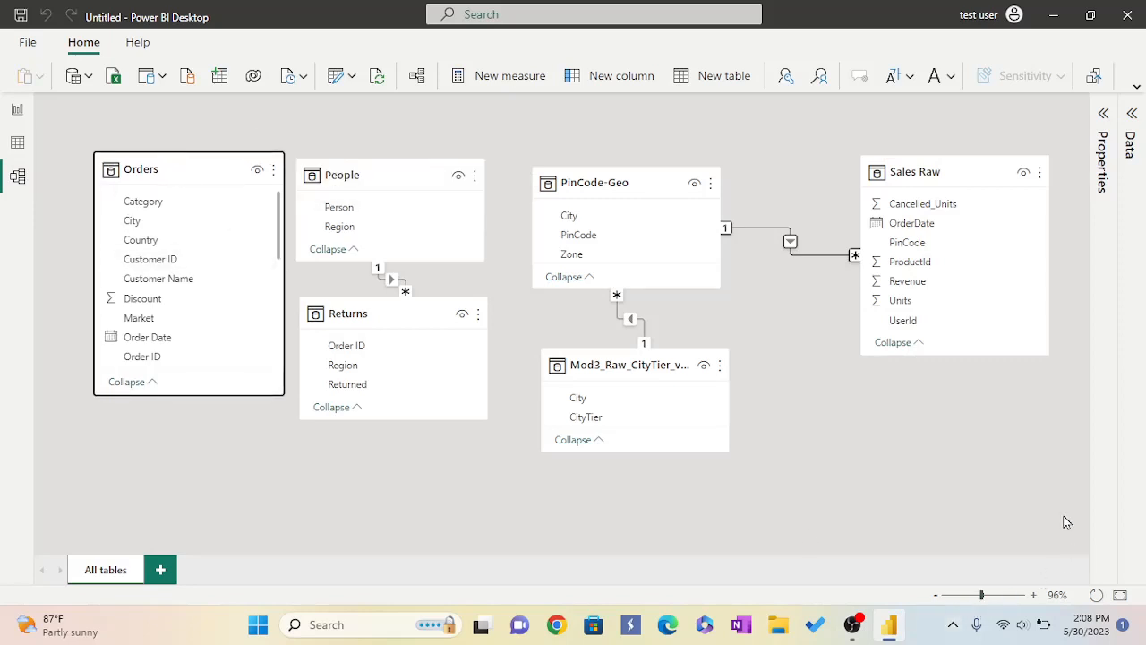
pyautogui.click(982, 471)
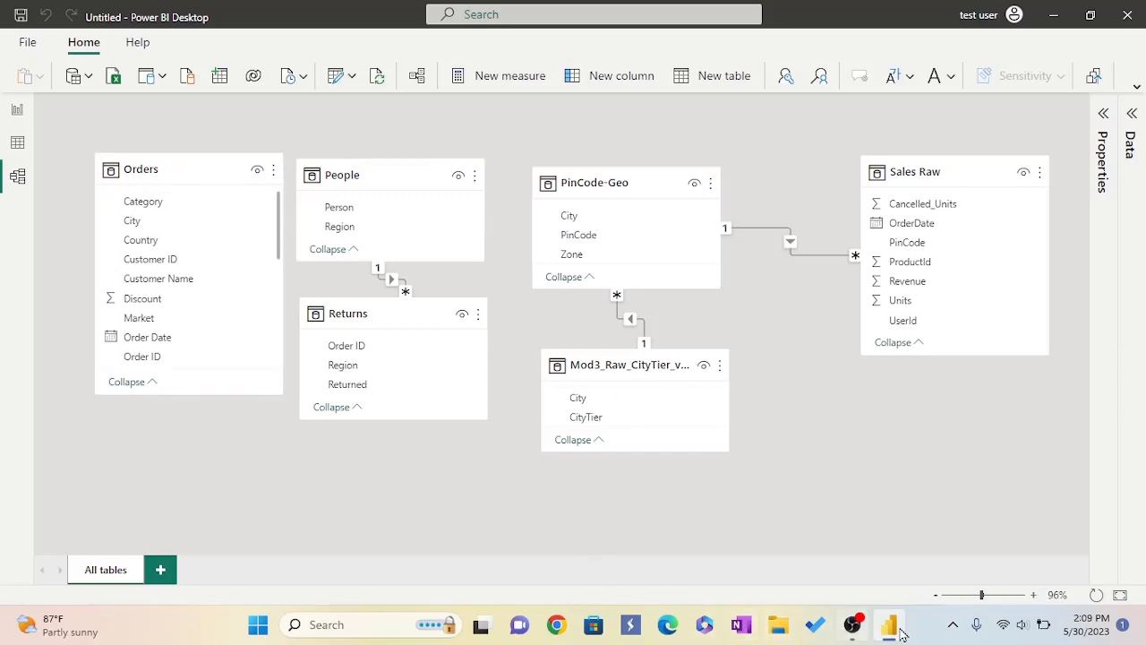
# - Examine the source files in the 1910_m3_demo1_v1.0 folder under Downloads in File Explorer, and return to Power BI
pyautogui.click(779, 626)
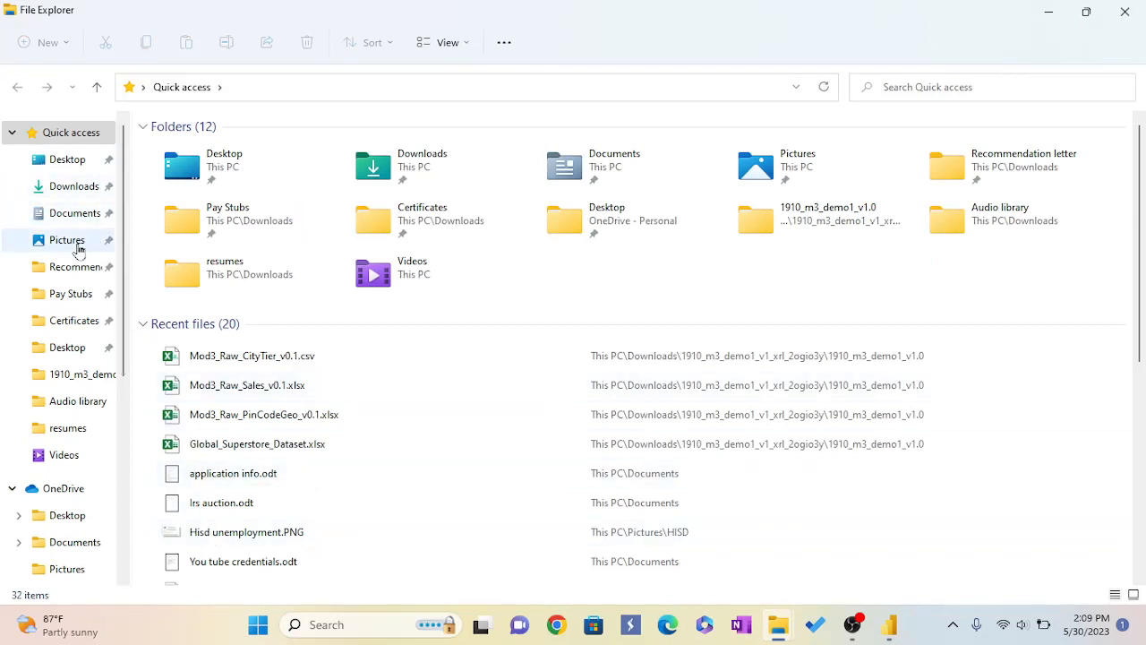
pyautogui.click(75, 187)
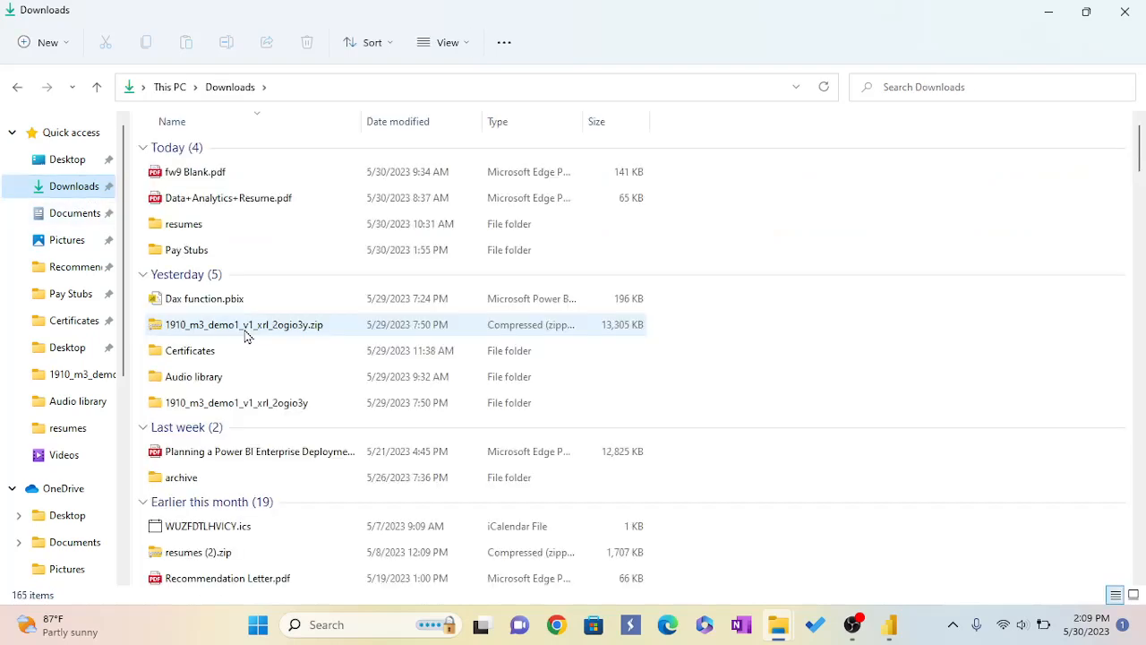
pyautogui.doubleClick(285, 406)
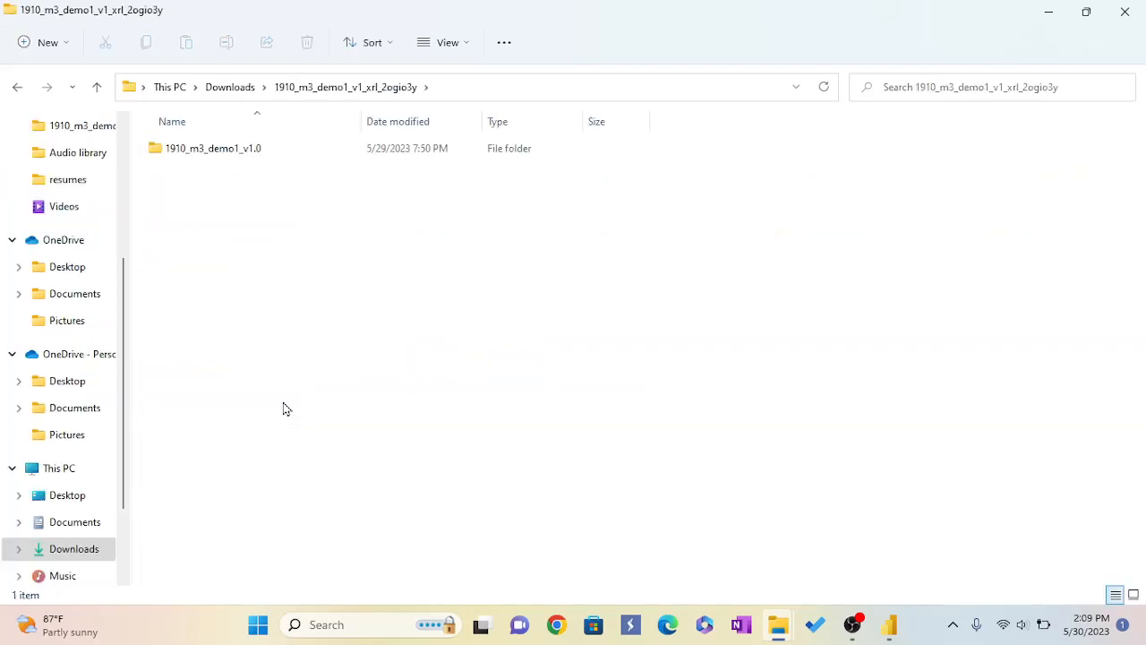
pyautogui.doubleClick(223, 156)
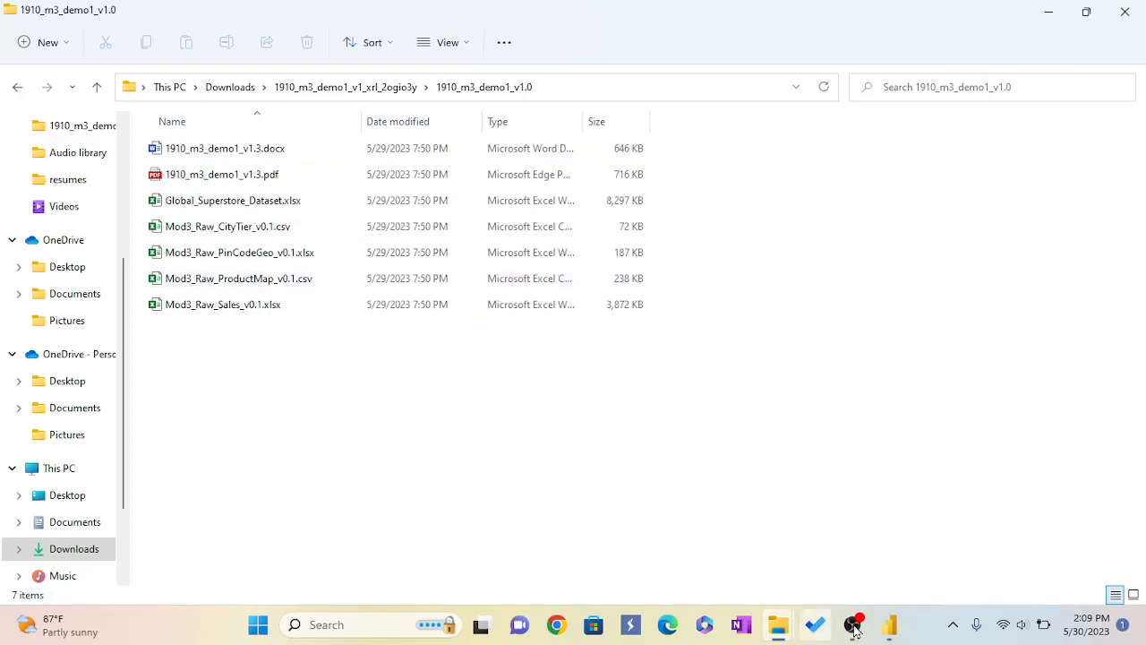
pyautogui.click(885, 627)
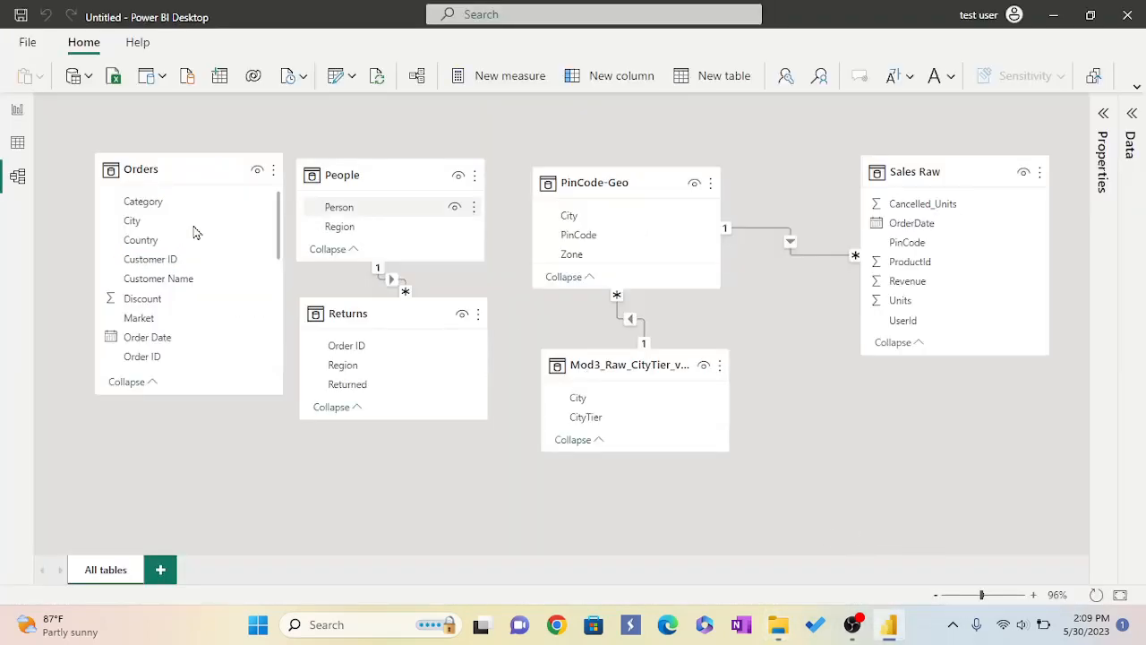
# - Load the CSV file Mod3_Raw_ProductMap_v0.1.csv from the 1910_m3_demo1_v1.0 folder as a new table
pyautogui.click(17, 144)
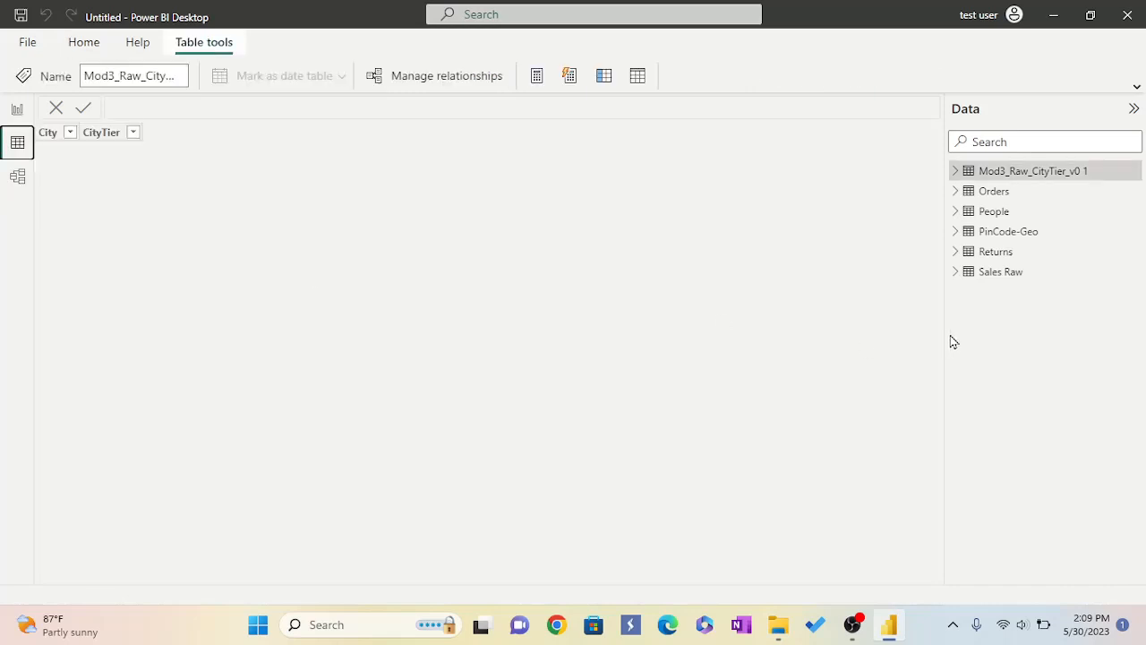
pyautogui.click(86, 44)
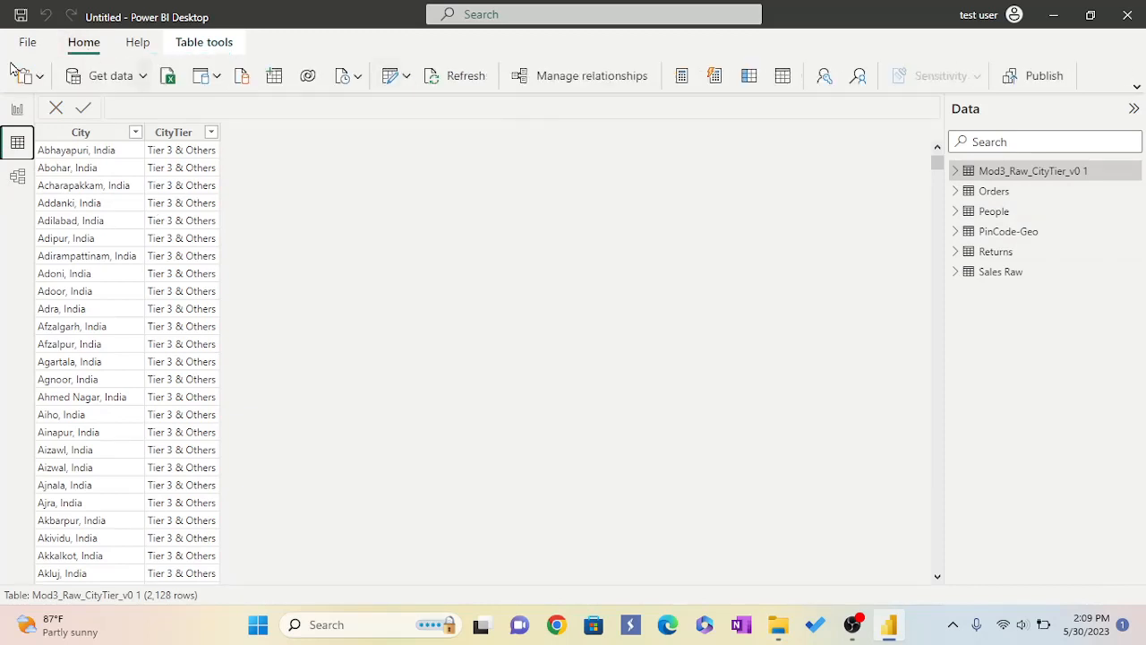
pyautogui.click(145, 79)
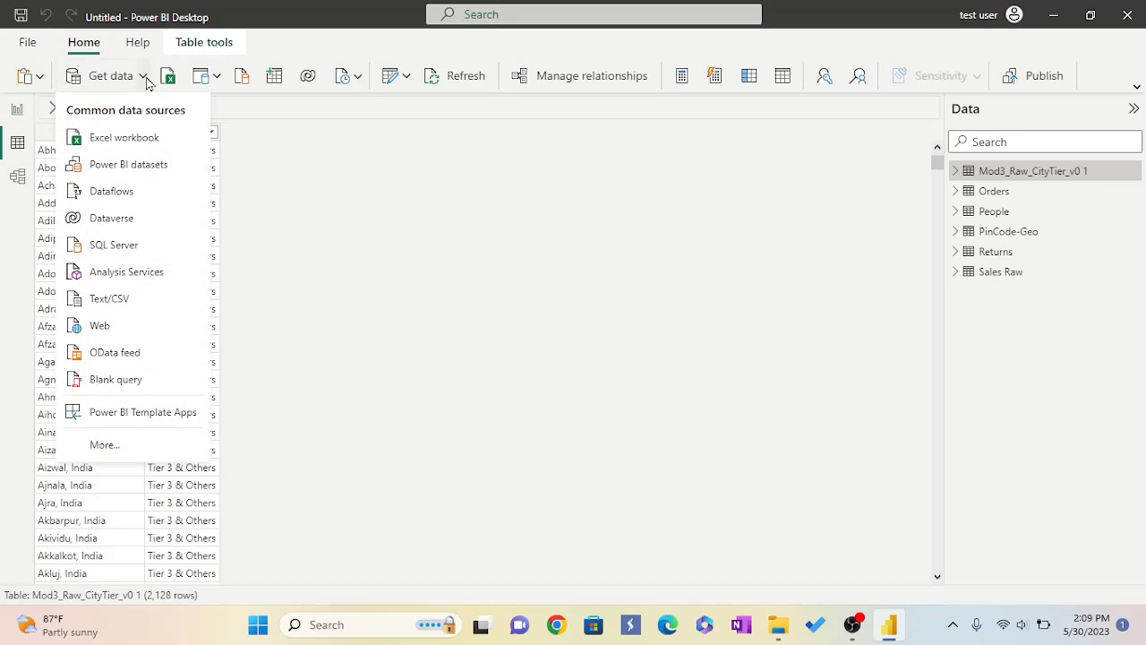
pyautogui.click(98, 300)
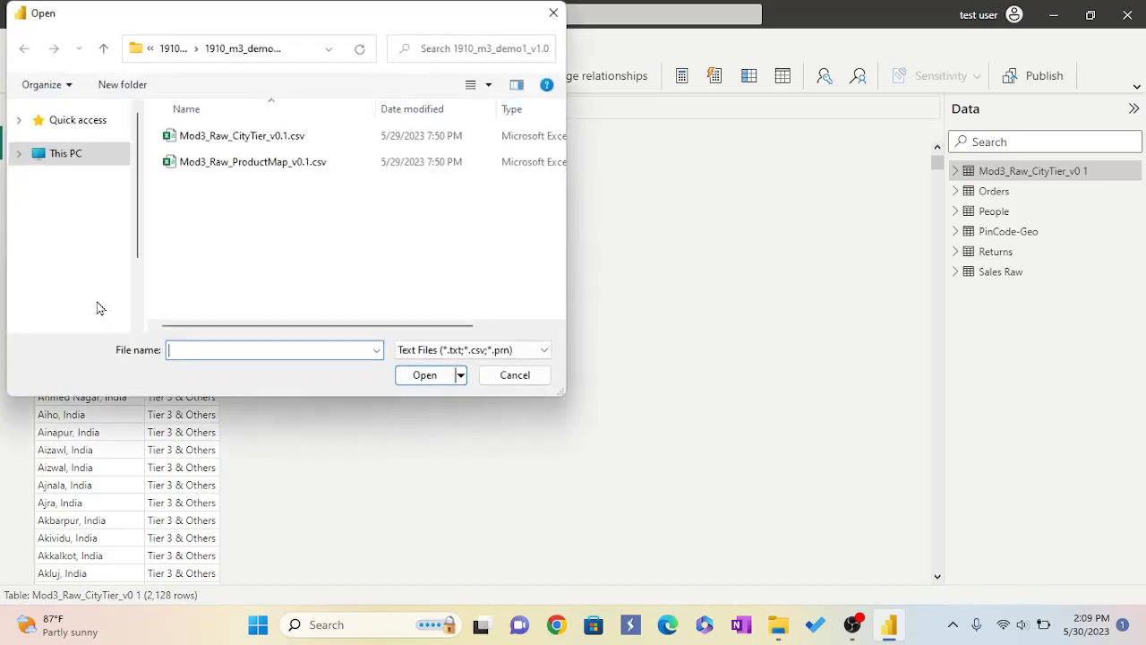
pyautogui.click(267, 163)
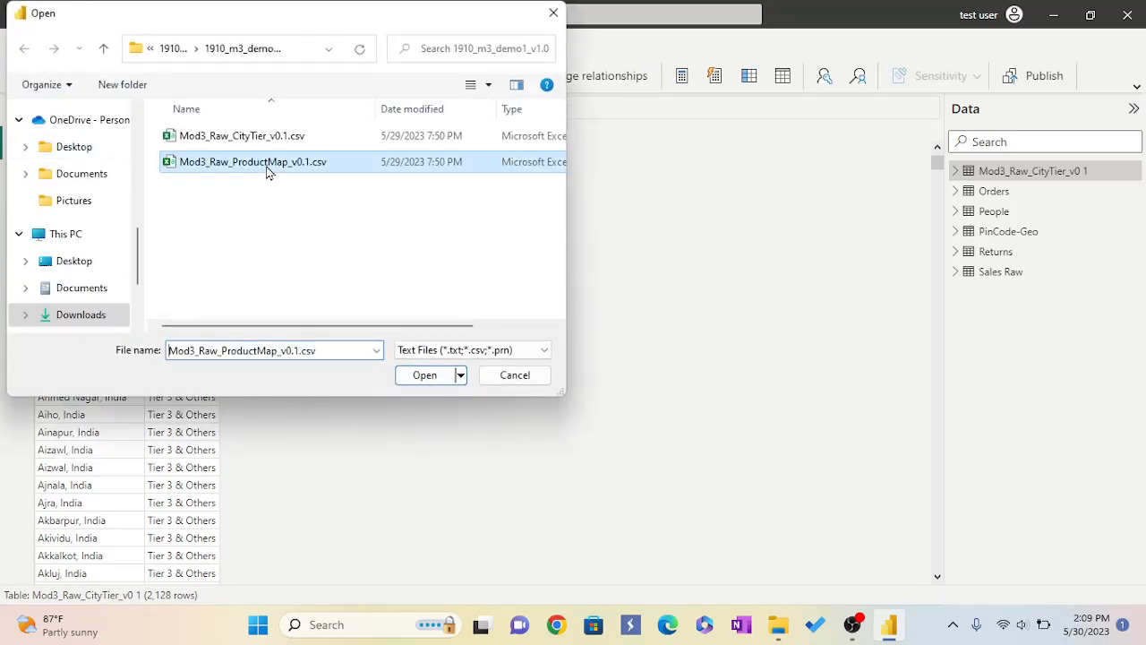
pyautogui.click(427, 375)
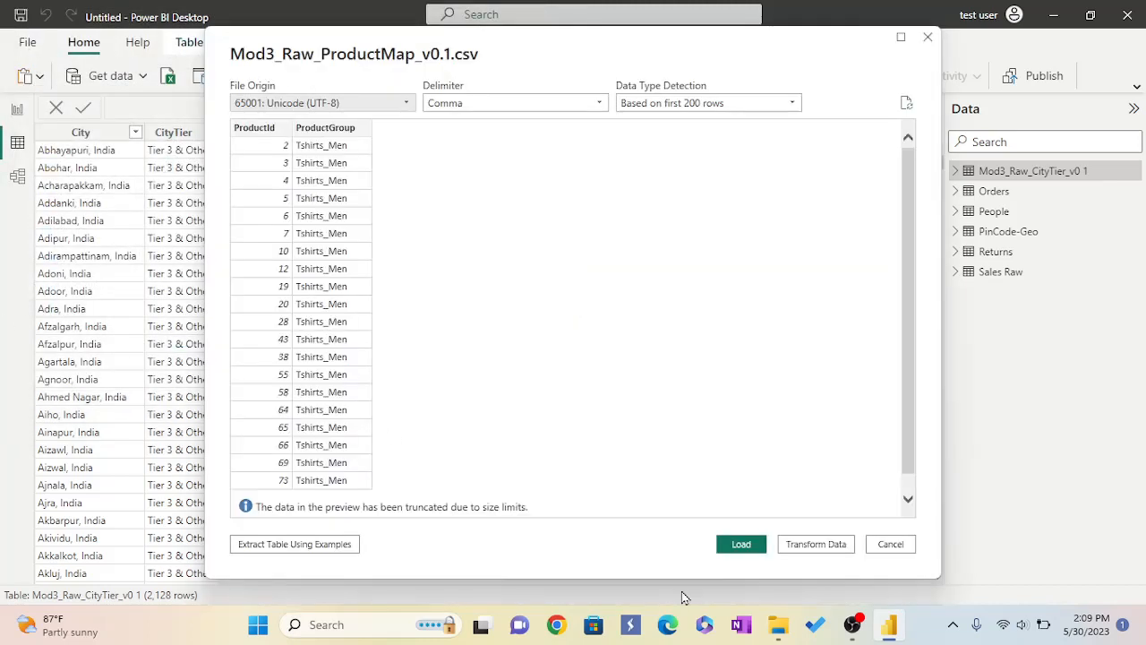
pyautogui.click(736, 545)
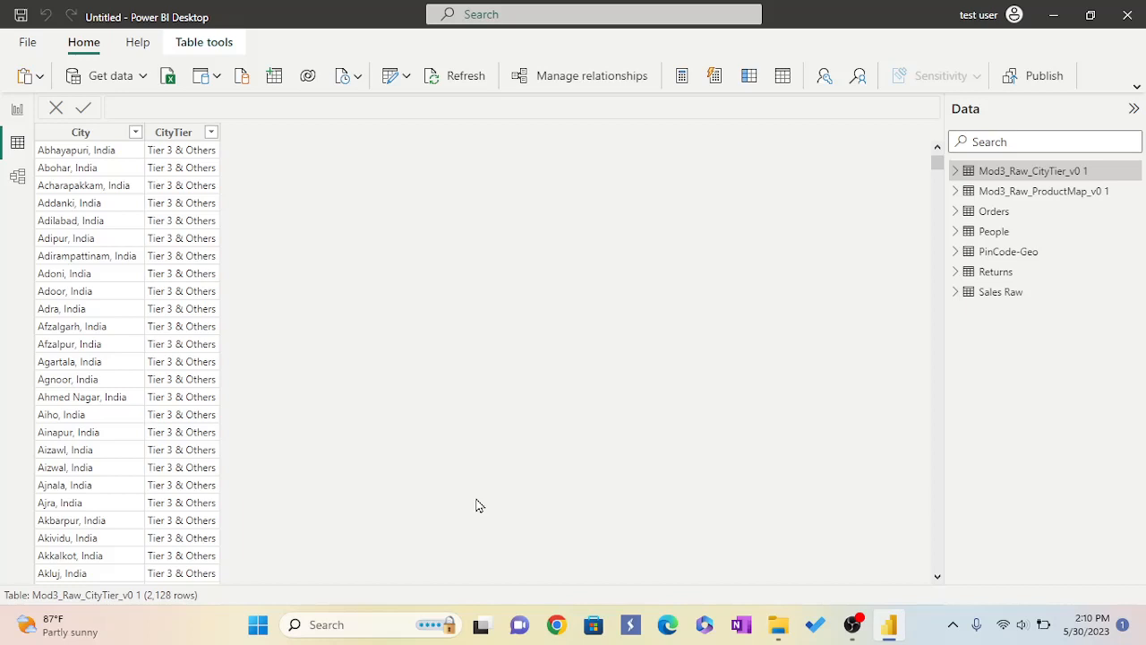
# - Place the Mod3_Raw_ProductMap table directly below Sales Raw in the model diagram
pyautogui.click(19, 177)
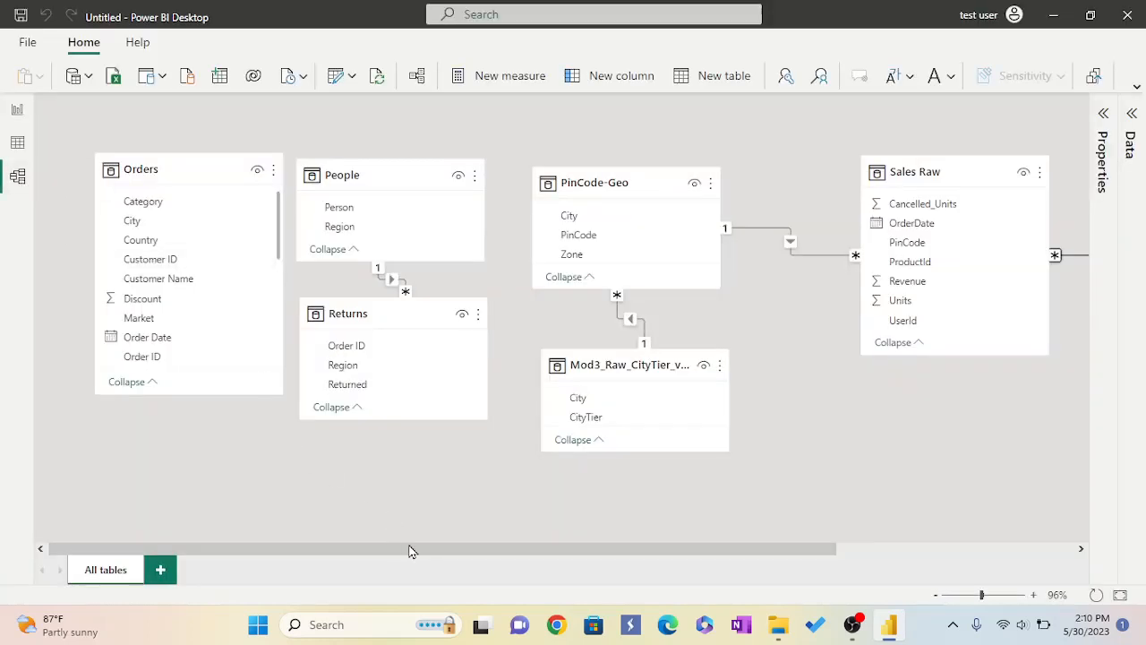
pyautogui.moveTo(409, 548); pyautogui.dragTo(655, 571)
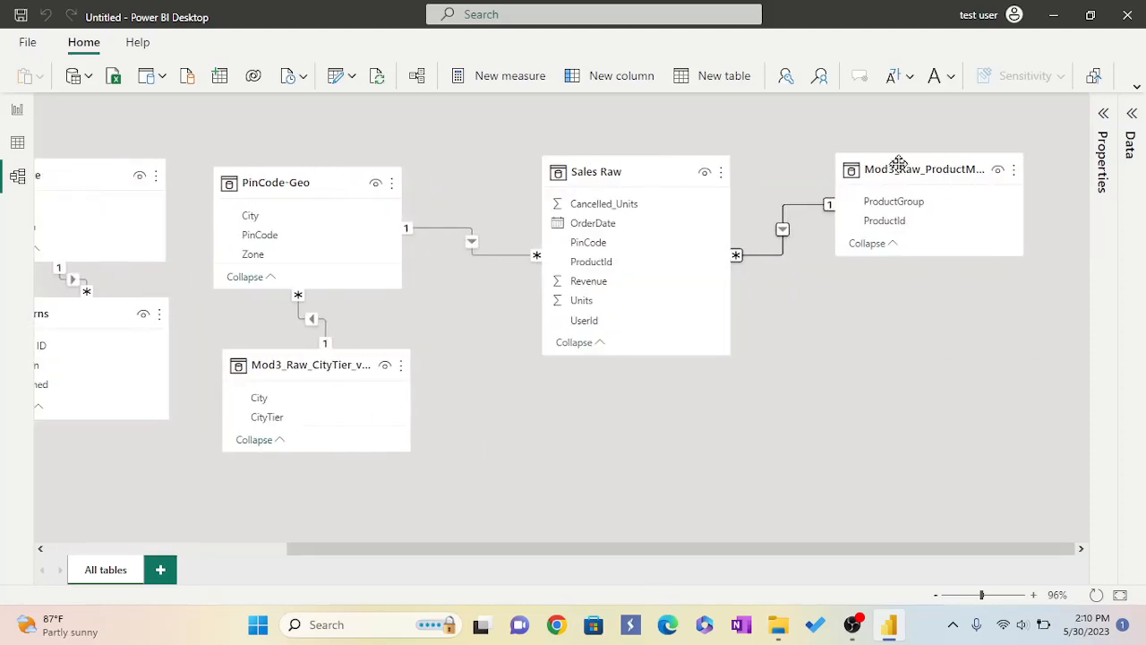
pyautogui.moveTo(822, 171); pyautogui.dragTo(853, 415)
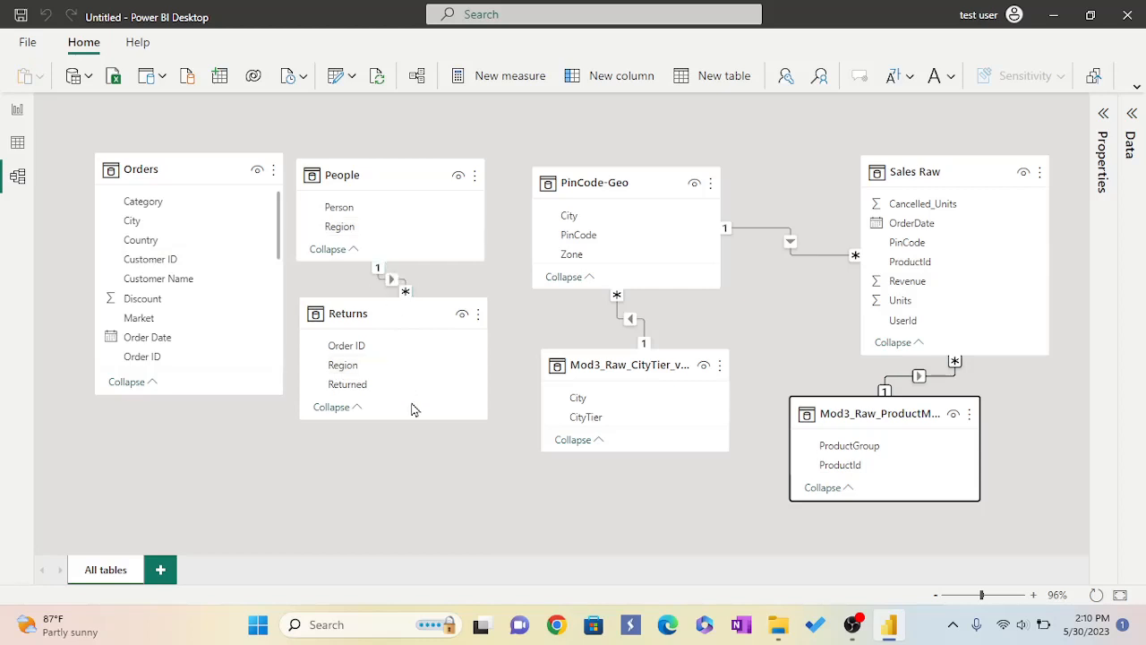
# - Show the rows of the Sales Raw table and start a new calculated column named Net_Units in it
pyautogui.click(17, 145)
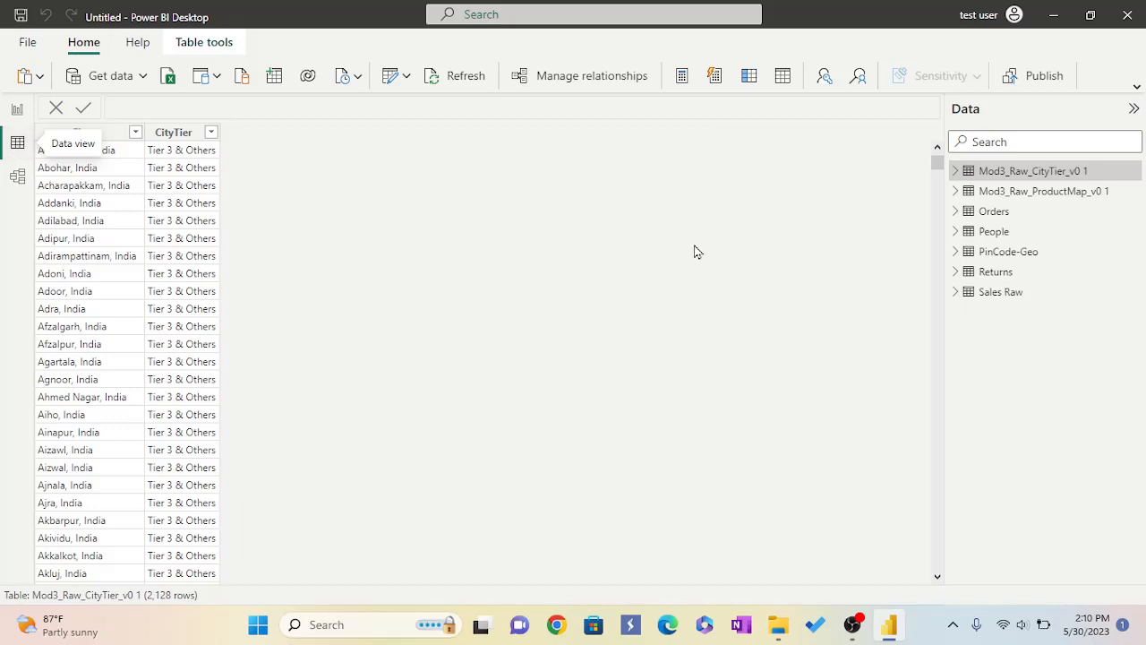
pyautogui.click(972, 294)
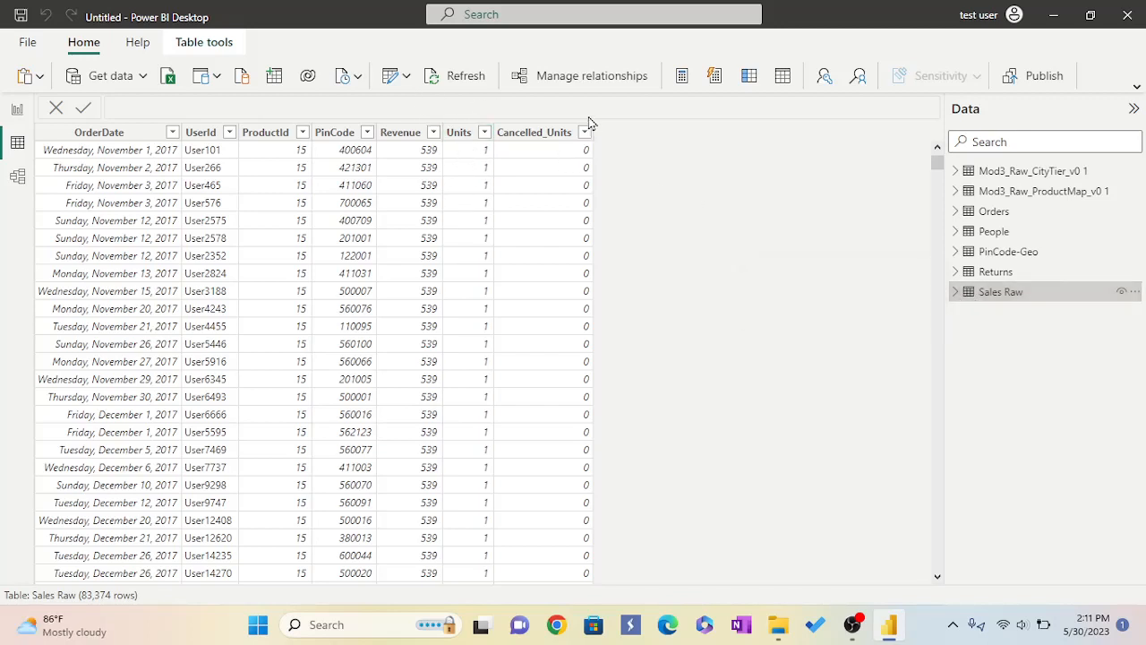
pyautogui.click(507, 176)
pyautogui.rightClick(955, 299)
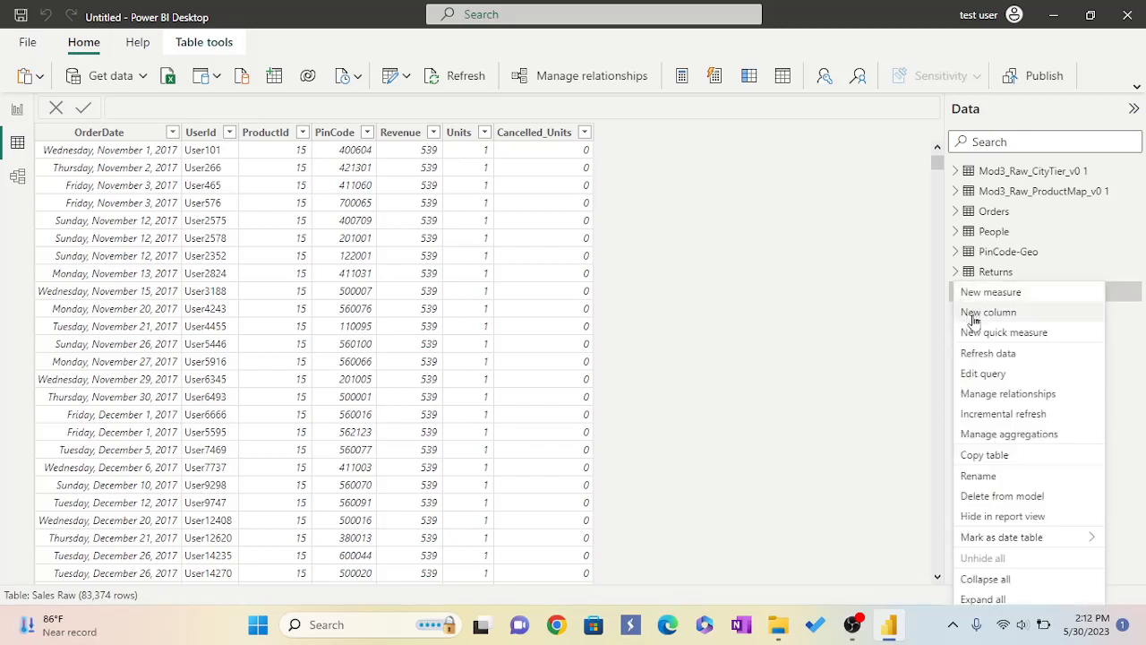
pyautogui.click(973, 316)
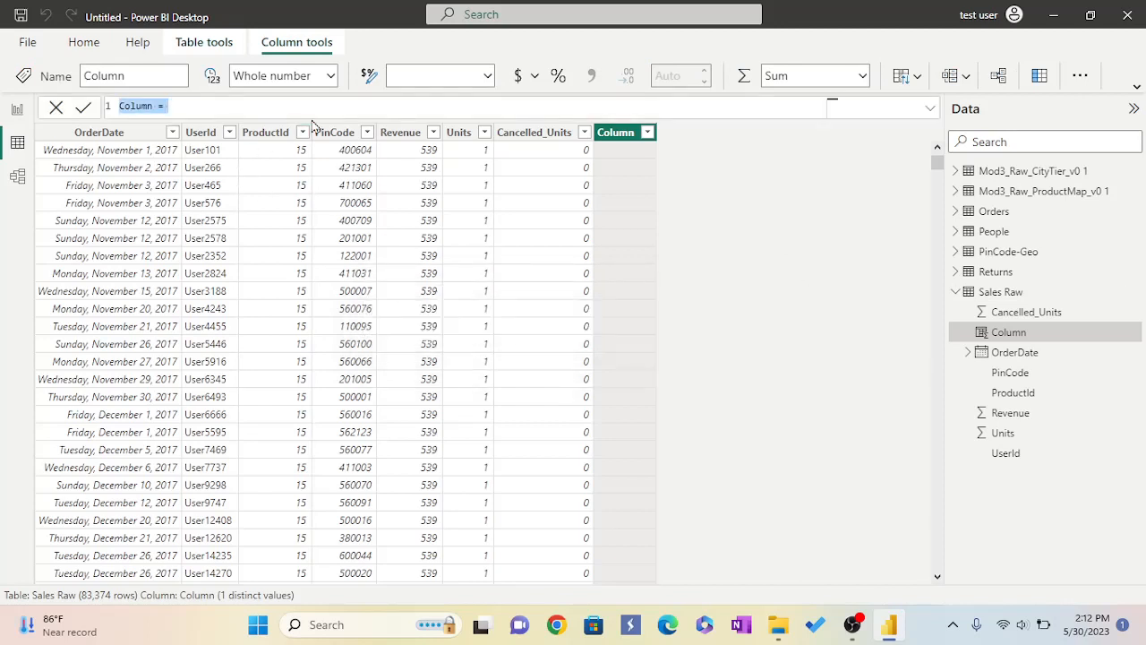
pyautogui.write('Ne')
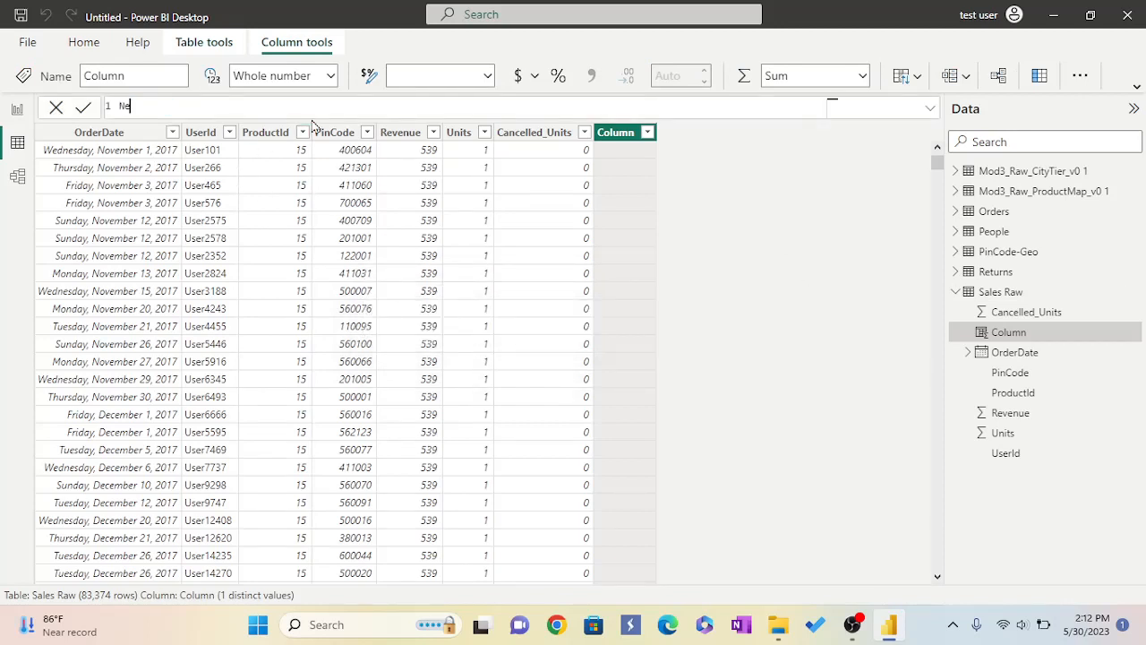
pyautogui.write('t_Units = Un')
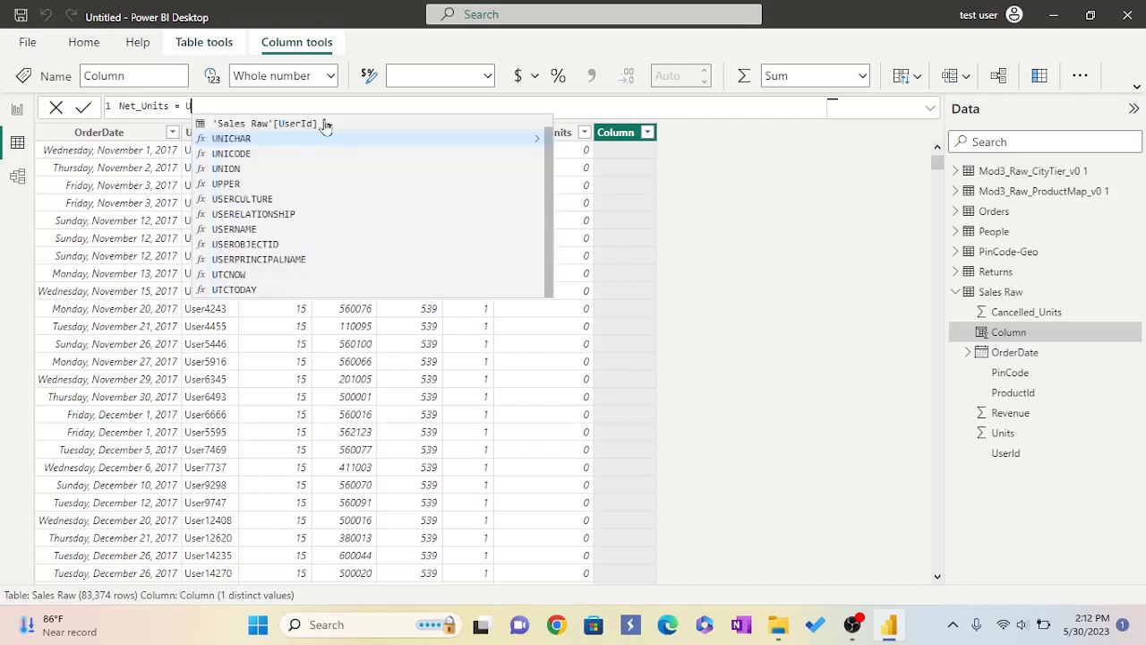
pyautogui.click(325, 126)
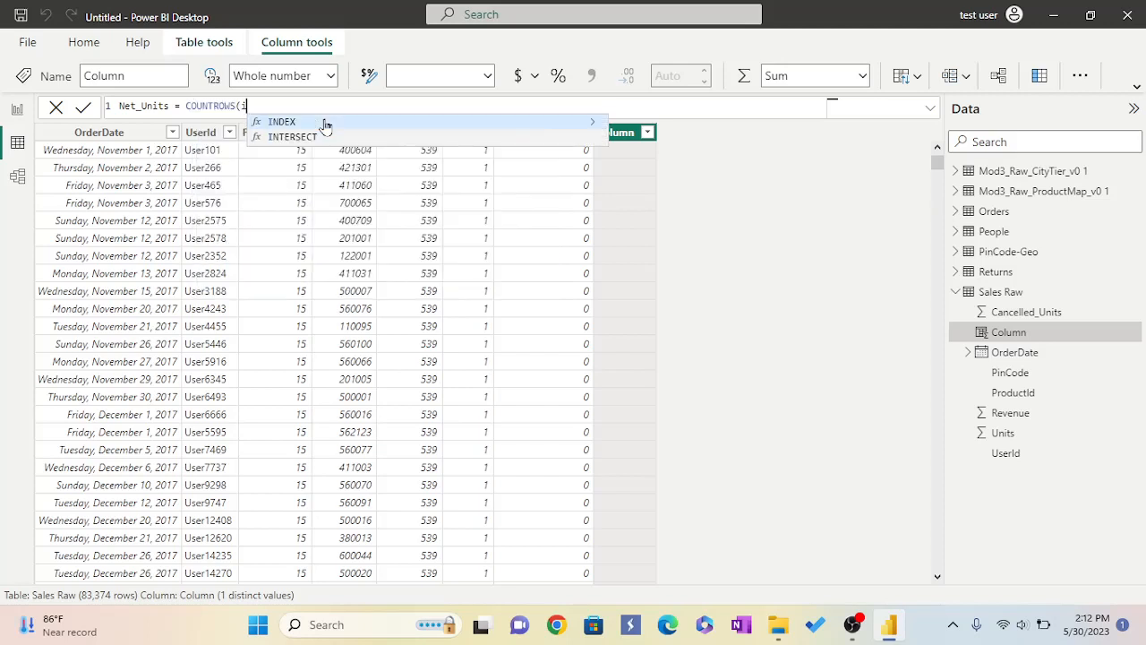
pyautogui.write('it')
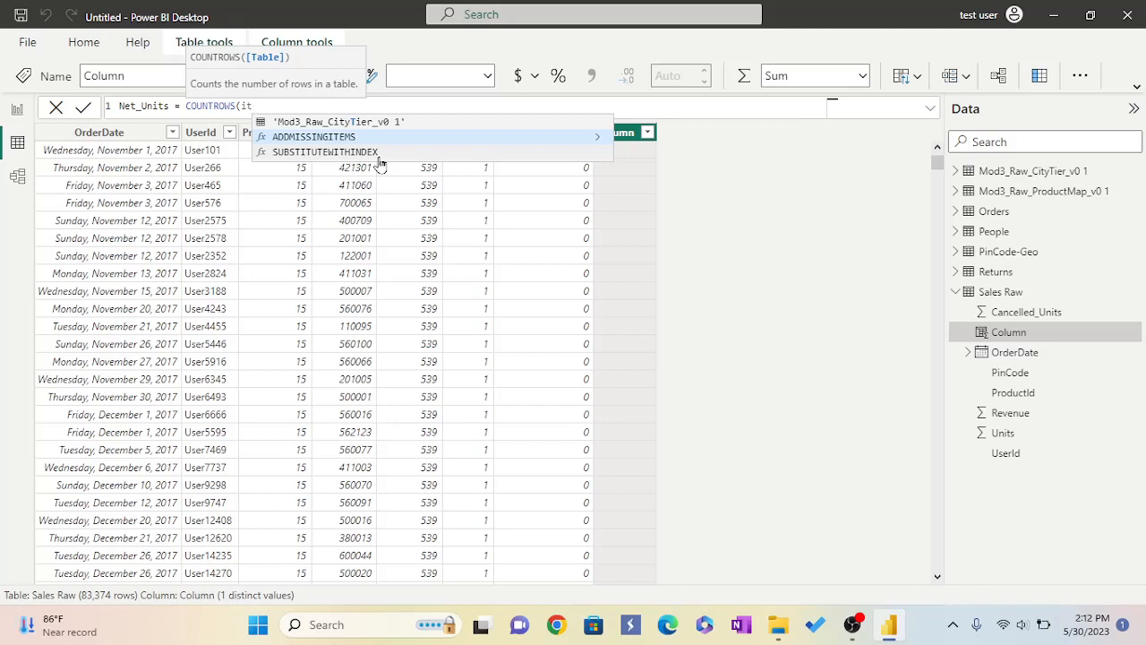
pyautogui.press('BackSpace')
pyautogui.press('BackSpace')
pyautogui.press('BackSpace')
pyautogui.press('BackSpace')
pyautogui.press('BackSpace')
pyautogui.press('BackSpace')
pyautogui.press('BackSpace')
pyautogui.press('BackSpace')
pyautogui.press('BackSpace')
pyautogui.press('BackSpace')
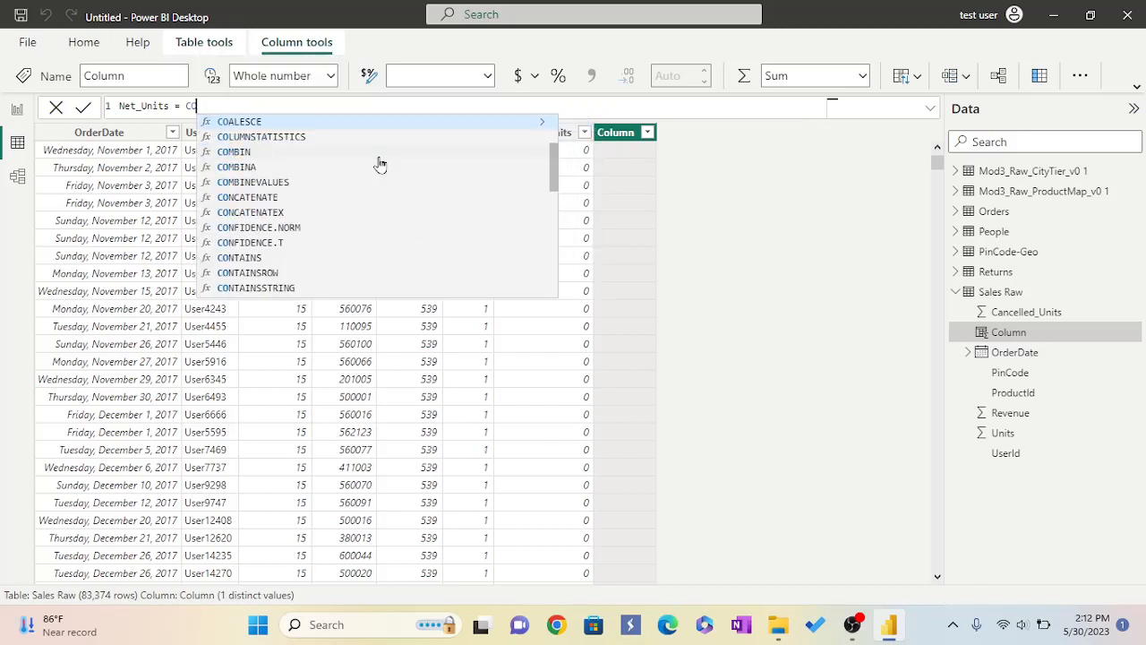
pyautogui.press('BackSpace')
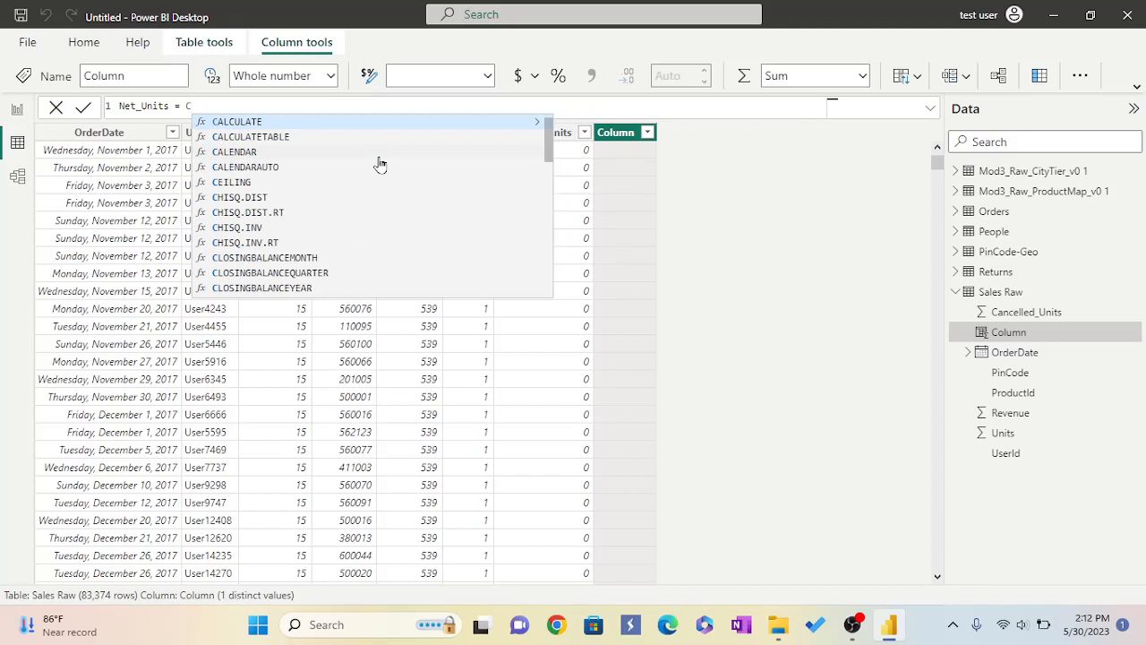
pyautogui.press('BackSpace')
# - Define the Net_Units column as 'Sales Raw'[Units]-'Sales Raw'[Cancelled_Units]
pyautogui.write('Uni')
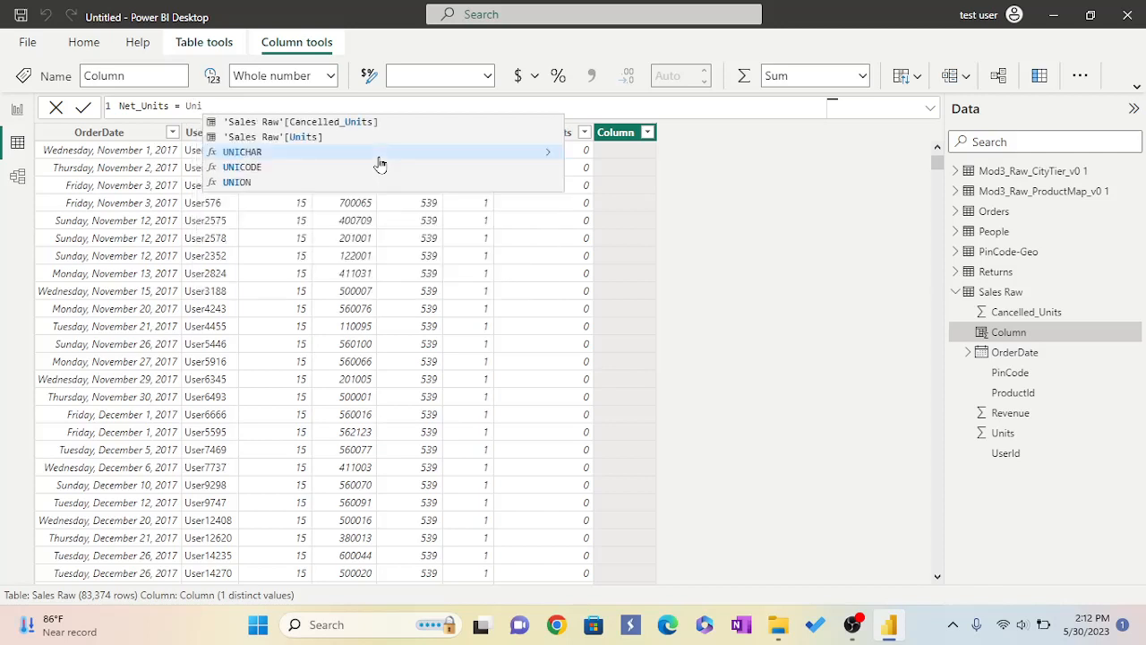
pyautogui.click(301, 139)
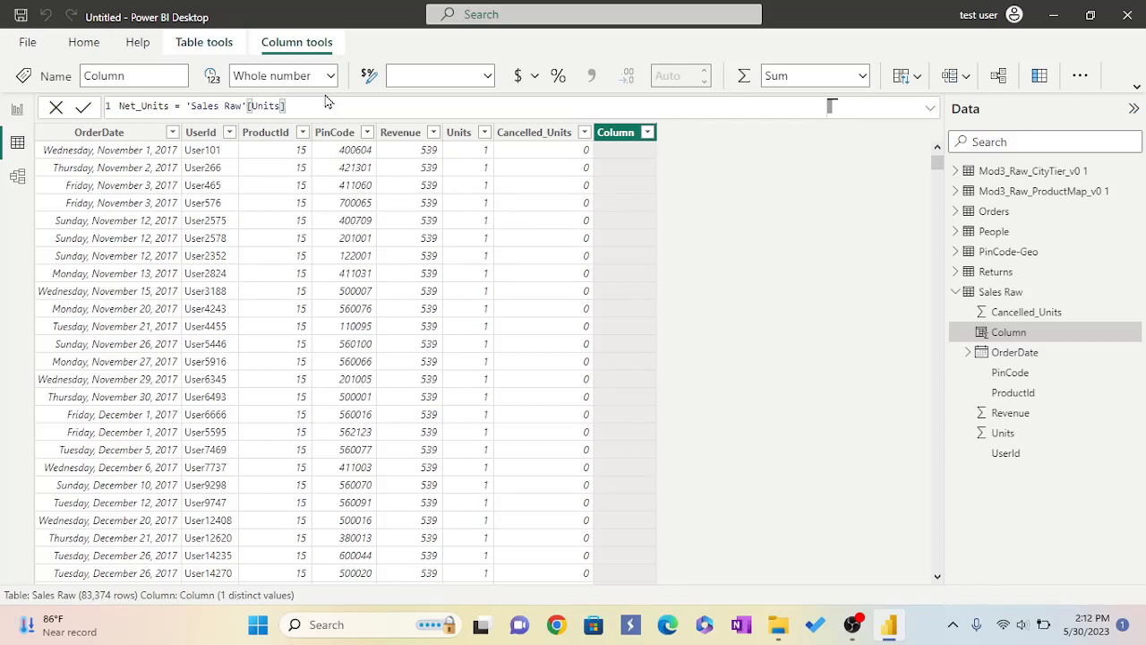
pyautogui.write('-Ca')
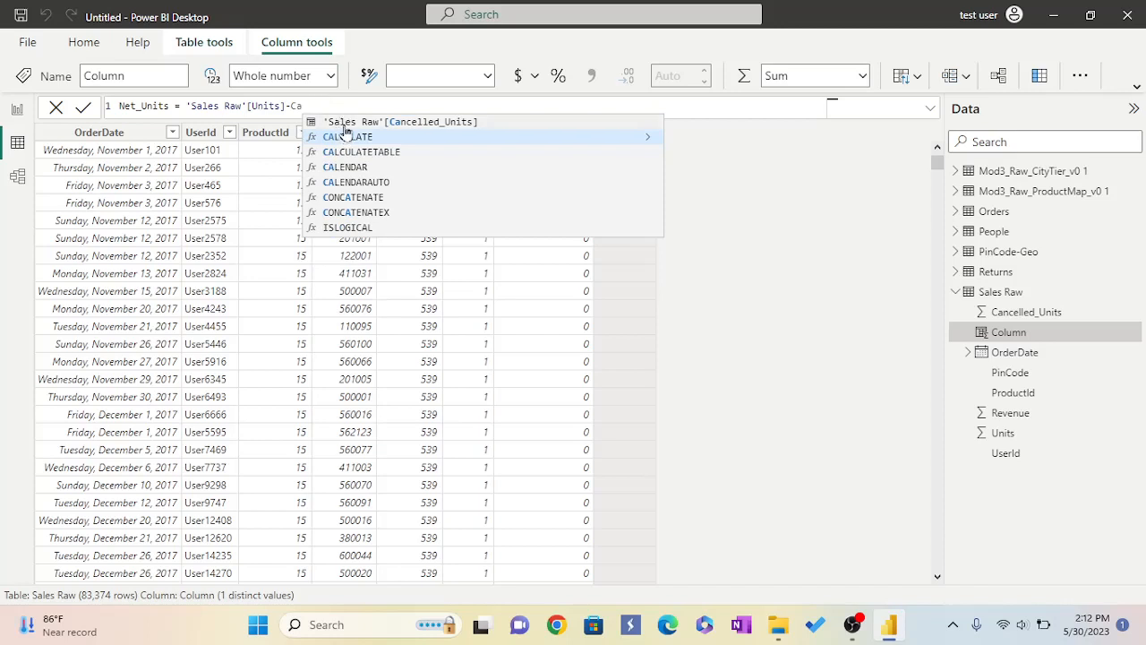
pyautogui.click(346, 125)
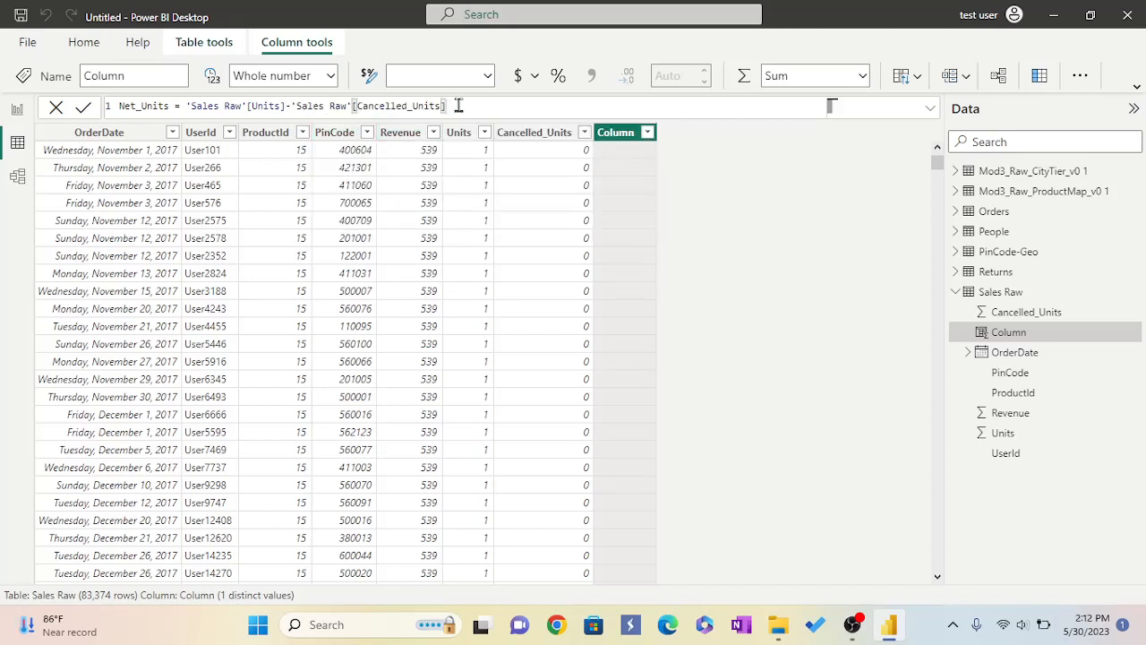
pyautogui.press('Return')
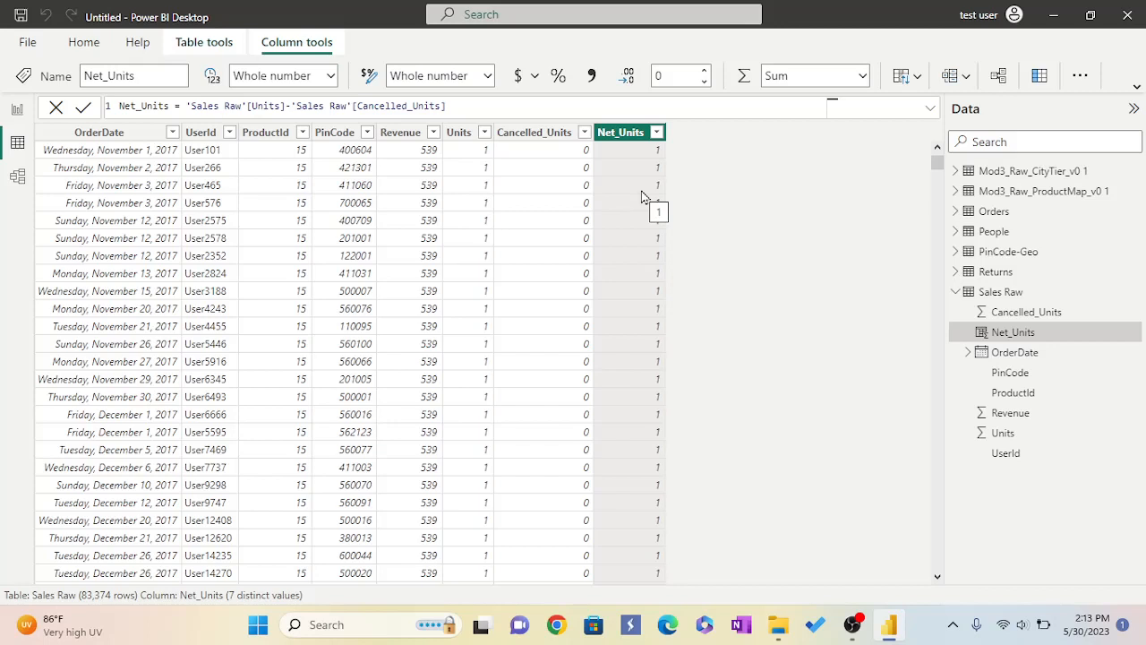
pyautogui.click(1030, 173)
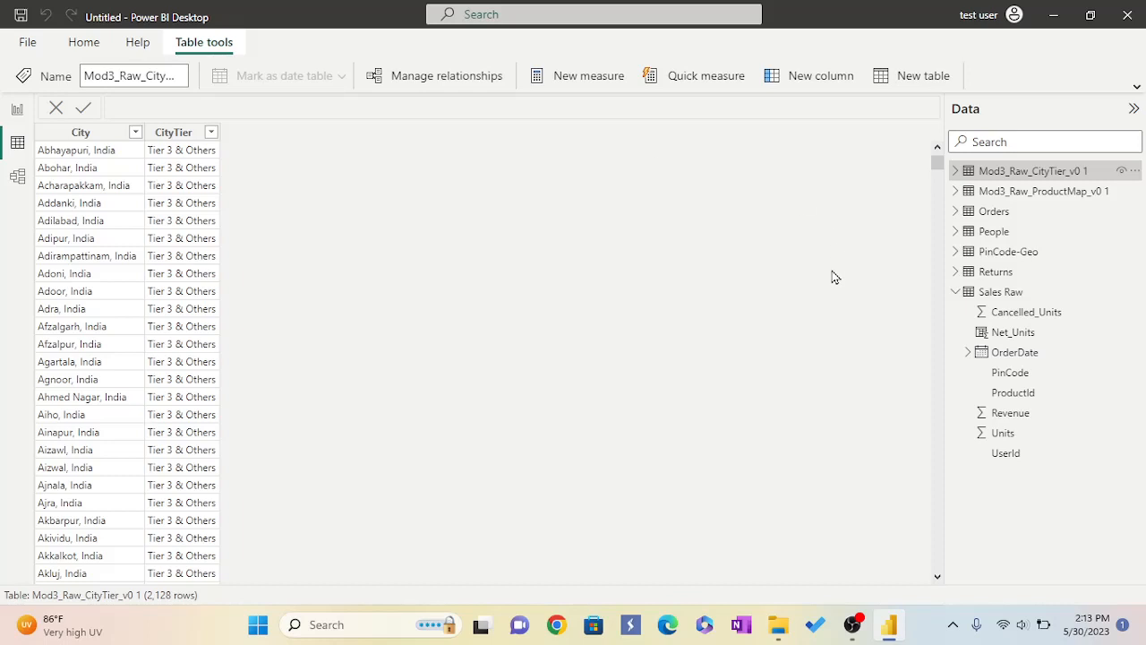
pyautogui.rightClick(968, 178)
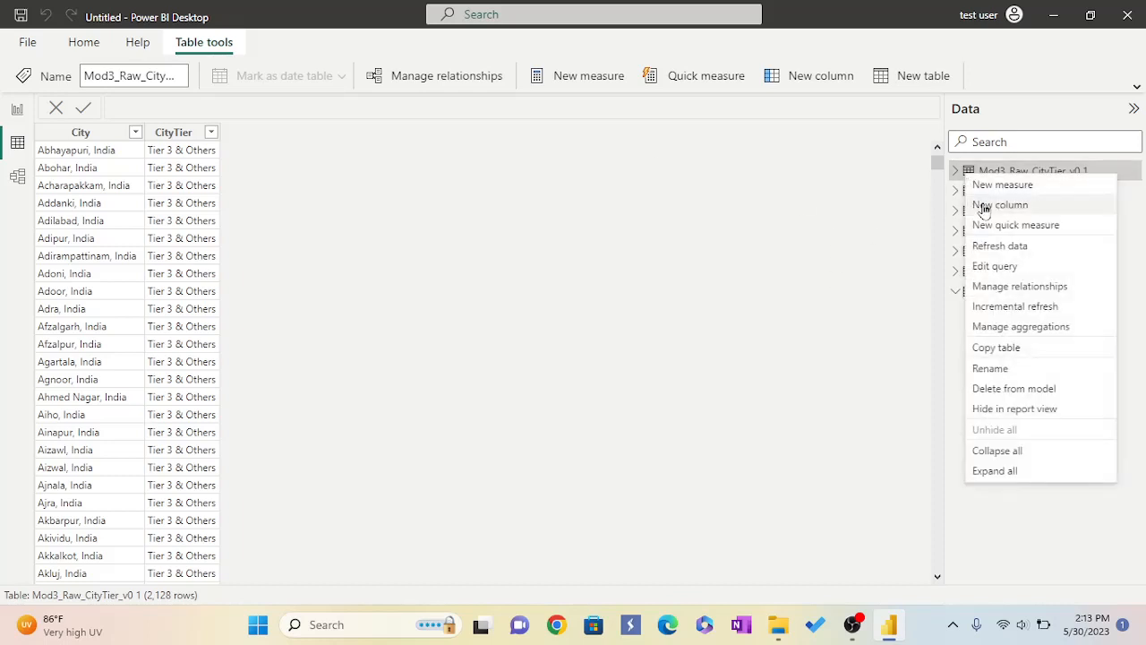
pyautogui.click(983, 206)
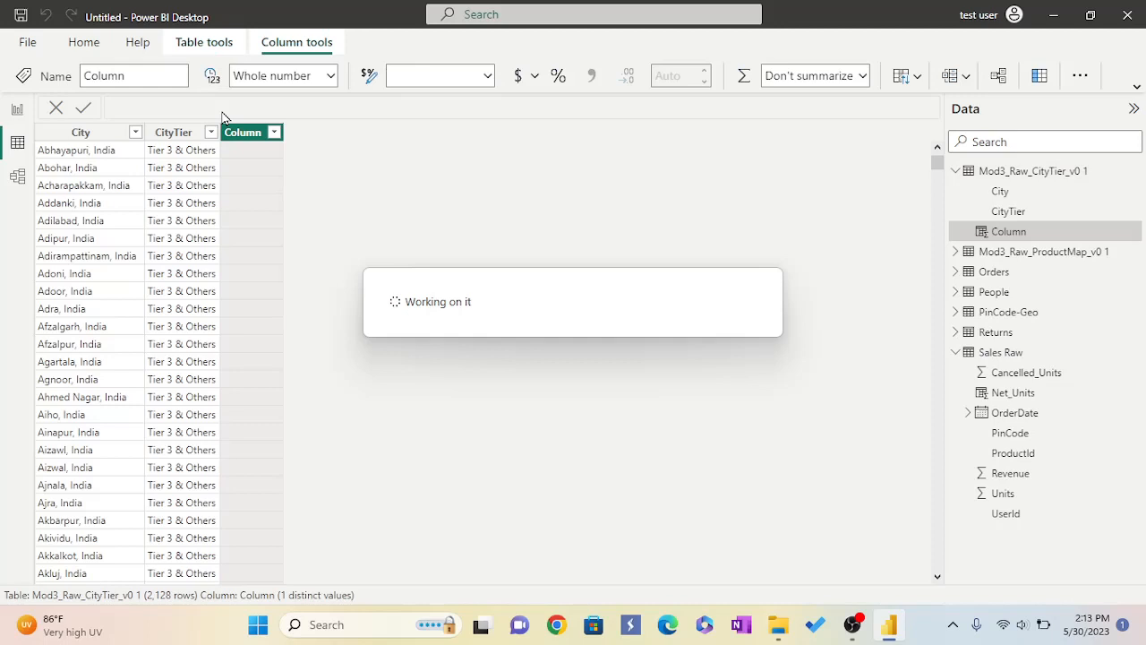
# - Rename the City column of Mod3_Raw_CityTier_v0 1 as Old_City and sort the table by it in ascending order
pyautogui.write('ity')
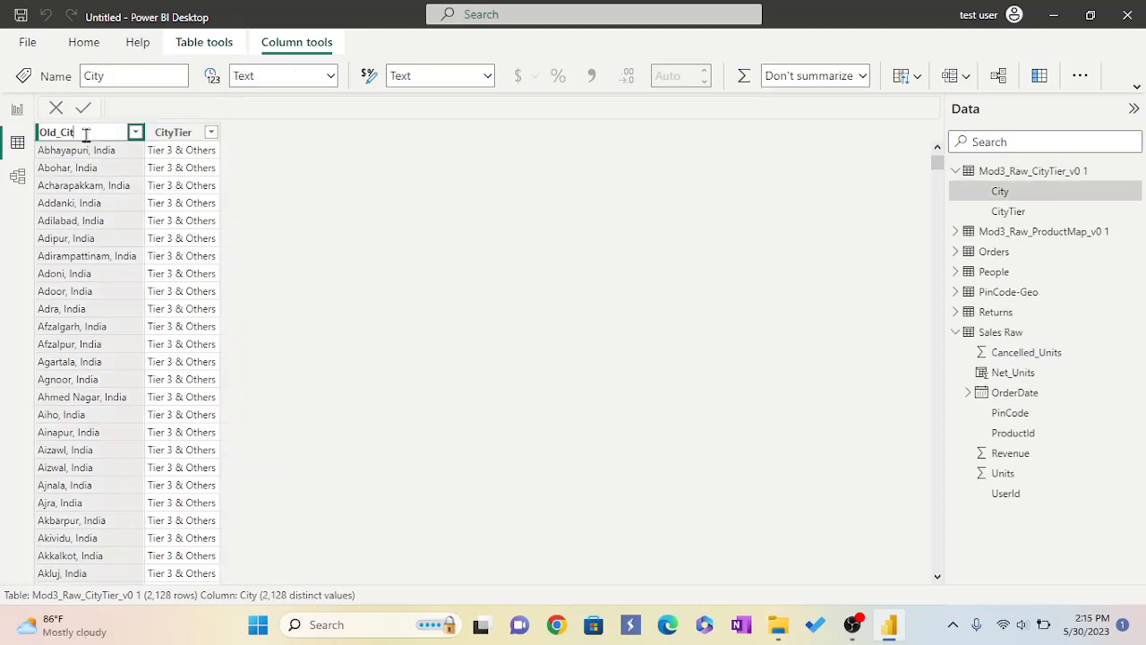
pyautogui.press('Return')
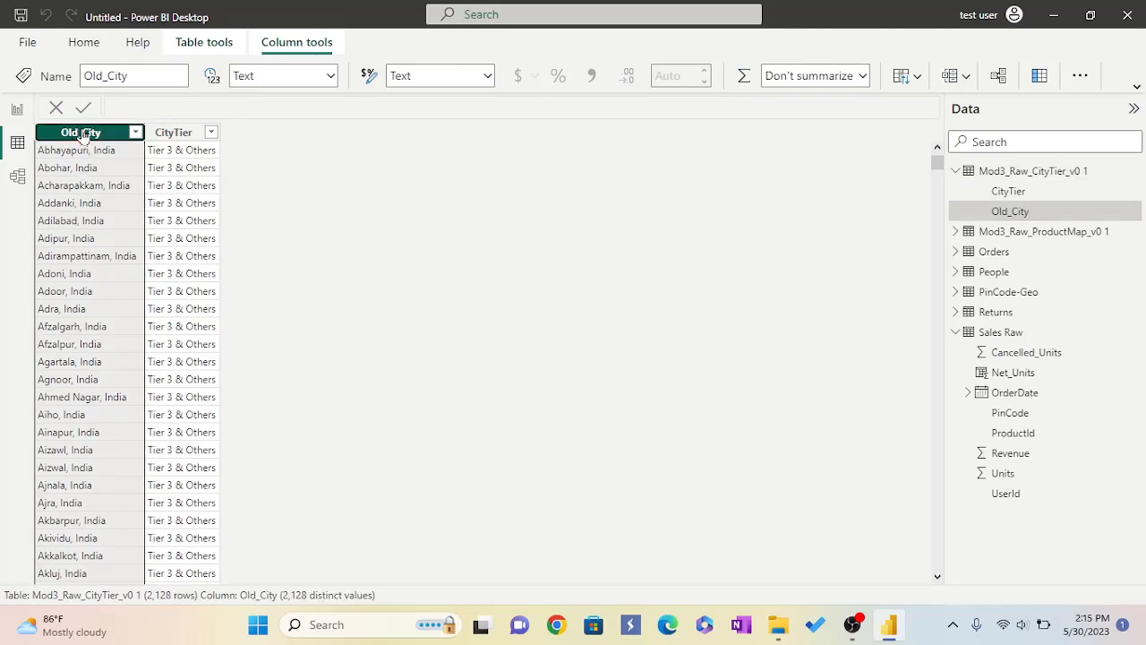
pyautogui.rightClick(82, 134)
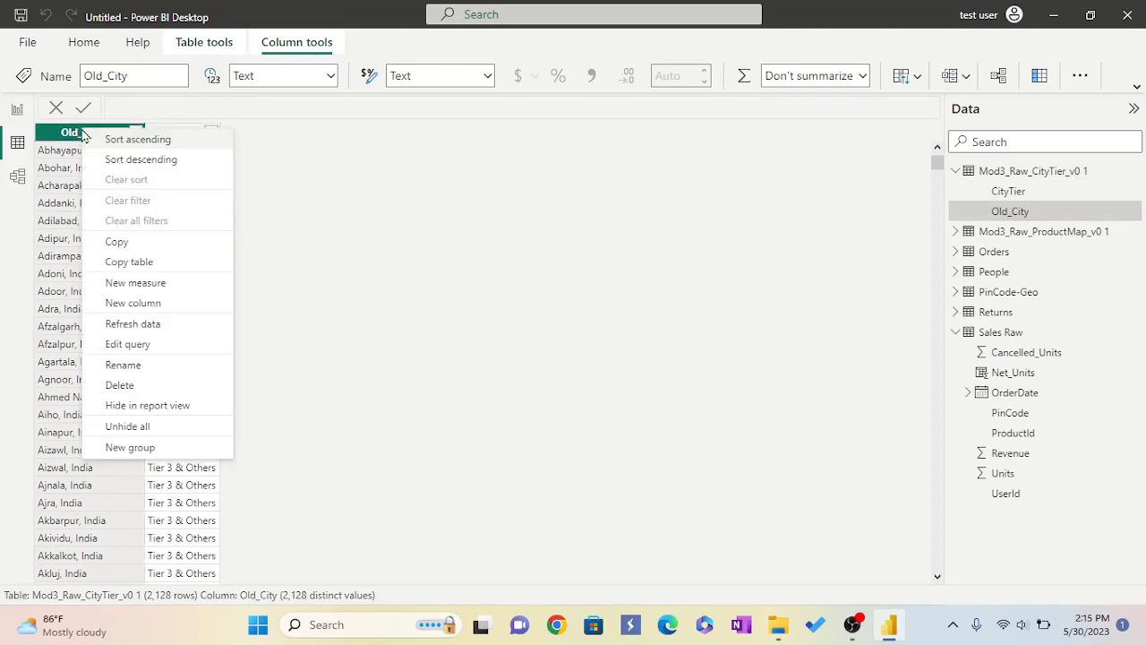
pyautogui.click(125, 142)
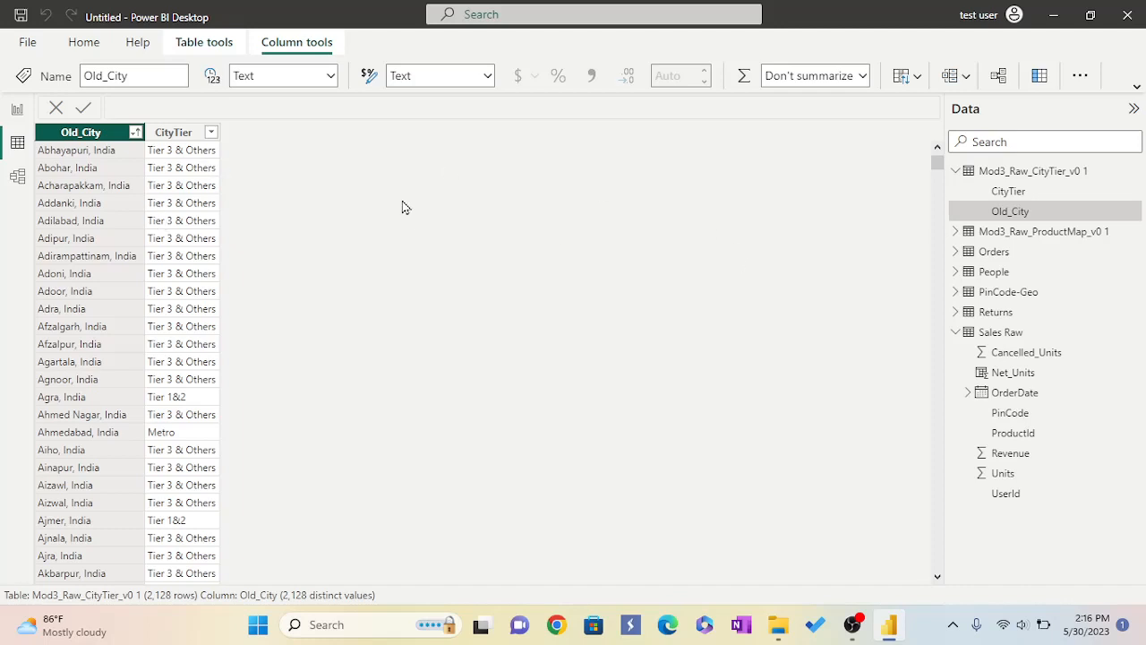
# - Add a calculated column named City to Mod3_Raw_CityTier_v0 1 and begin its formula with LEFT('Mod3_Raw_CityTier_v0 1'[Old_City], FIND(
pyautogui.rightClick(966, 174)
pyautogui.click(312, 291)
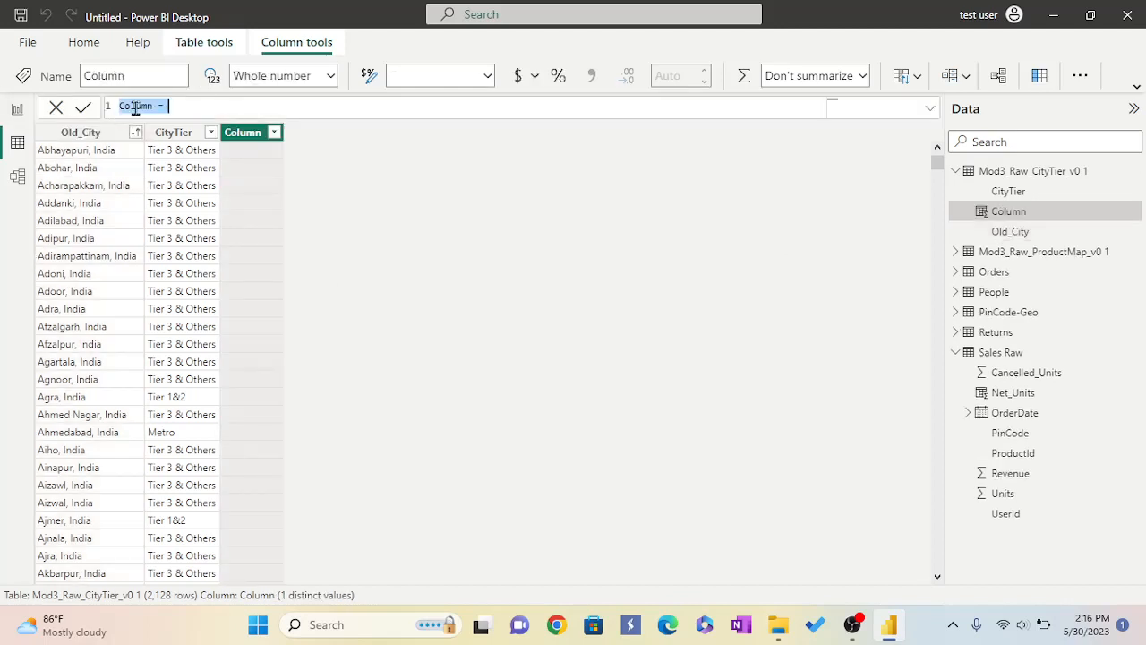
pyautogui.write('City = ')
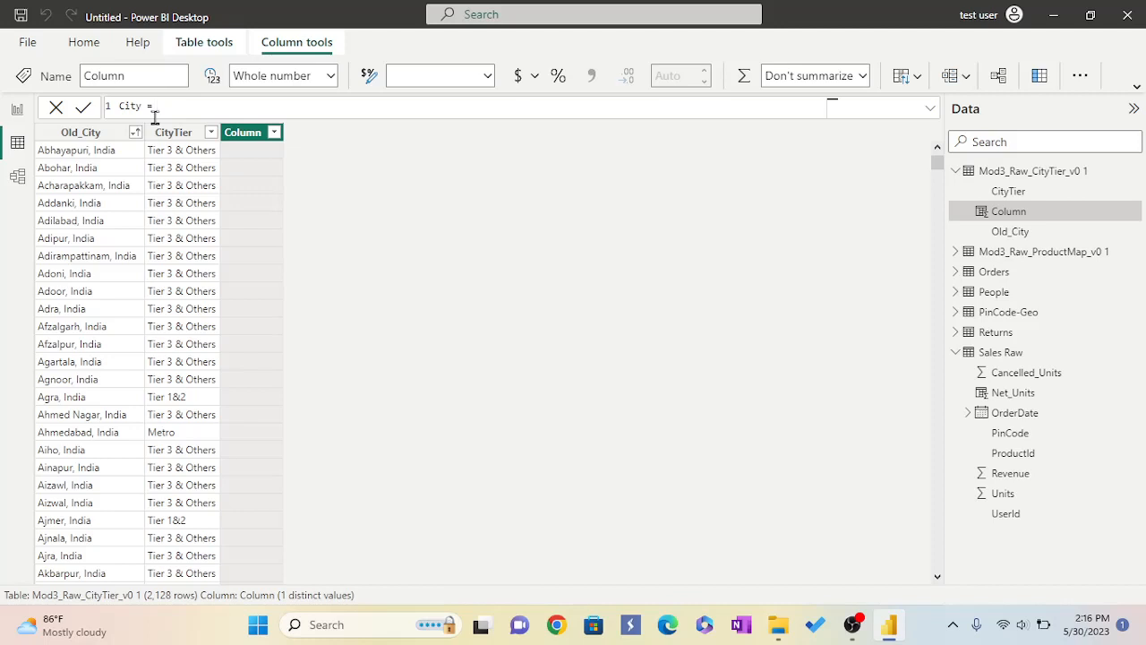
pyautogui.write('LEFT')
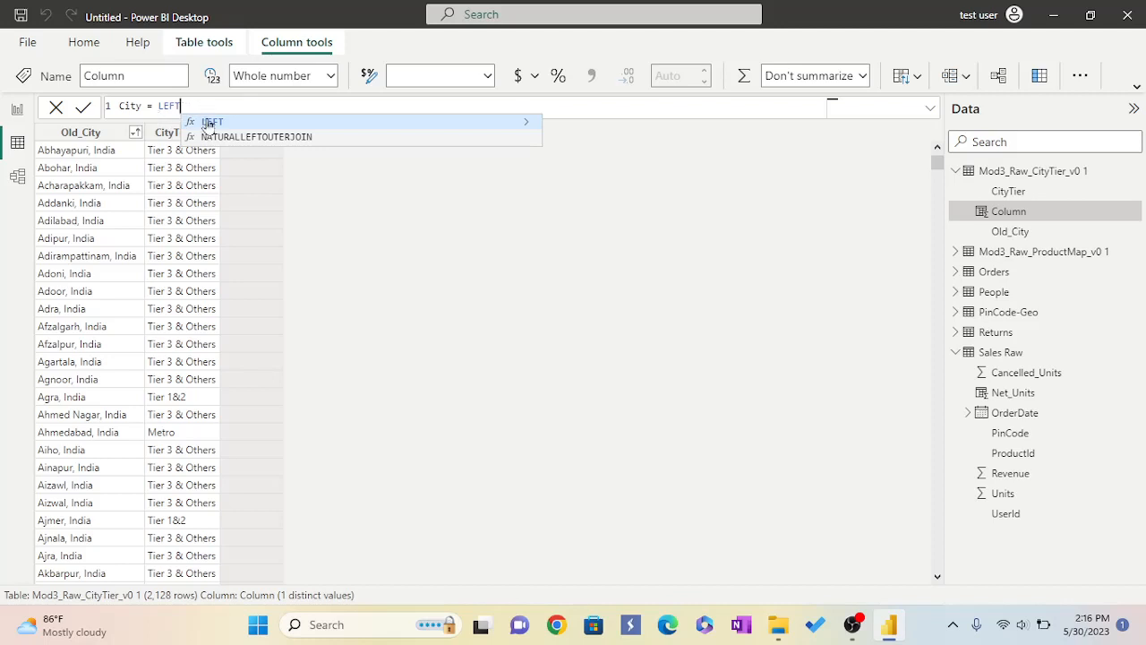
pyautogui.click(208, 124)
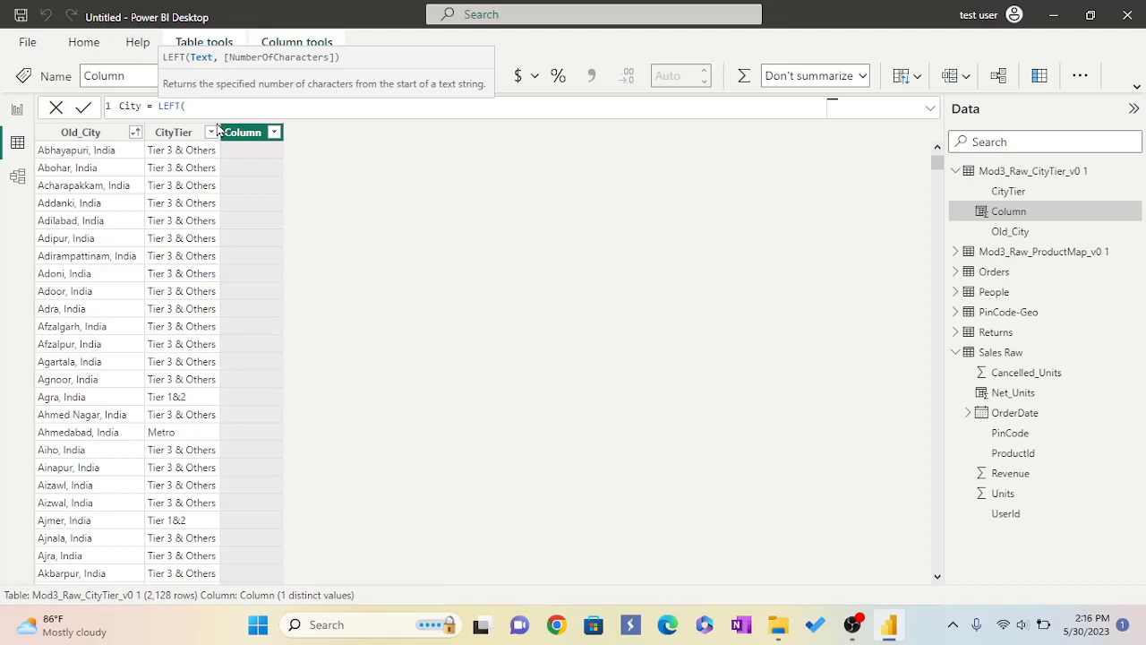
pyautogui.write('OLD')
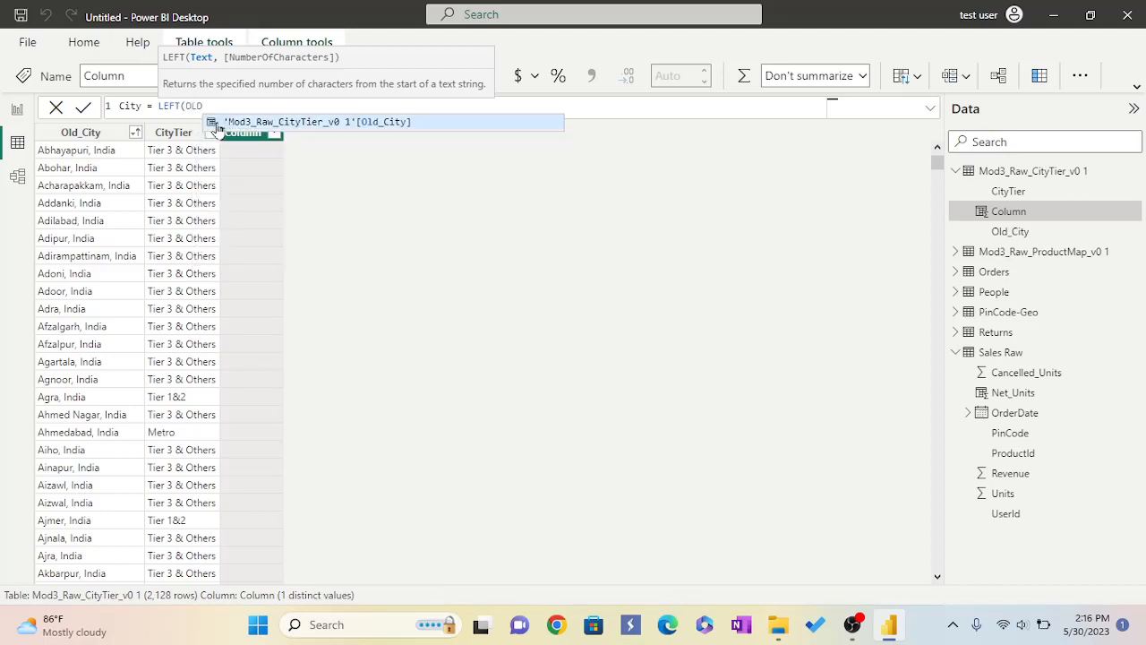
pyautogui.click(263, 120)
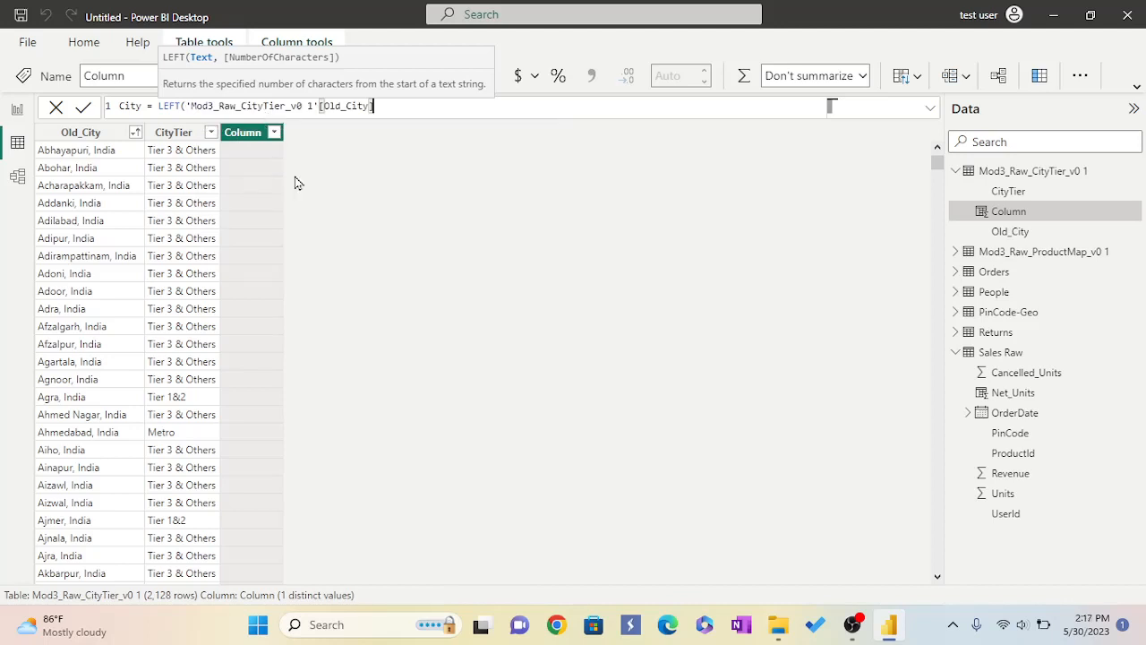
pyautogui.write(',')
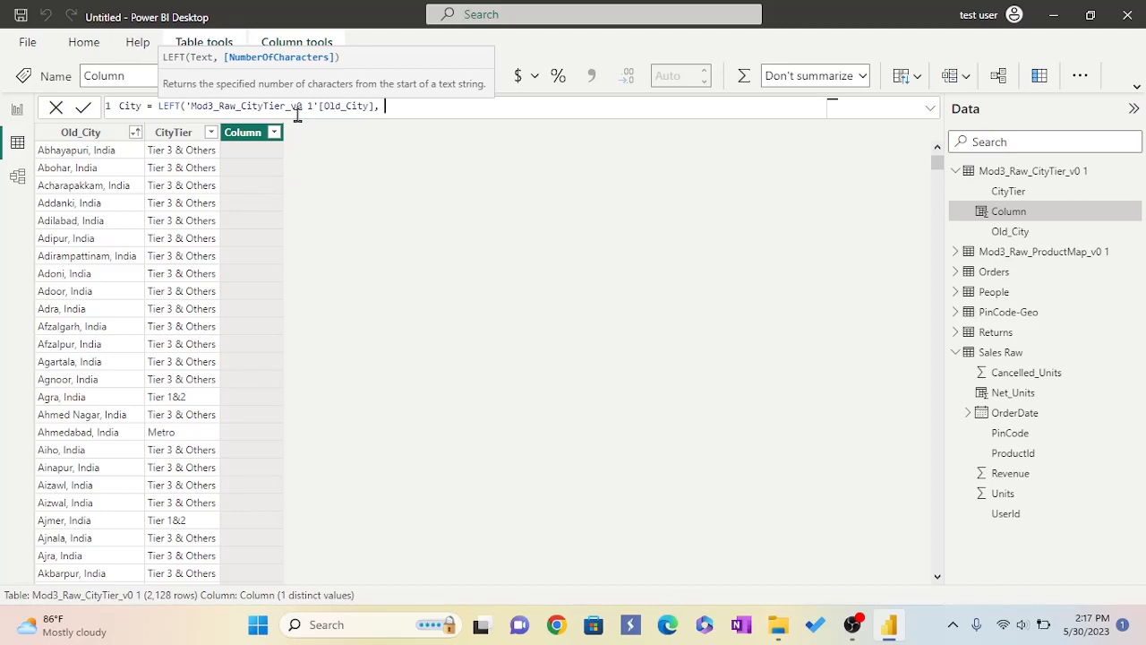
pyautogui.write(' FIND')
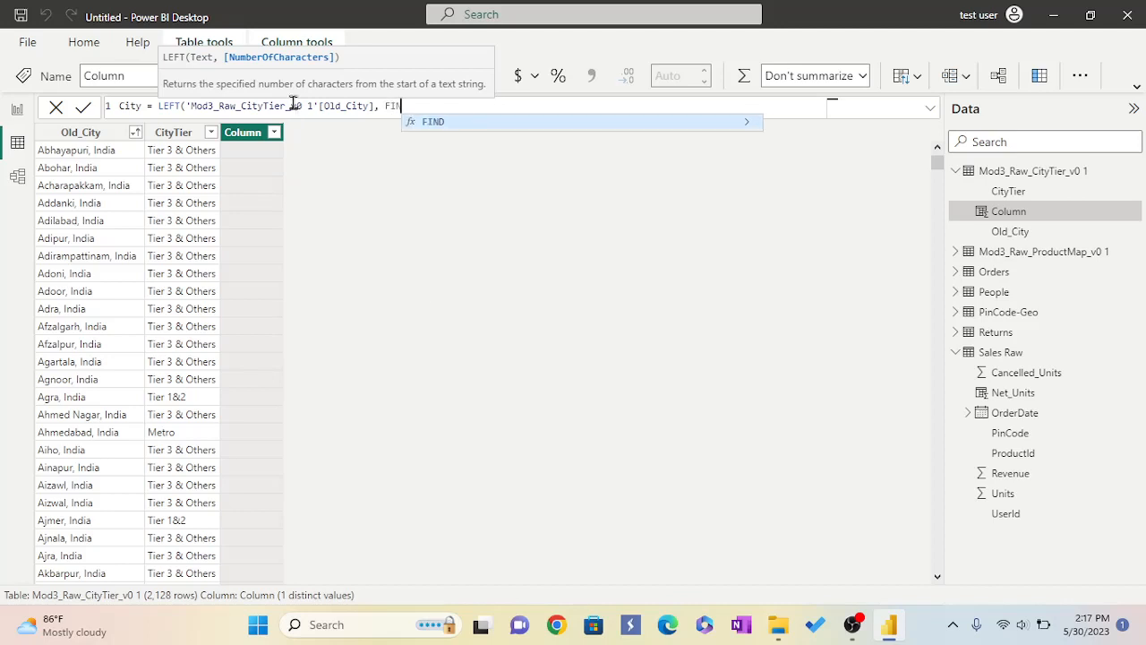
pyautogui.click(451, 126)
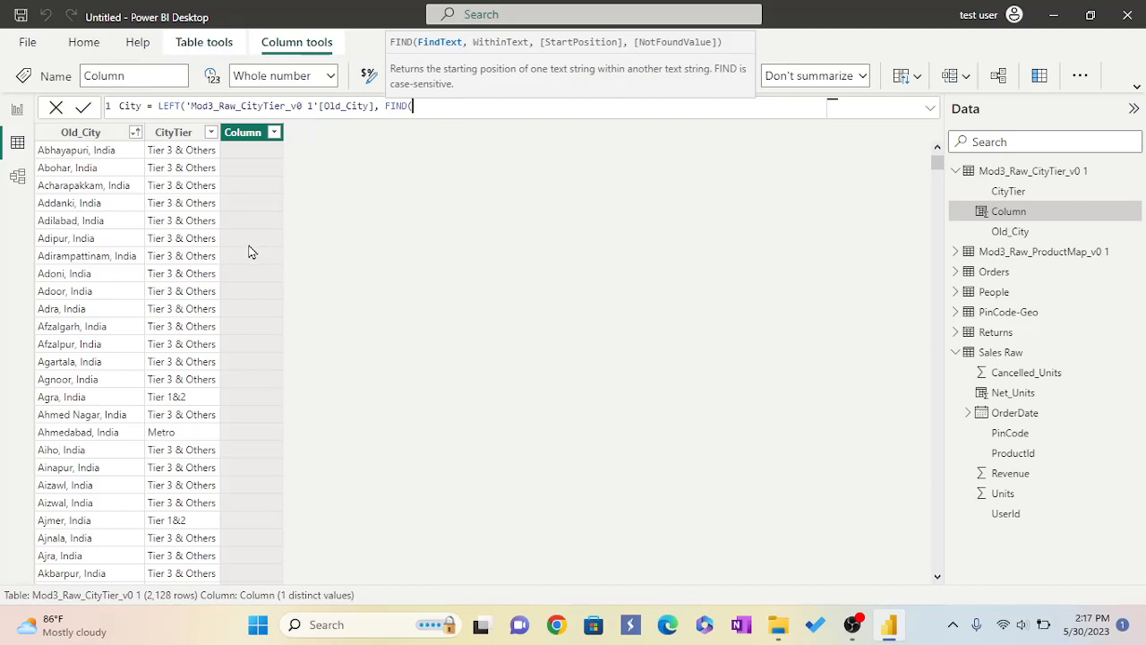
# - Try to complete the City formula with " , " as the search text within 'Mod3_Raw_CityTier_v0 1'[Old_City], subtracting 1 from the FIND result
pyautogui.write('" , \'')
pyautogui.press('BackSpace')
pyautogui.write('"')
pyautogui.write(', "')
pyautogui.press('BackSpace')
pyautogui.write('Old_cit')
pyautogui.press('BackSpace')
pyautogui.press('BackSpace')
pyautogui.press('BackSpace')
pyautogui.press('BackSpace')
pyautogui.press('BackSpace')
pyautogui.press('BackSpace')
pyautogui.press('BackSpace')
pyautogui.write('M')
pyautogui.press('BackSpace')
pyautogui.press('BackSpace')
pyautogui.press('BackSpace')
pyautogui.write("'")
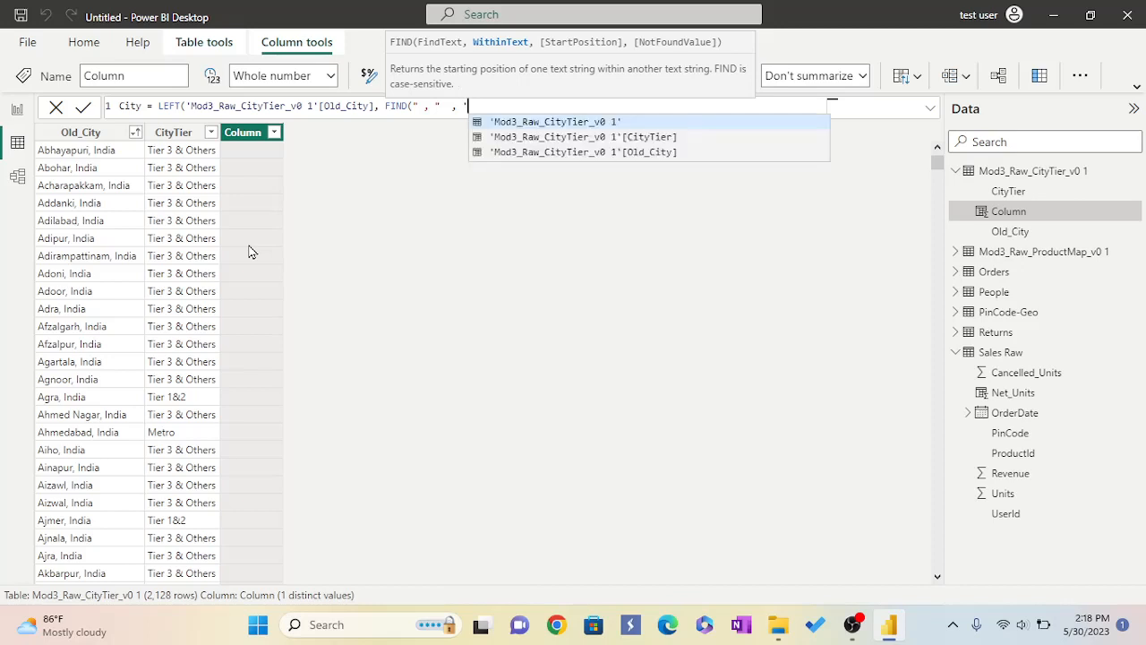
pyautogui.click(530, 123)
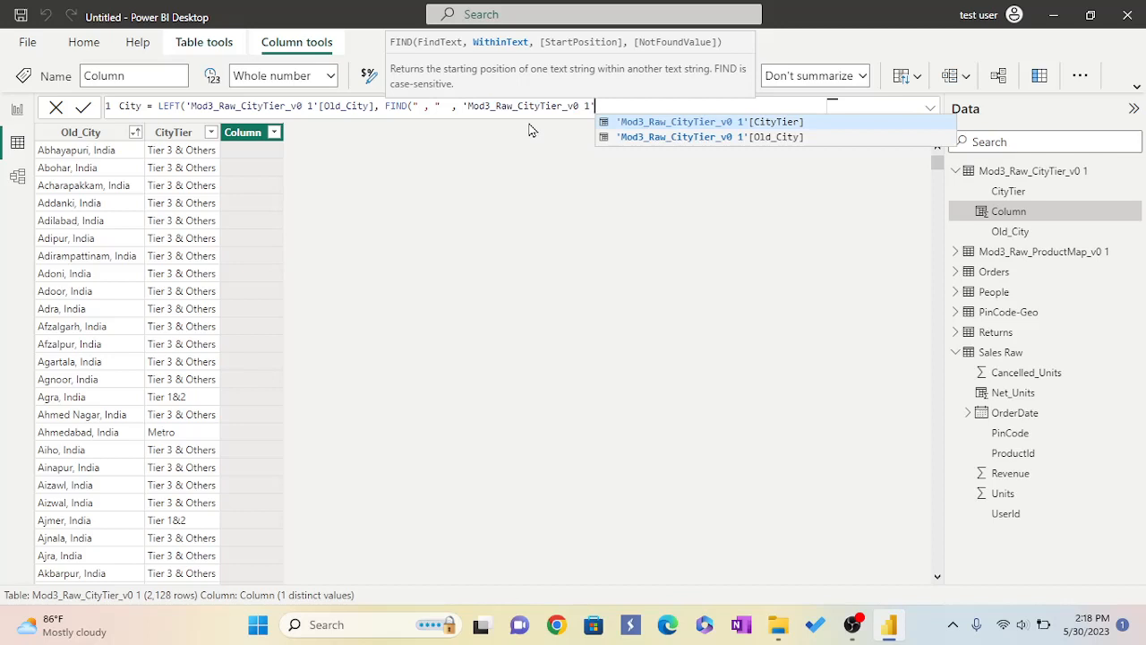
pyautogui.click(654, 136)
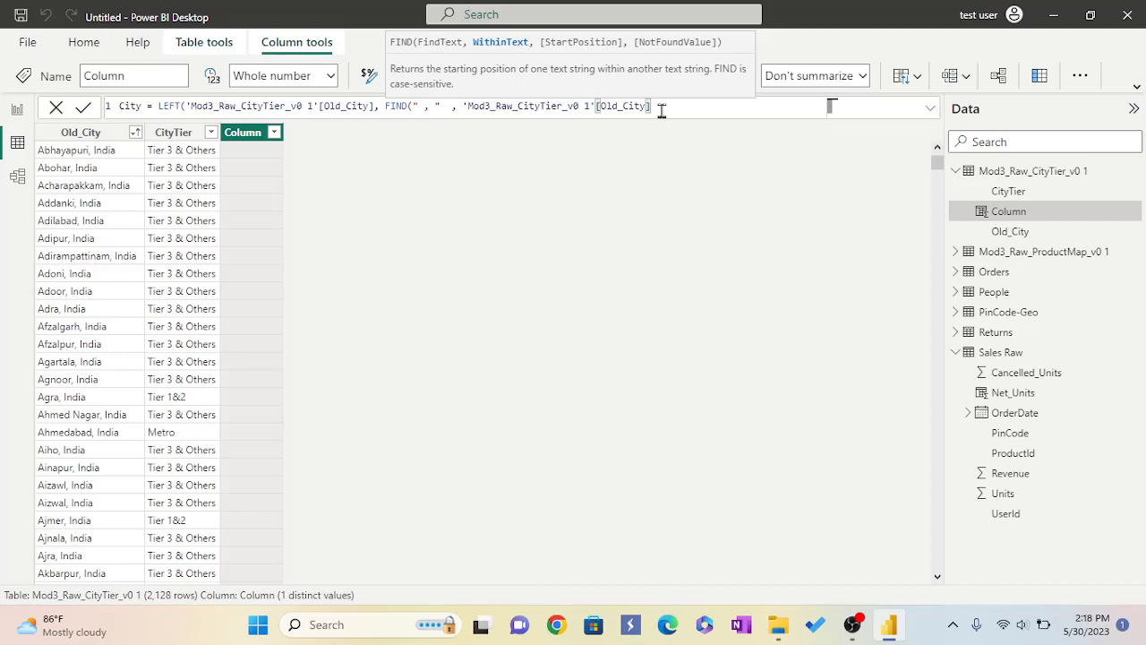
pyautogui.write(')-1')
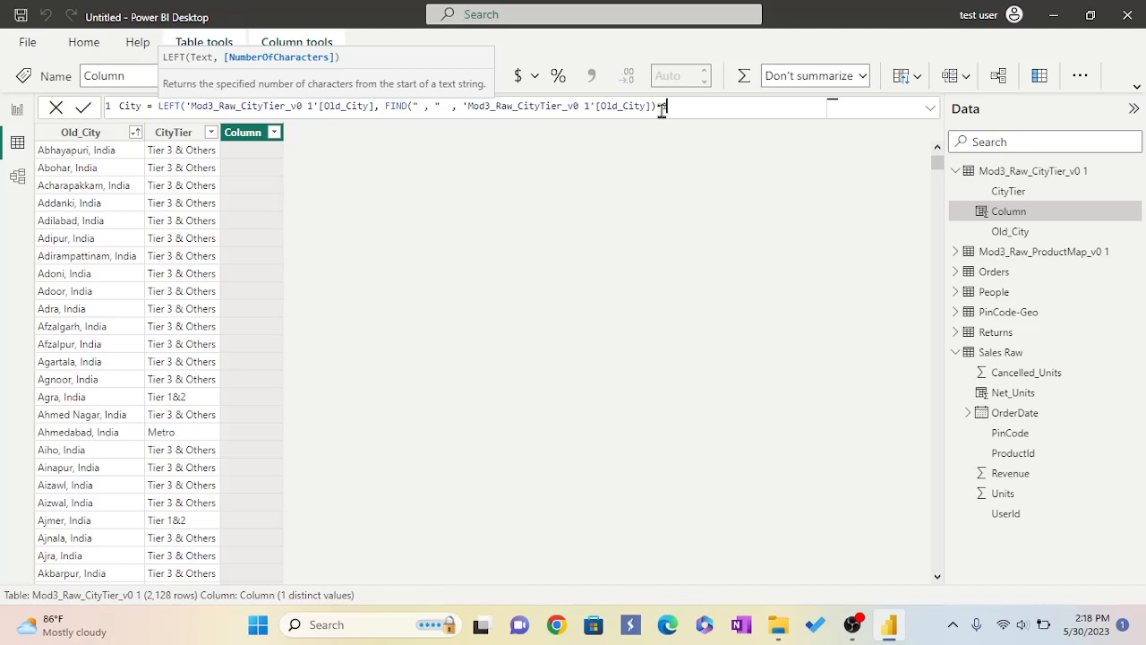
pyautogui.press('Return')
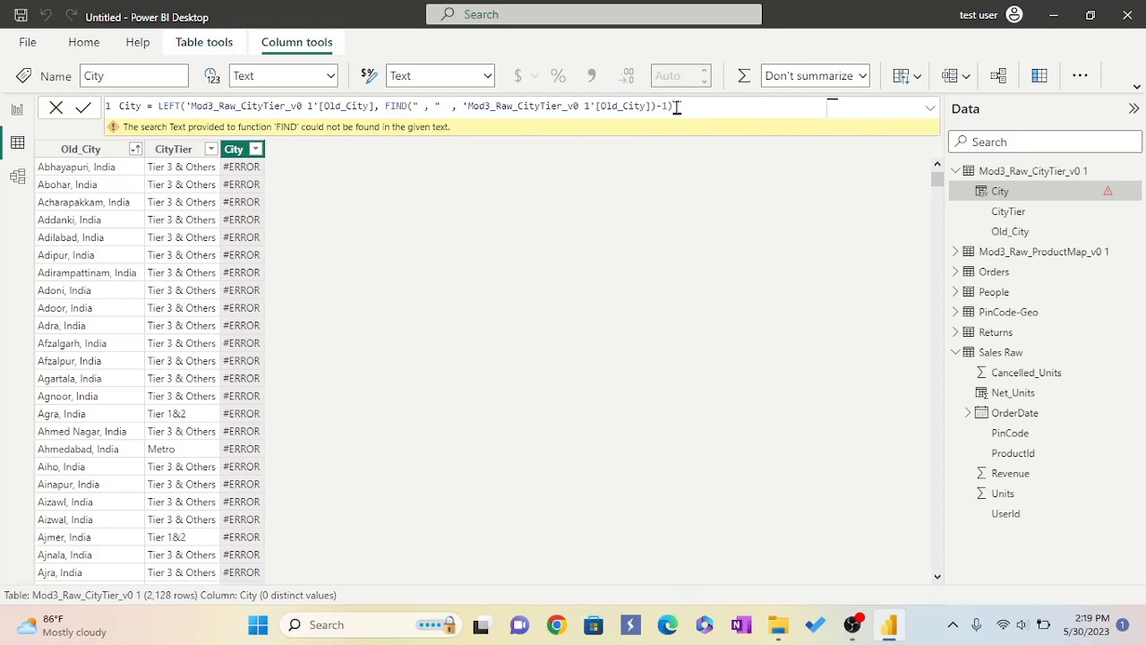
# - Correct the end of the City formula to FIND("," , 'Mod3_Raw_CityTier_v0 1'[Old_City])-1) and apply it
pyautogui.press('BackSpace')
pyautogui.press('BackSpace')
pyautogui.press('BackSpace')
pyautogui.press('BackSpace')
pyautogui.press('BackSpace')
pyautogui.press('BackSpace')
pyautogui.press('BackSpace')
pyautogui.press('BackSpace')
pyautogui.press('BackSpace')
pyautogui.press('BackSpace')
pyautogui.press('BackSpace')
pyautogui.press('BackSpace')
pyautogui.press('BackSpace')
pyautogui.press('BackSpace')
pyautogui.press('BackSpace')
pyautogui.press('BackSpace')
pyautogui.press('BackSpace')
pyautogui.press('BackSpace')
pyautogui.press('BackSpace')
pyautogui.press('BackSpace')
pyautogui.press('BackSpace')
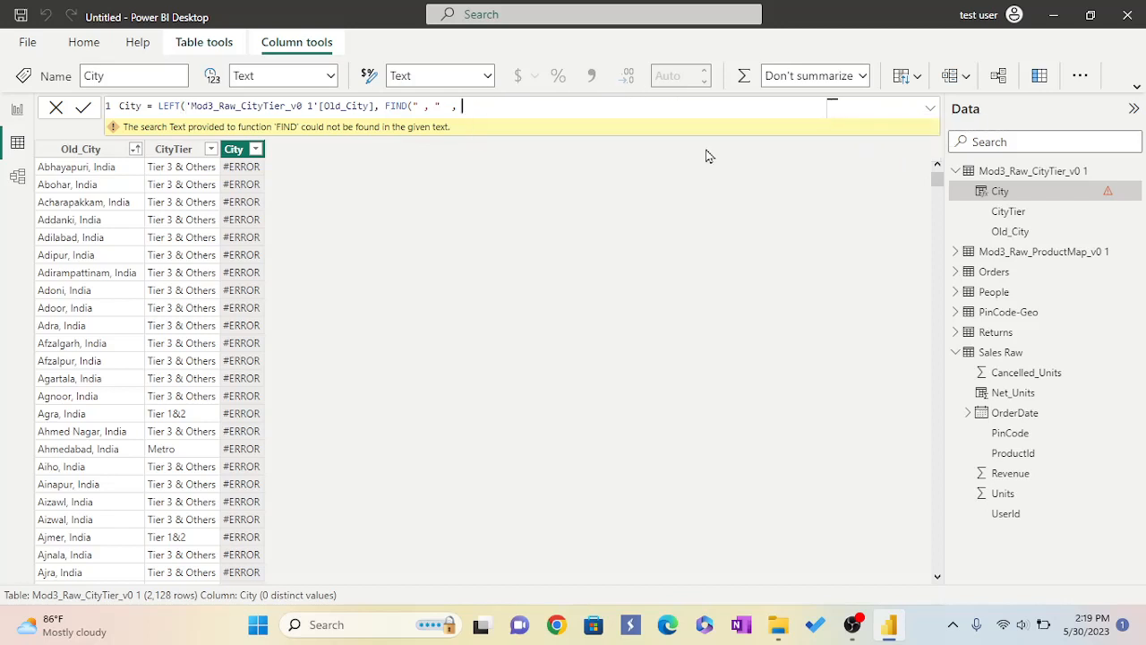
pyautogui.press('BackSpace')
pyautogui.press('BackSpace')
pyautogui.press('BackSpace')
pyautogui.press('BackSpace')
pyautogui.press('BackSpace')
pyautogui.press('BackSpace')
pyautogui.press('BackSpace')
pyautogui.press('BackSpace')
pyautogui.write(',')
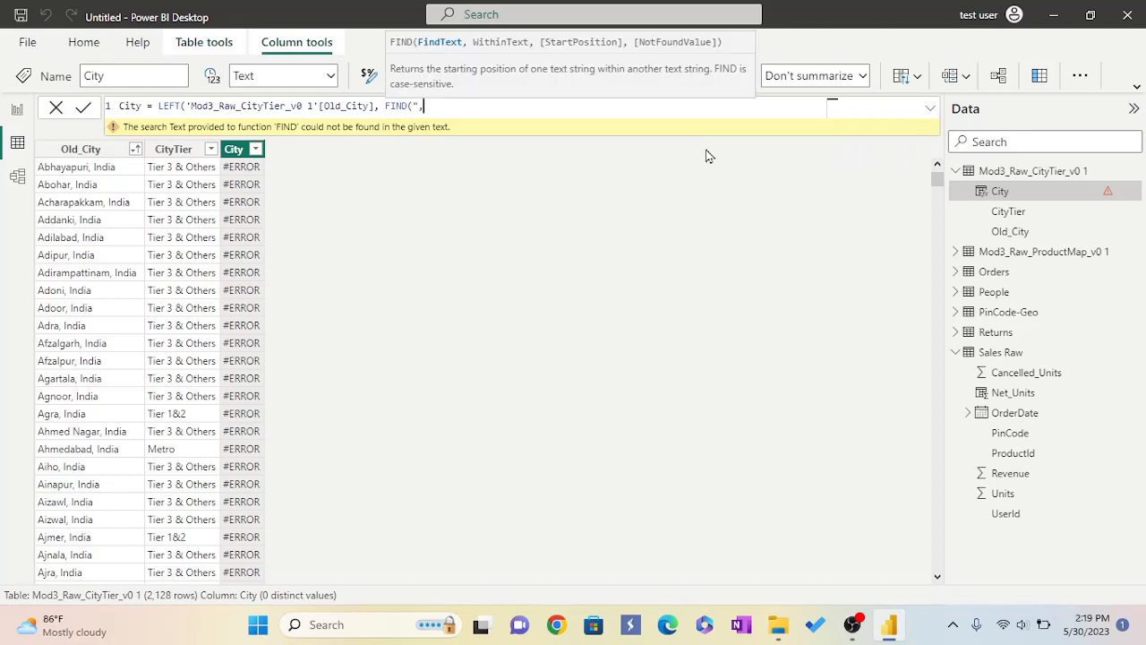
pyautogui.write('" , \'')
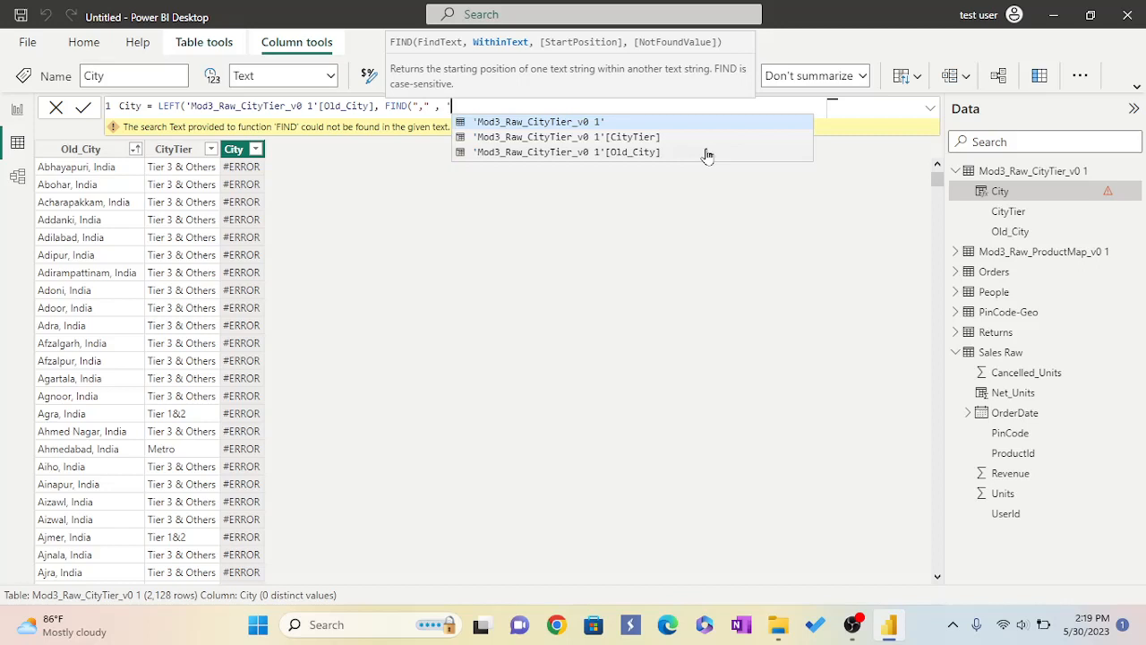
pyautogui.click(636, 158)
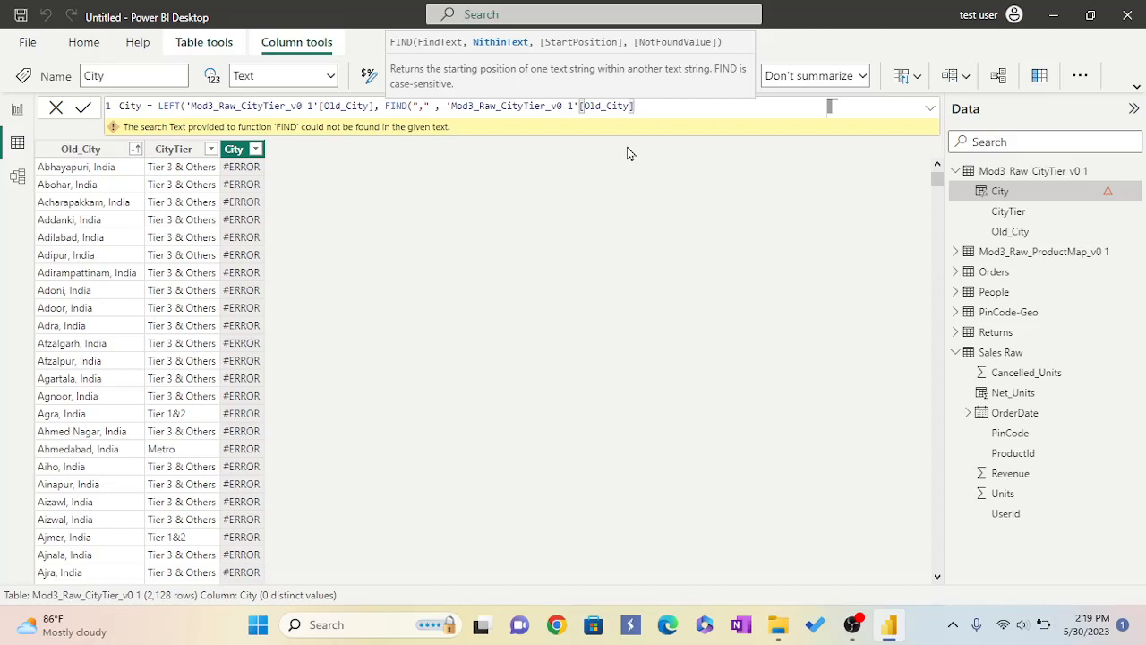
pyautogui.write(')-1')
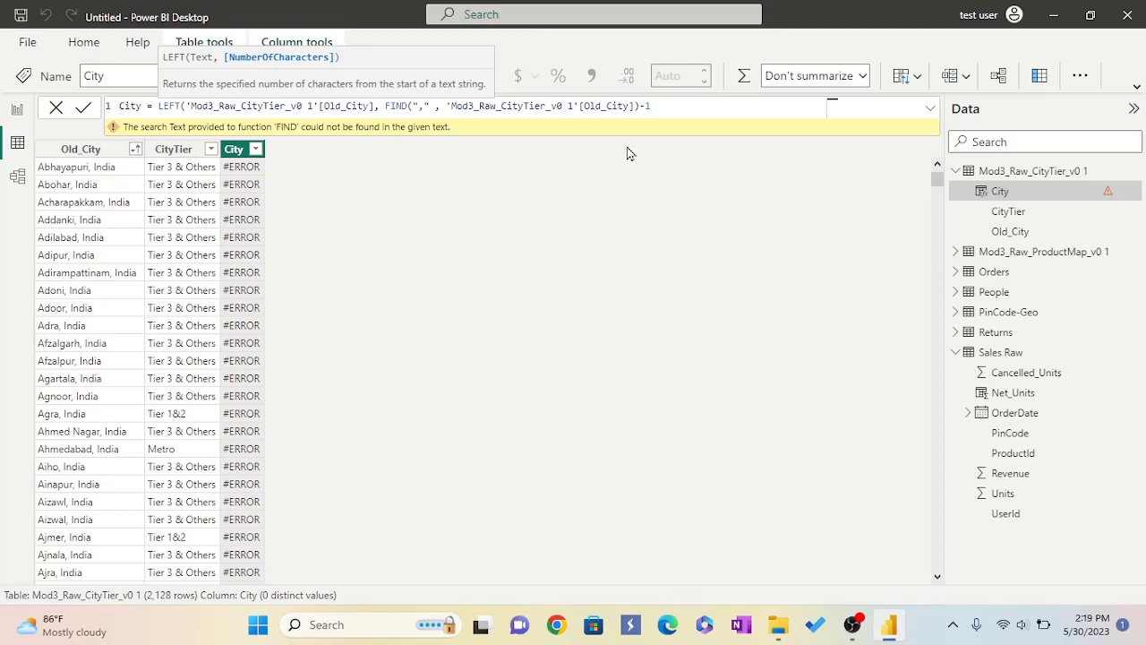
pyautogui.write(')')
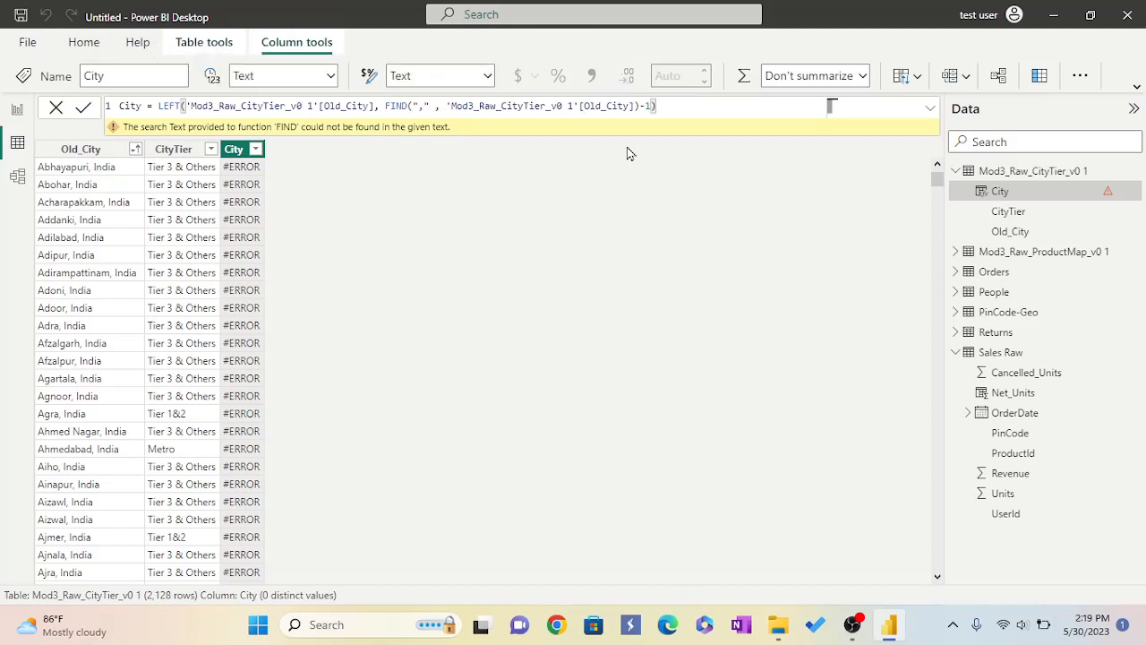
pyautogui.press('Return')
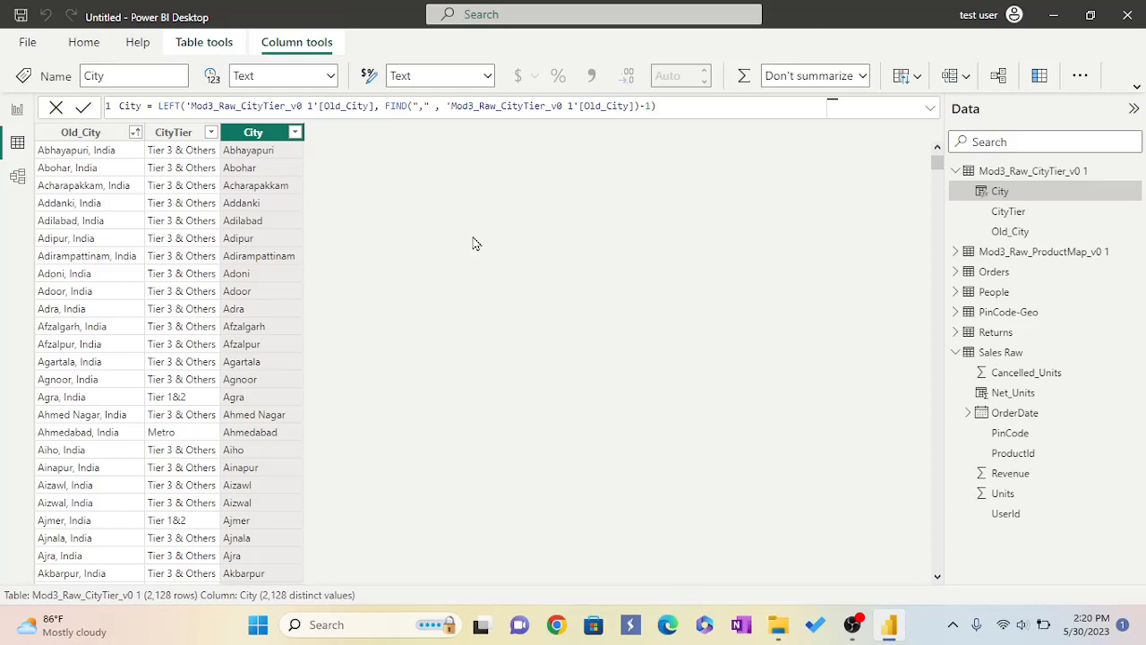
# - Show the rows of the PinCode-Geo table and rename its City column as City_Old
pyautogui.click(984, 313)
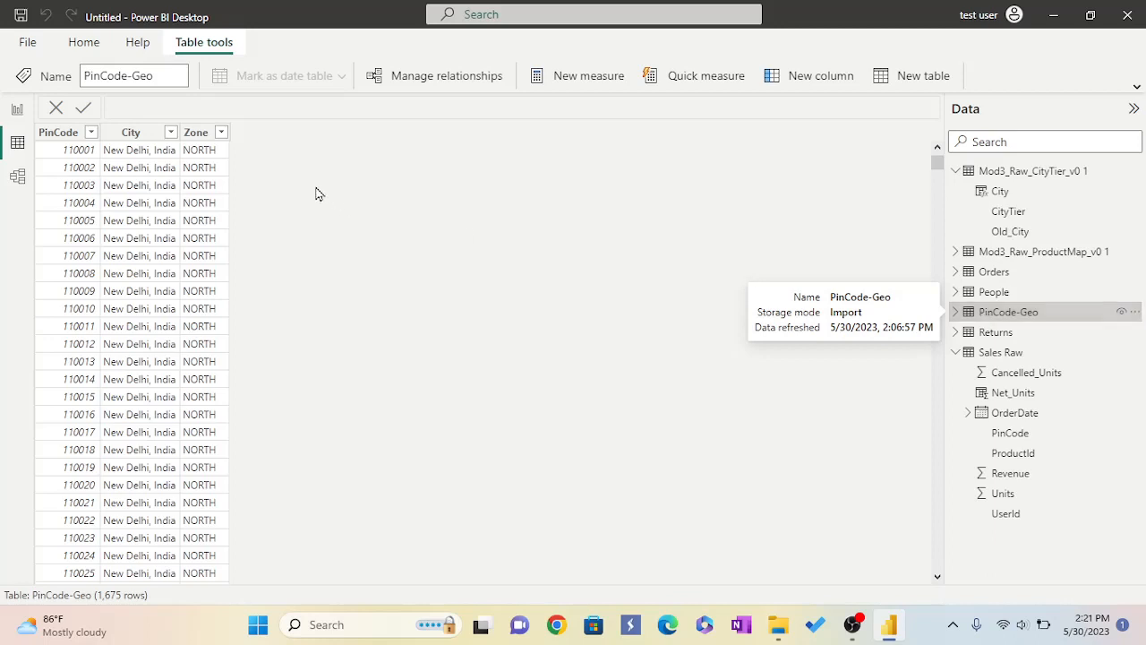
pyautogui.click(134, 132)
pyautogui.doubleClick(138, 134)
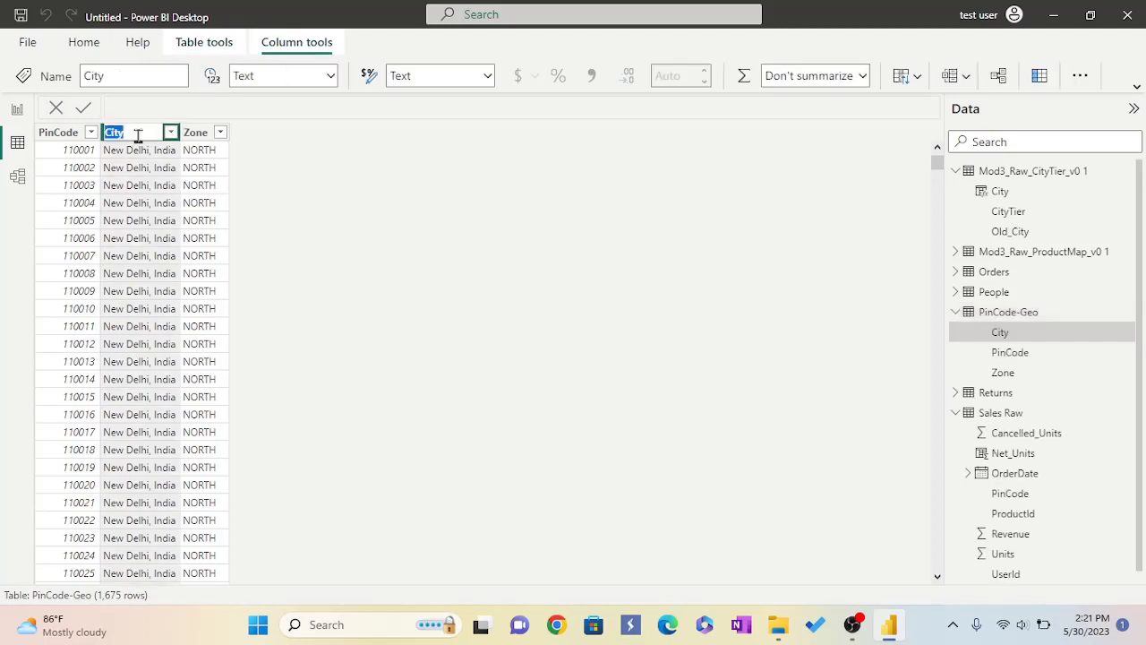
pyautogui.press('BackSpace')
pyautogui.write('City')
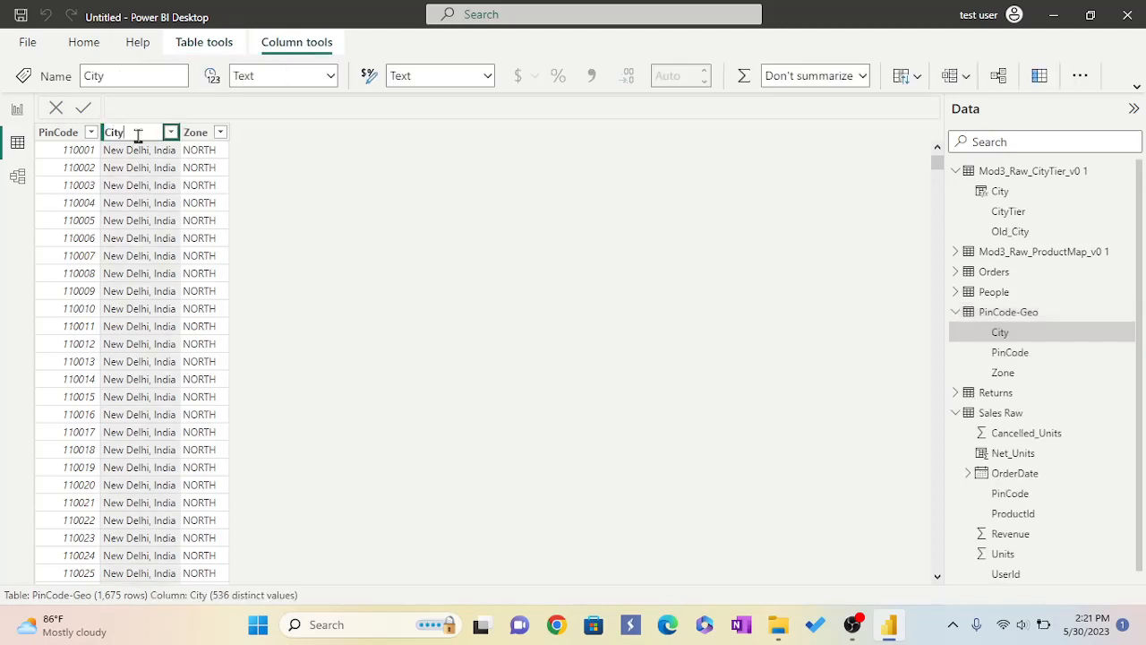
pyautogui.write('_Old')
pyautogui.press('Return')
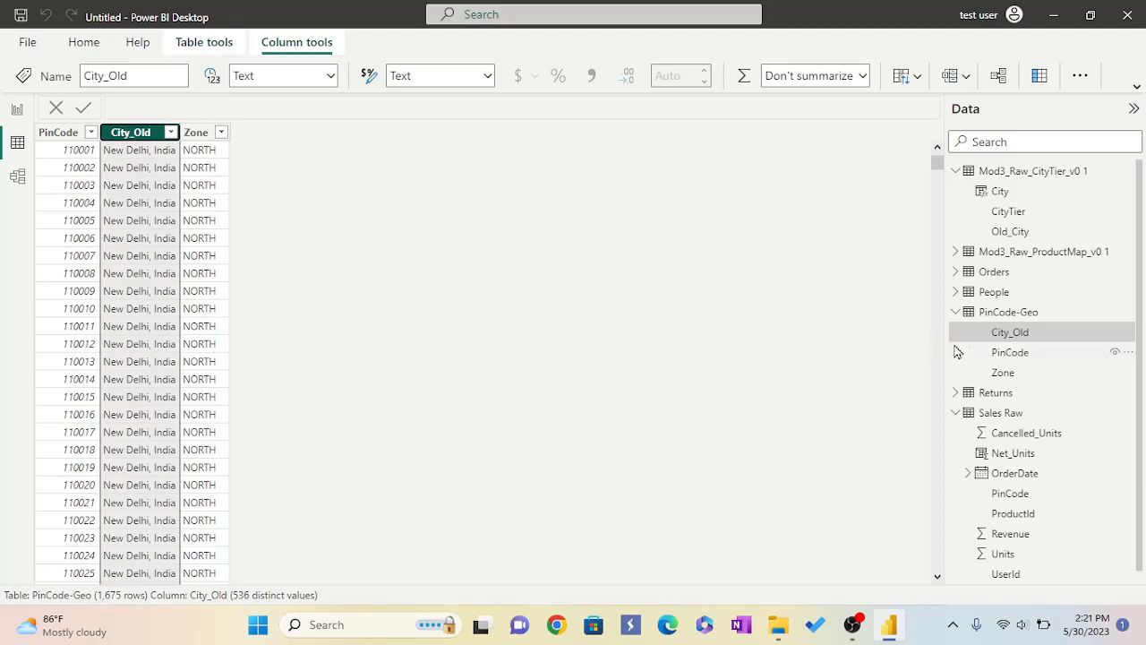
# - Add a calculated column named City to the PinCode-Geo table and begin its formula with LEFT('PinCode-Geo'[City_Old]
pyautogui.rightClick(974, 319)
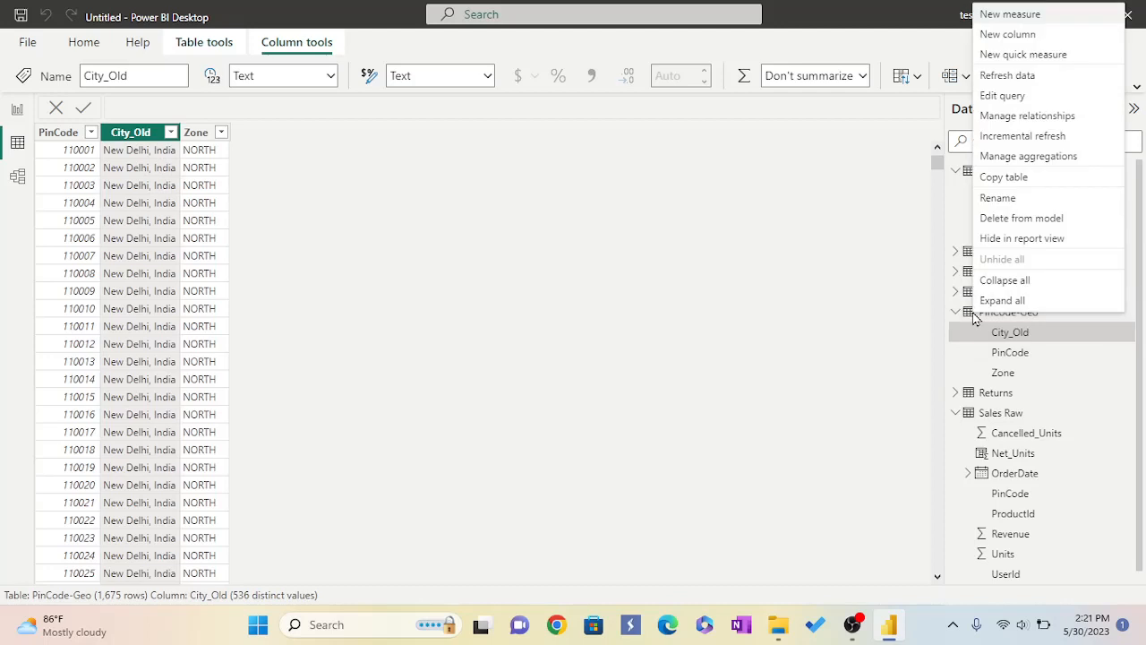
pyautogui.click(1017, 36)
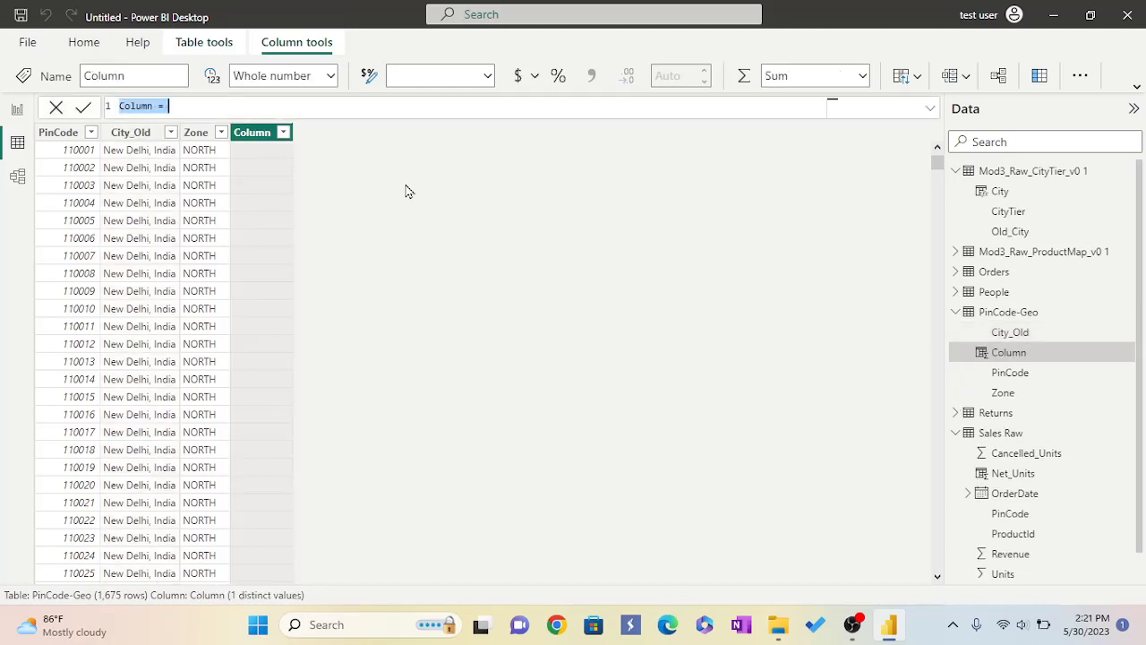
pyautogui.write('City ')
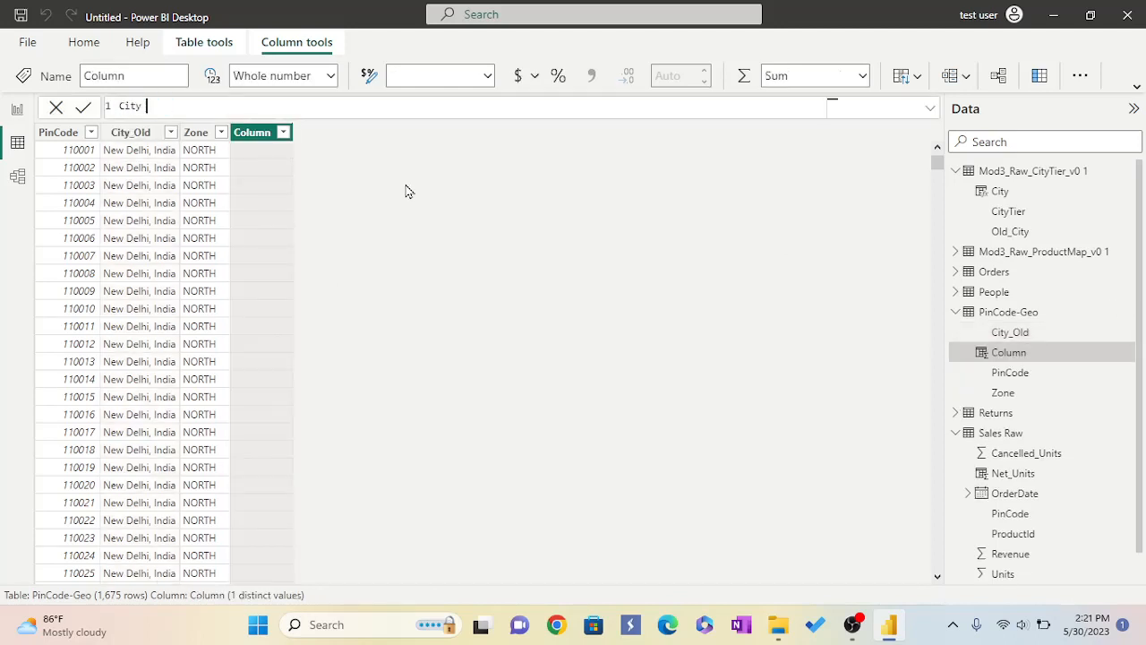
pyautogui.write('= L')
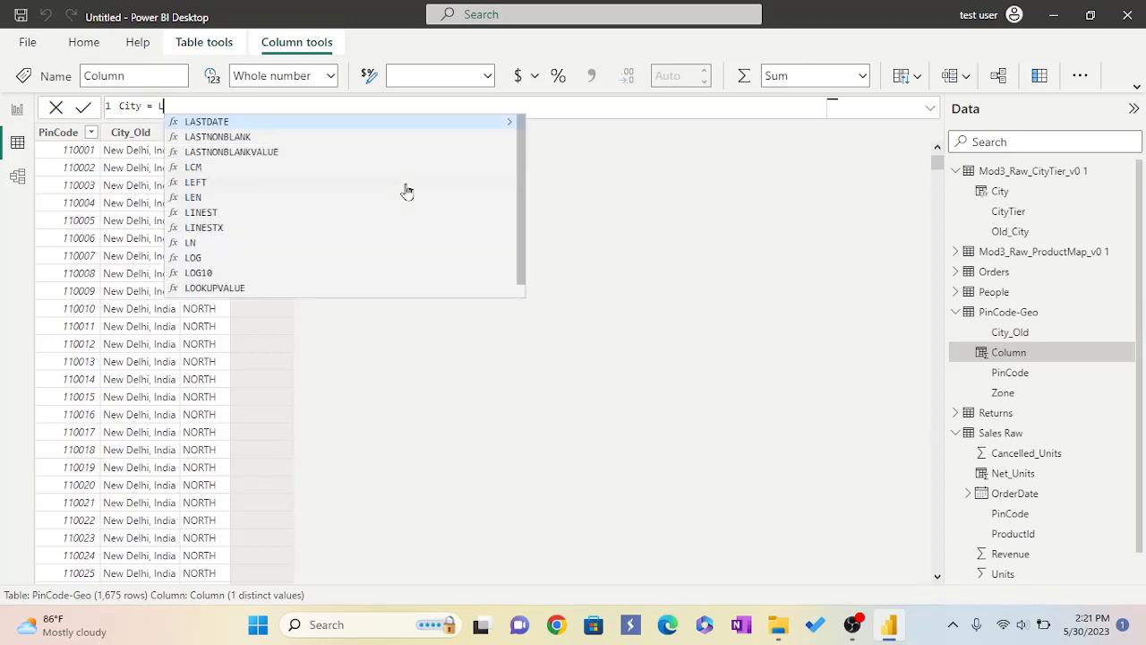
pyautogui.write('EFT')
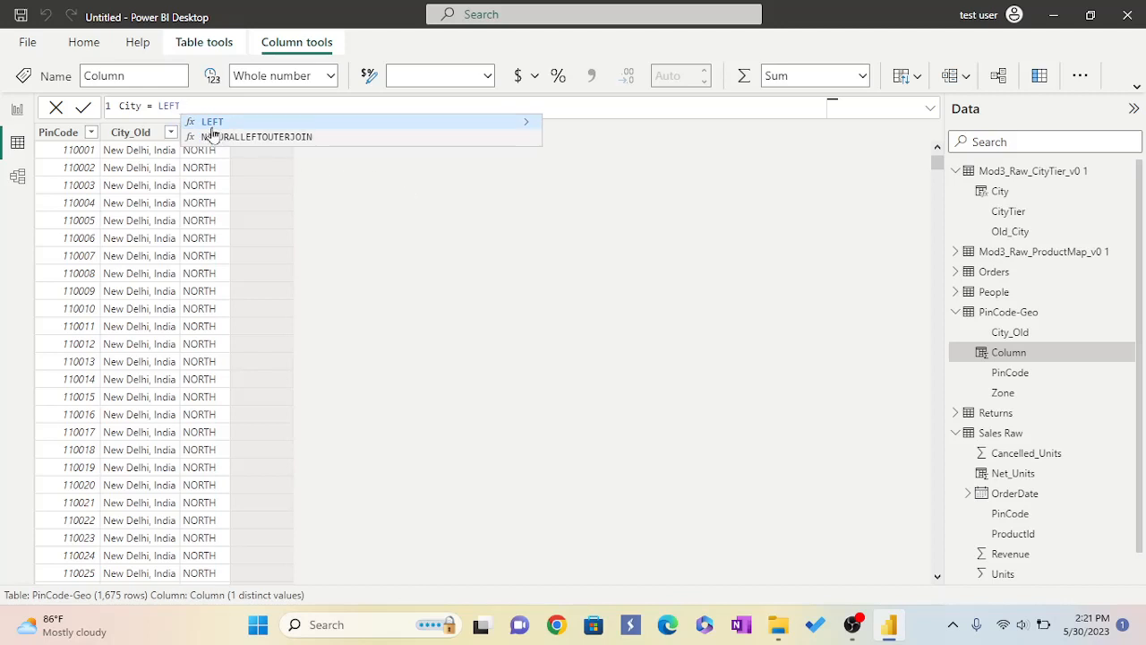
pyautogui.write('(')
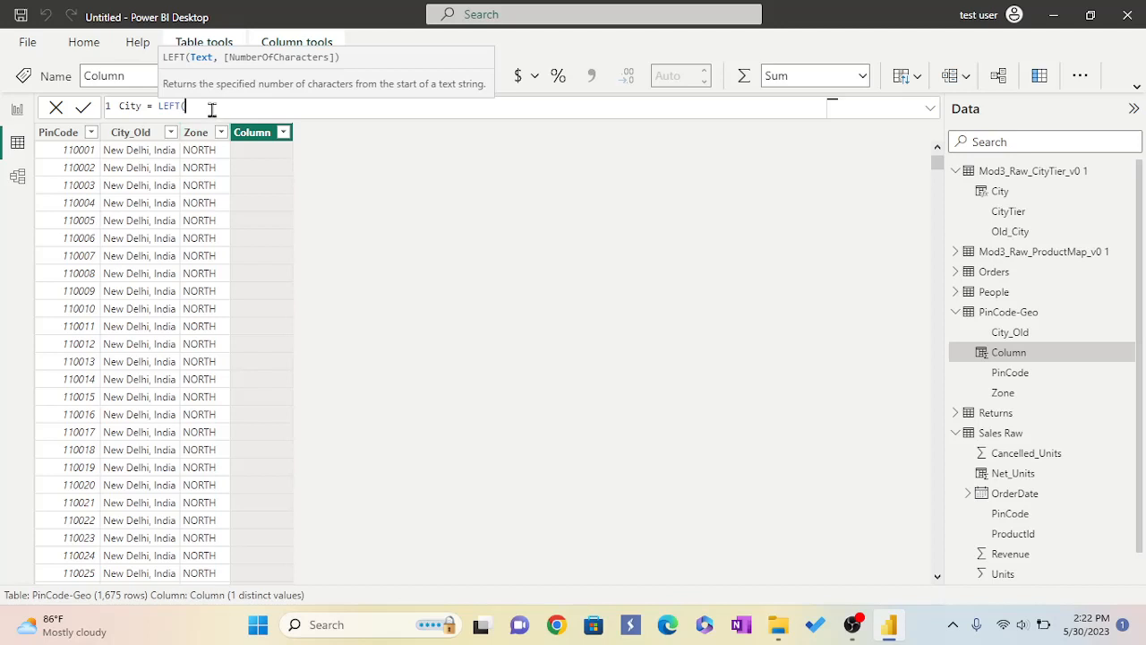
pyautogui.write('C')
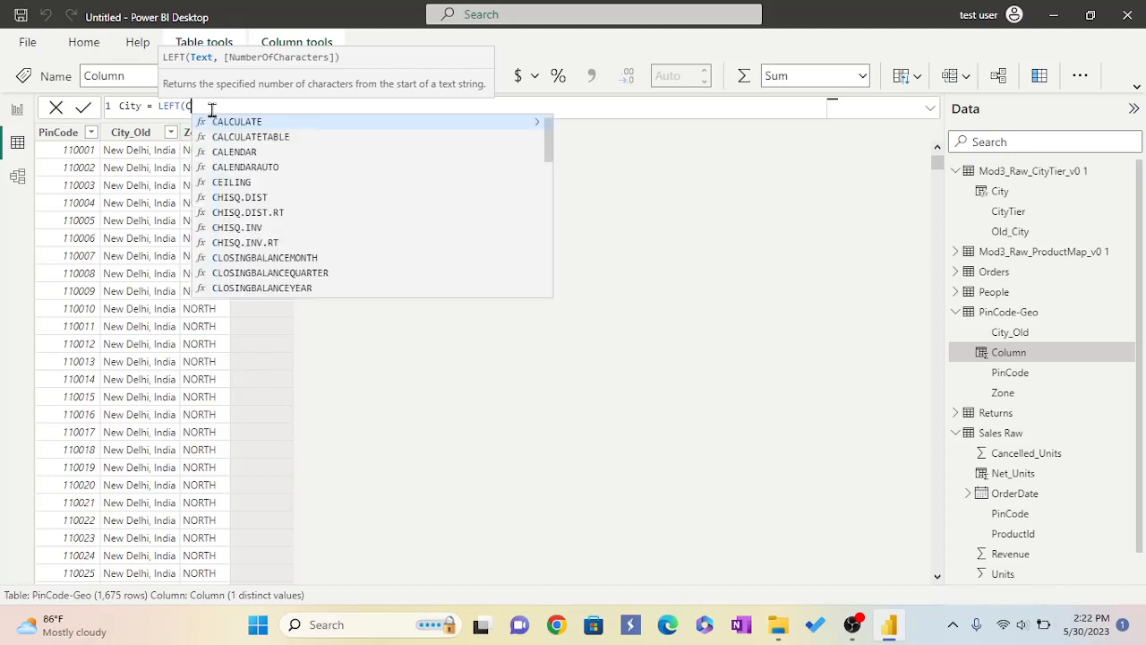
pyautogui.write('ity')
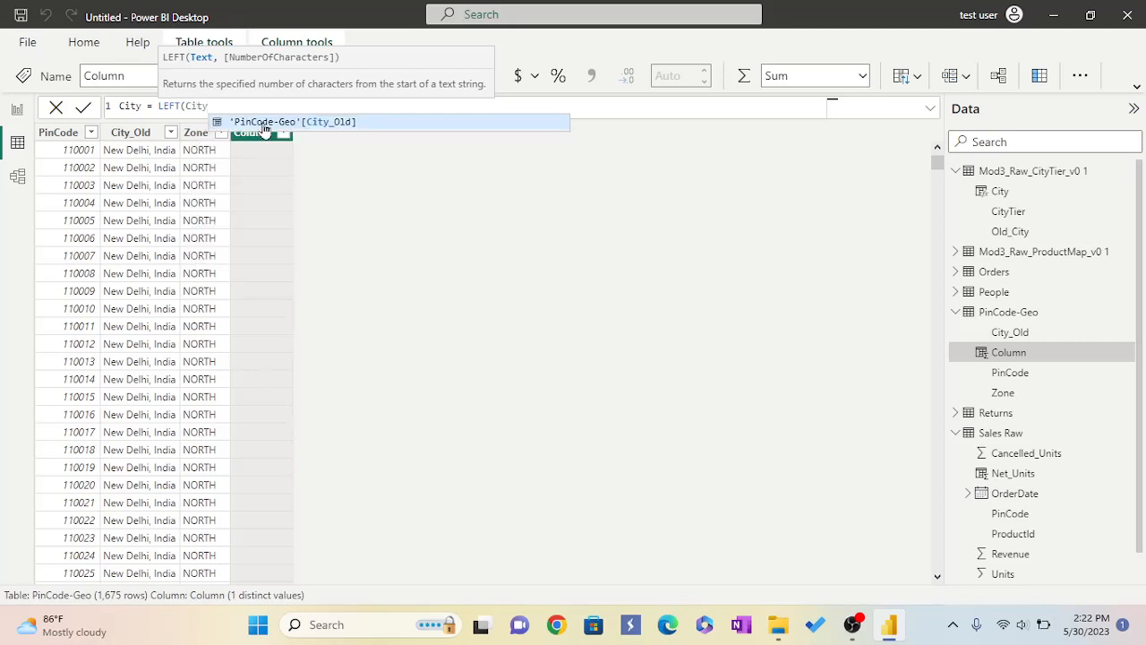
pyautogui.click(235, 125)
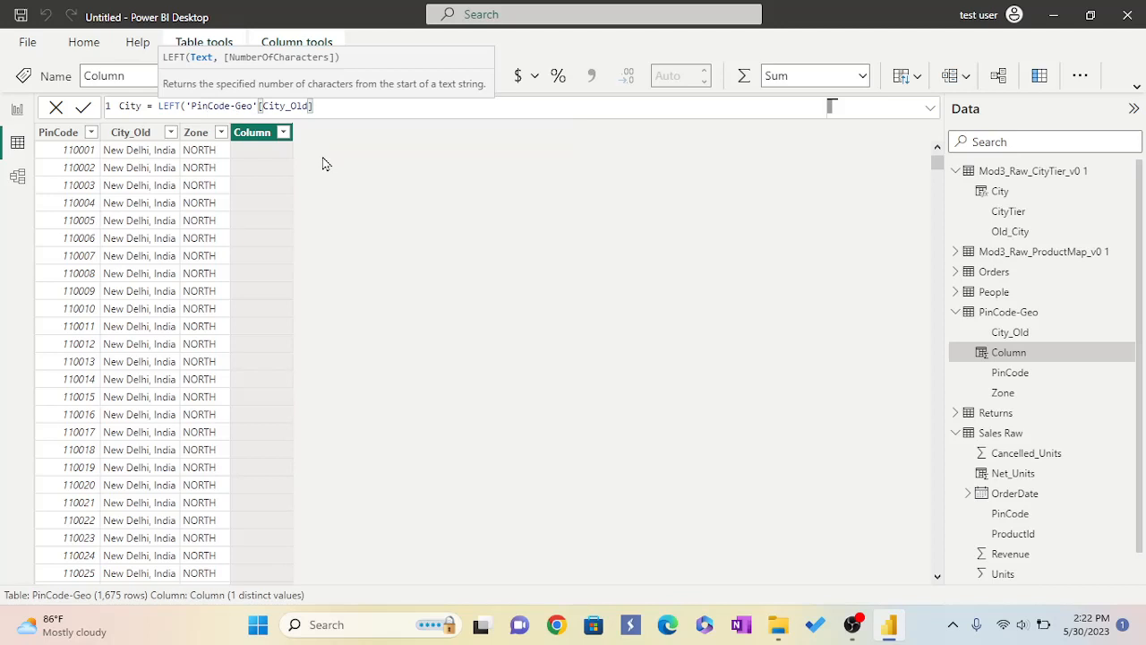
# - Complete the City formula with , FIND( ",",'PinCode-Geo'[City_Old])-1) and apply it
pyautogui.write(', FIND')
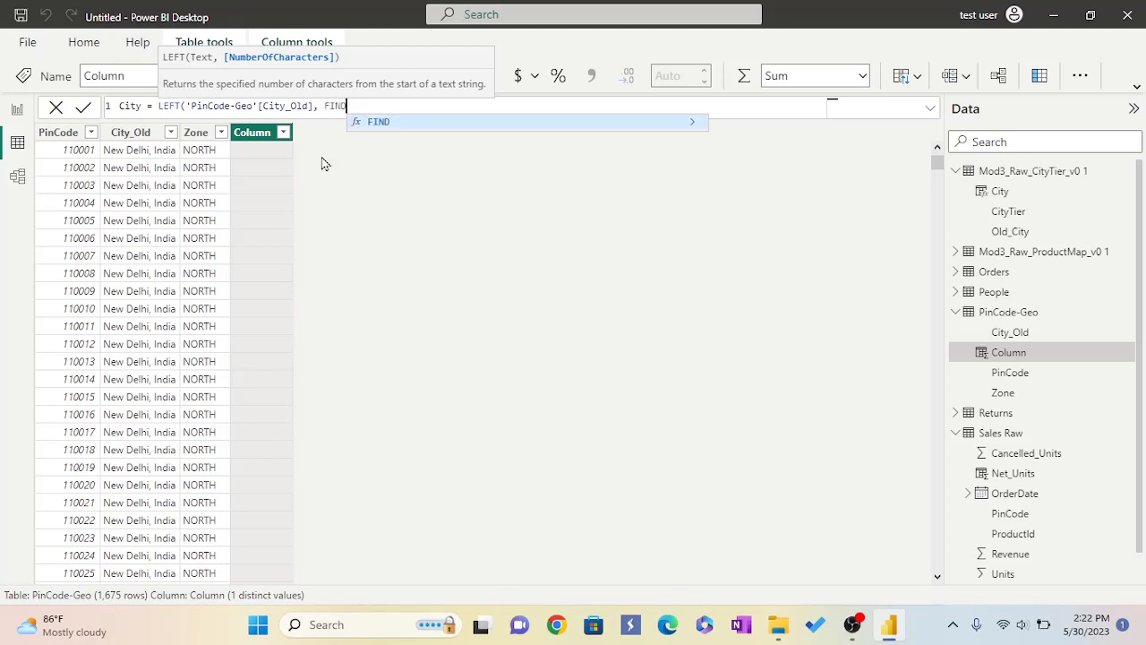
pyautogui.write('(')
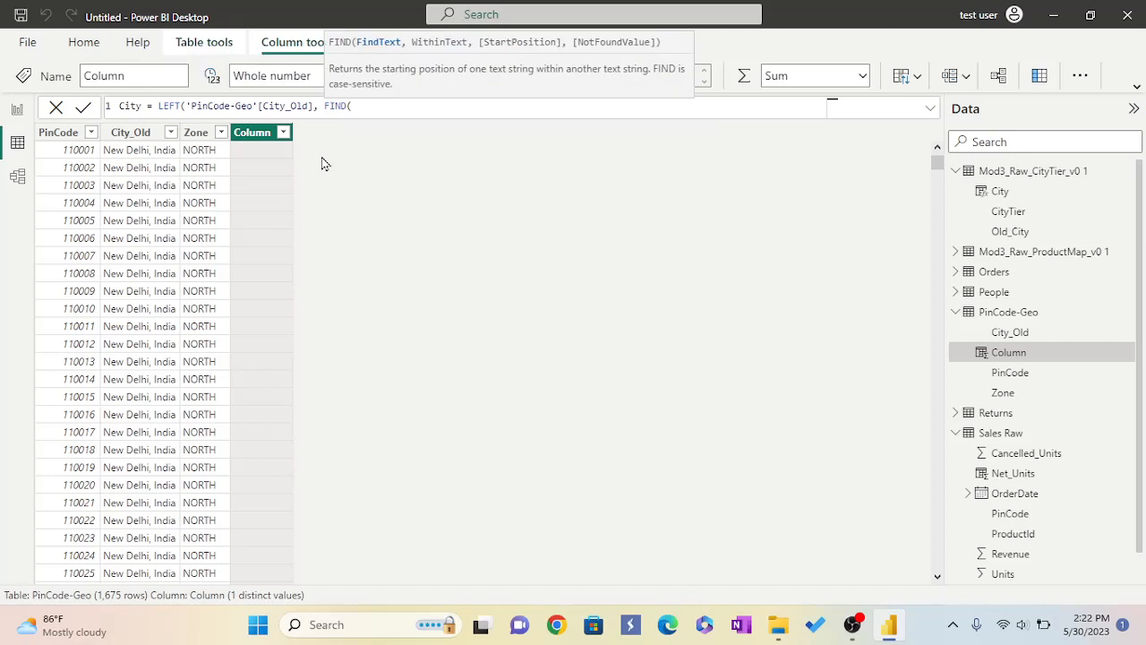
pyautogui.write(' ",')
pyautogui.write('",')
pyautogui.write("'")
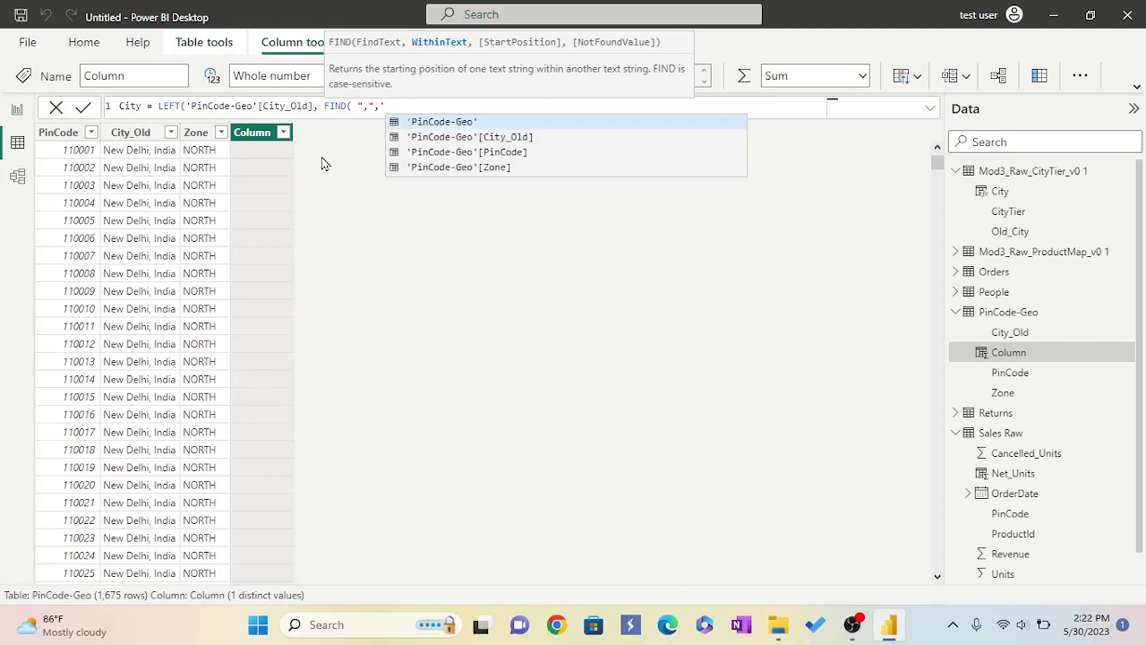
pyautogui.click(441, 140)
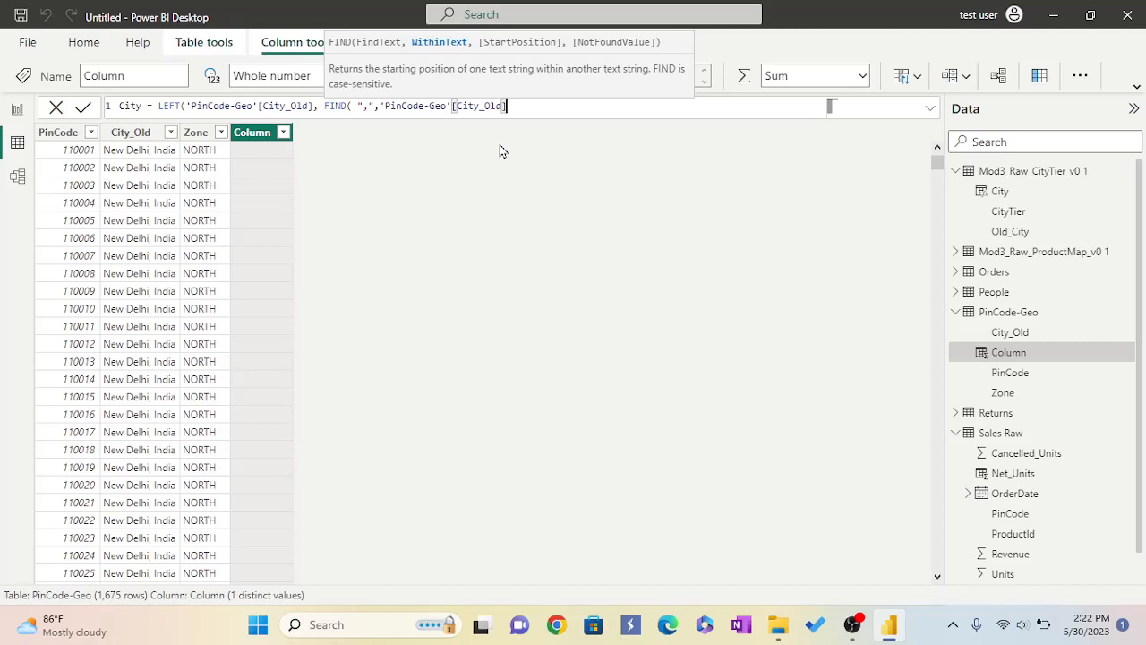
pyautogui.write(')')
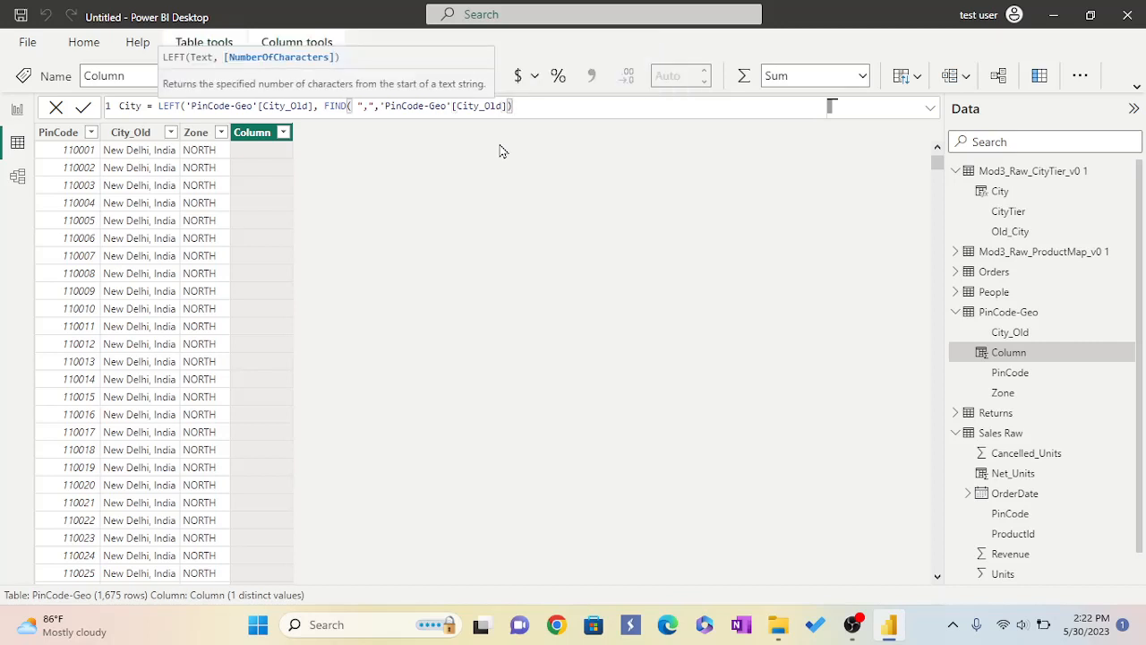
pyautogui.write('-1)')
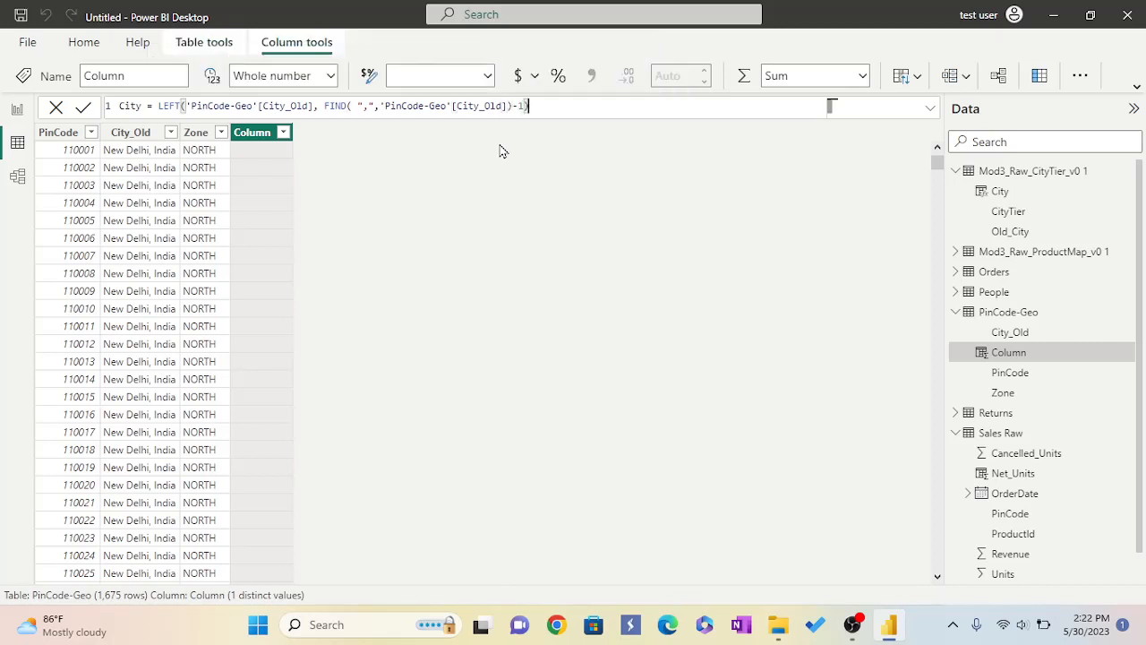
pyautogui.press('Return')
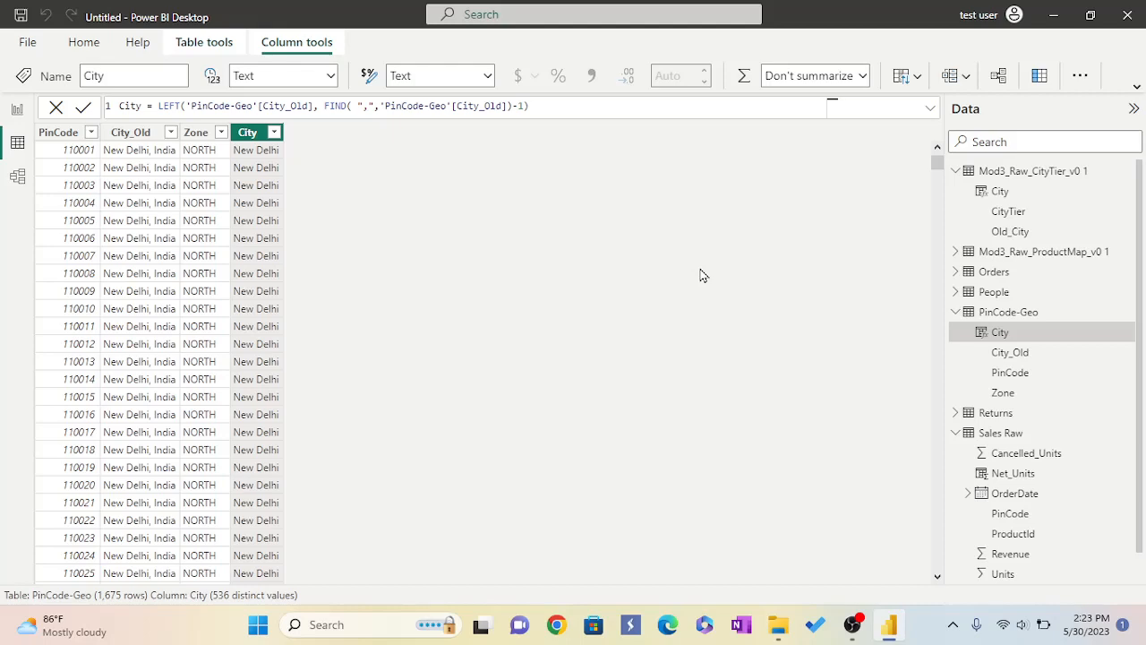
# - Show the rows of the Sales Raw table and set its OrderDate column's format to 03/14/2001 (mm/dd/yyyy)
pyautogui.click(986, 439)
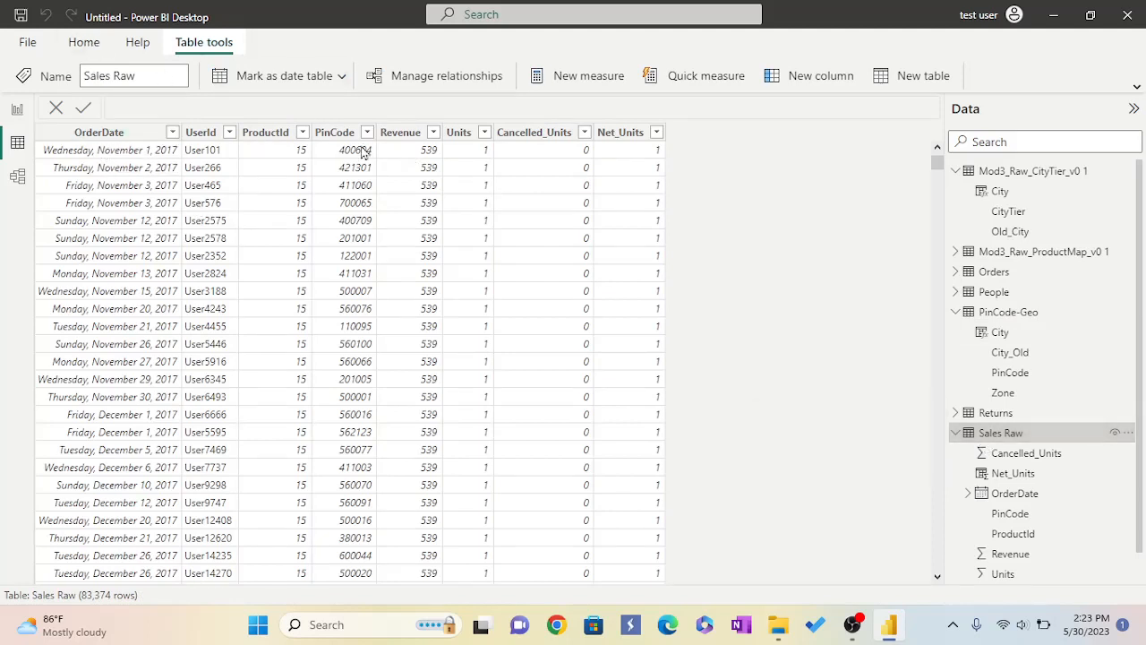
pyautogui.click(83, 43)
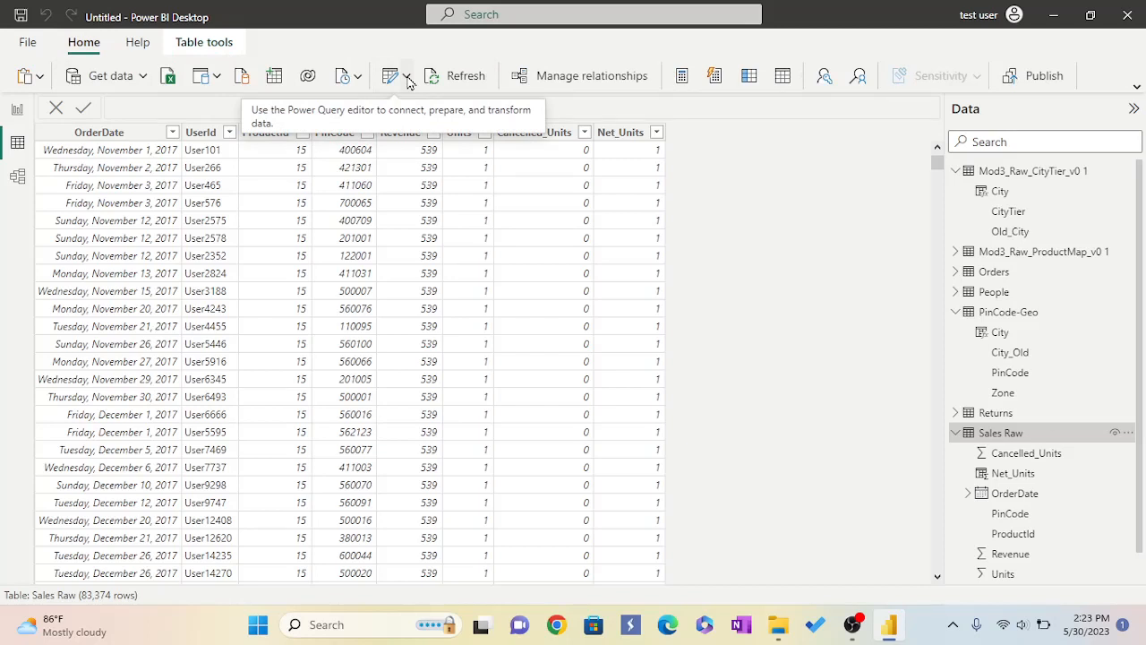
pyautogui.click(125, 136)
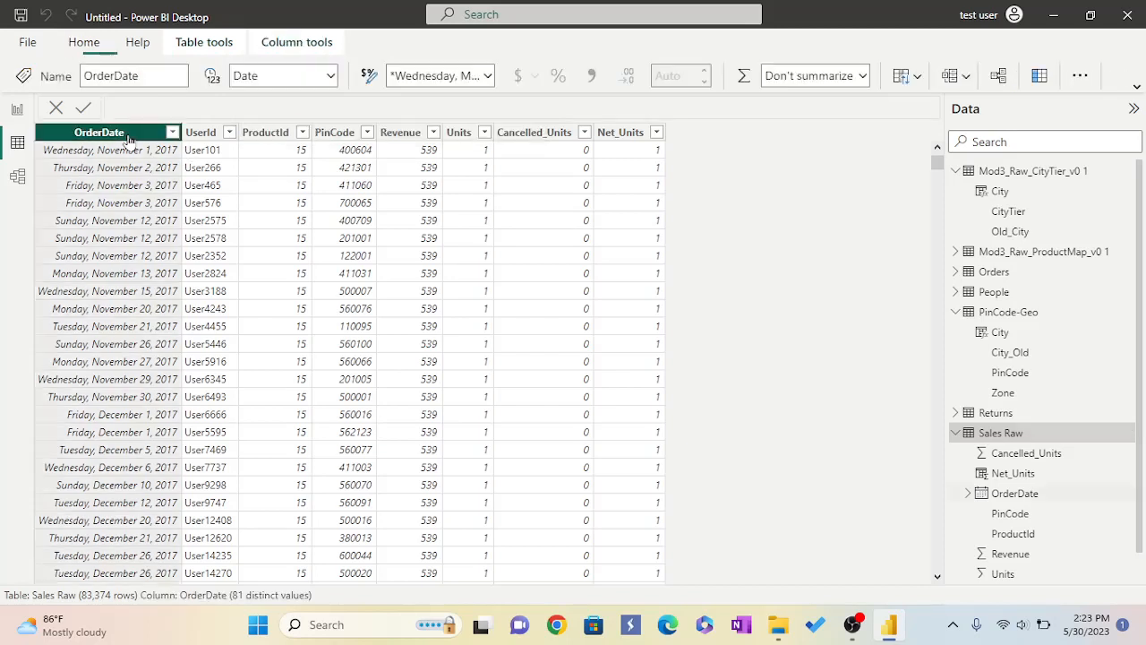
pyautogui.click(489, 77)
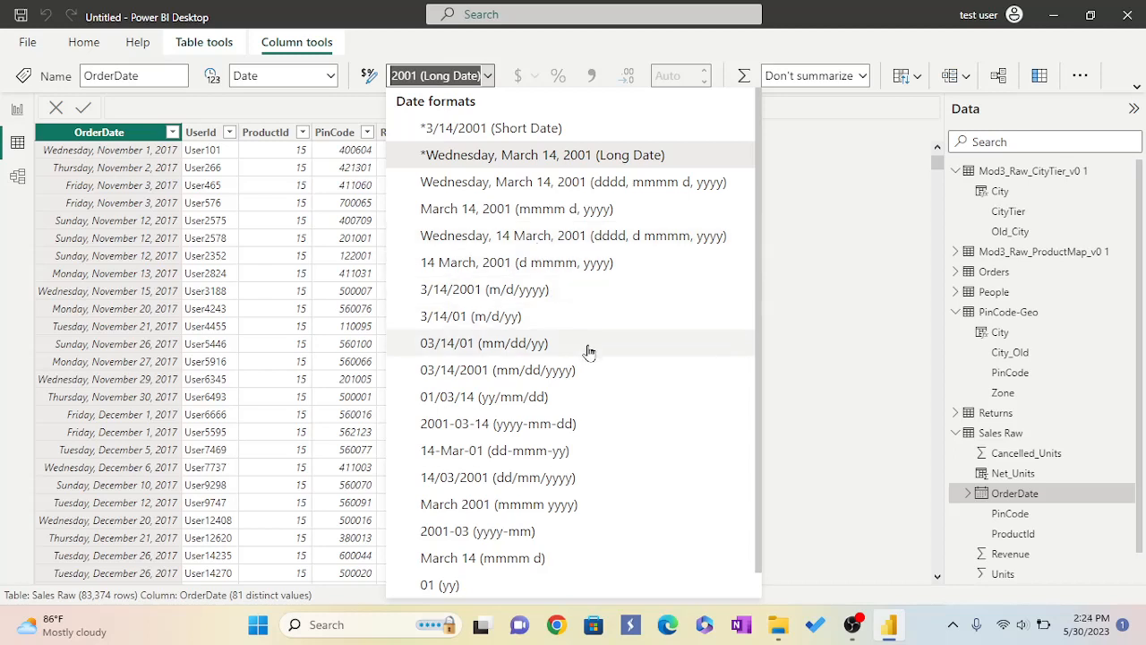
pyautogui.click(552, 376)
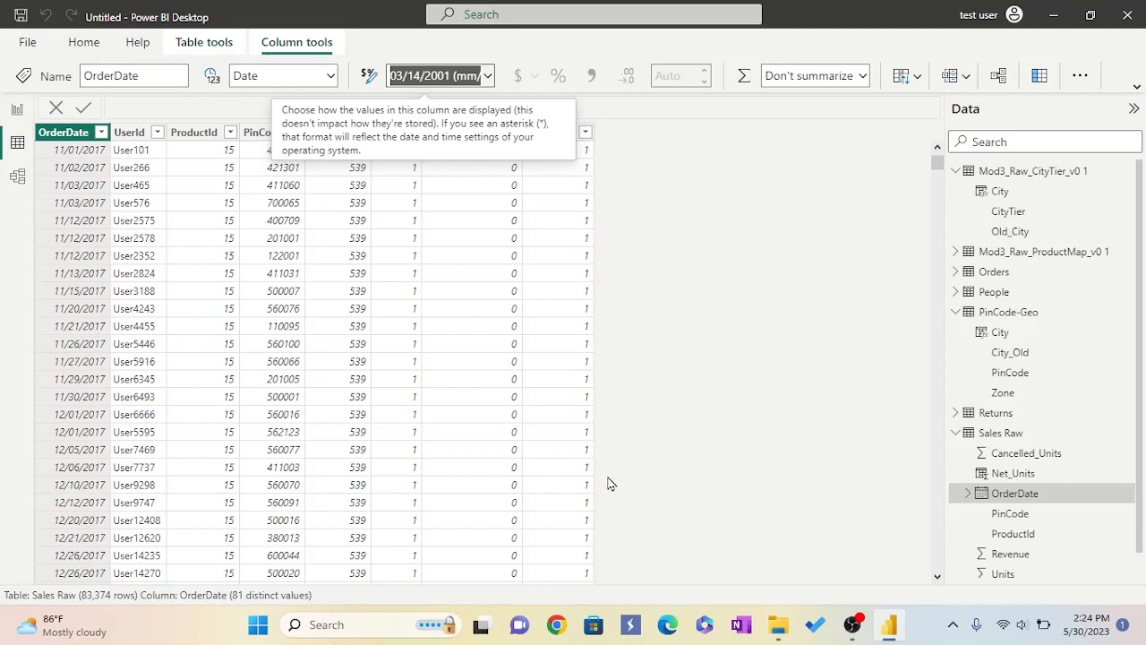
# - Add a calculated column to Sales Raw with the formula OrderDayOfWeek = 'Sales Raw'[OrderDate].[Day]
pyautogui.rightClick(971, 499)
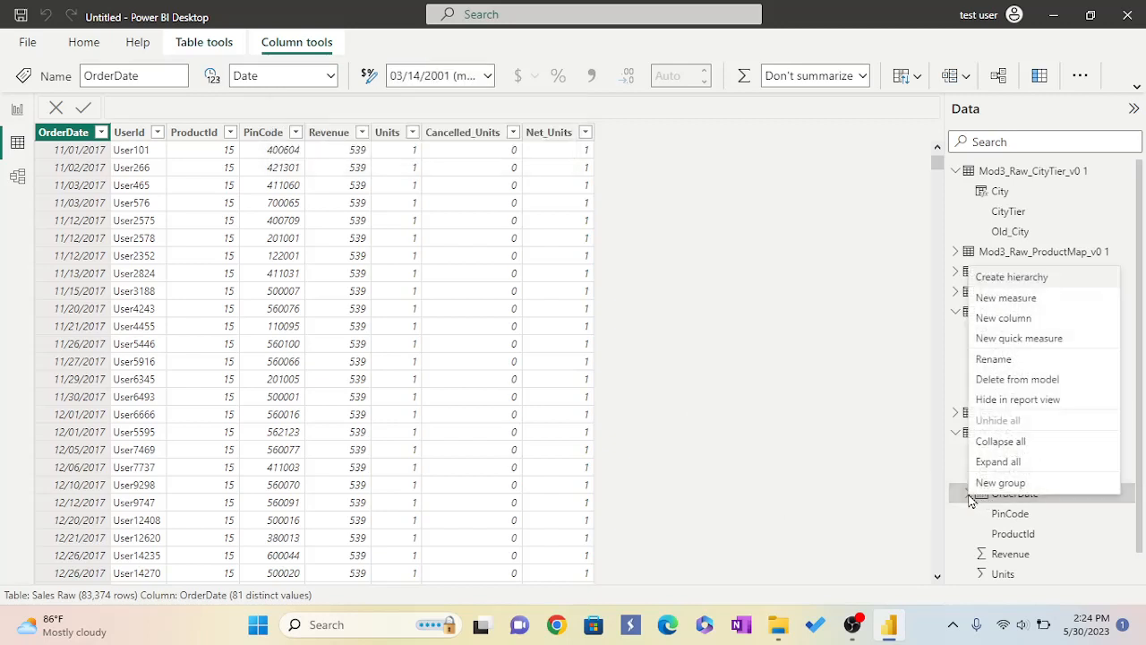
pyautogui.click(997, 324)
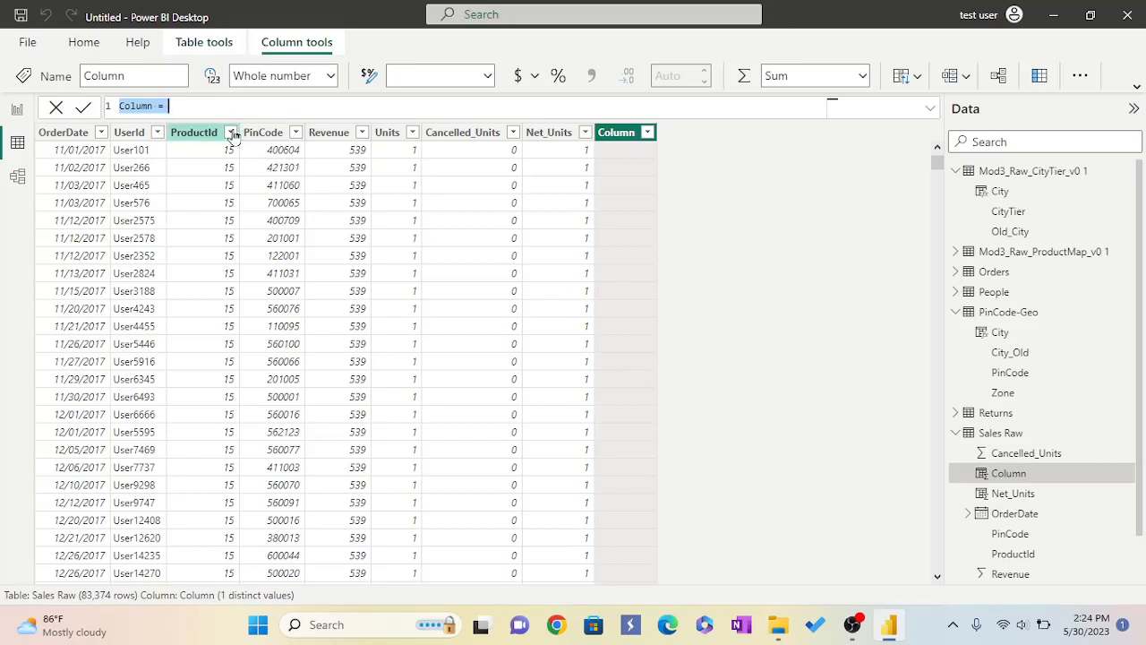
pyautogui.write('Orde')
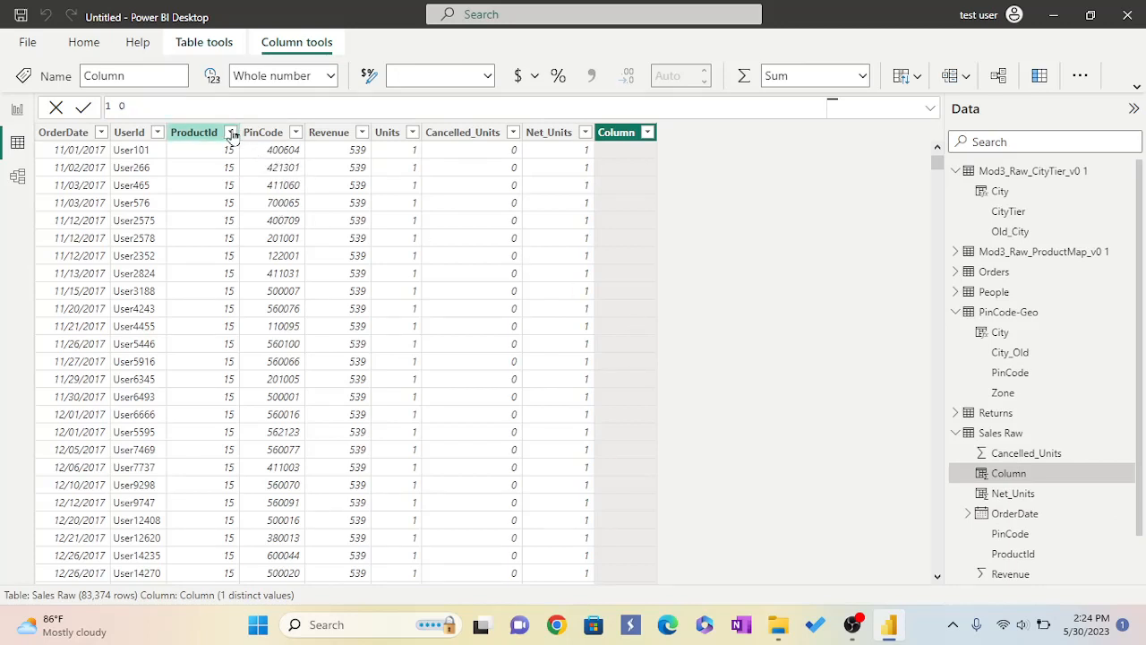
pyautogui.write("rDayOfWeek = 'Sales Raw'[OrderDate].[Day")
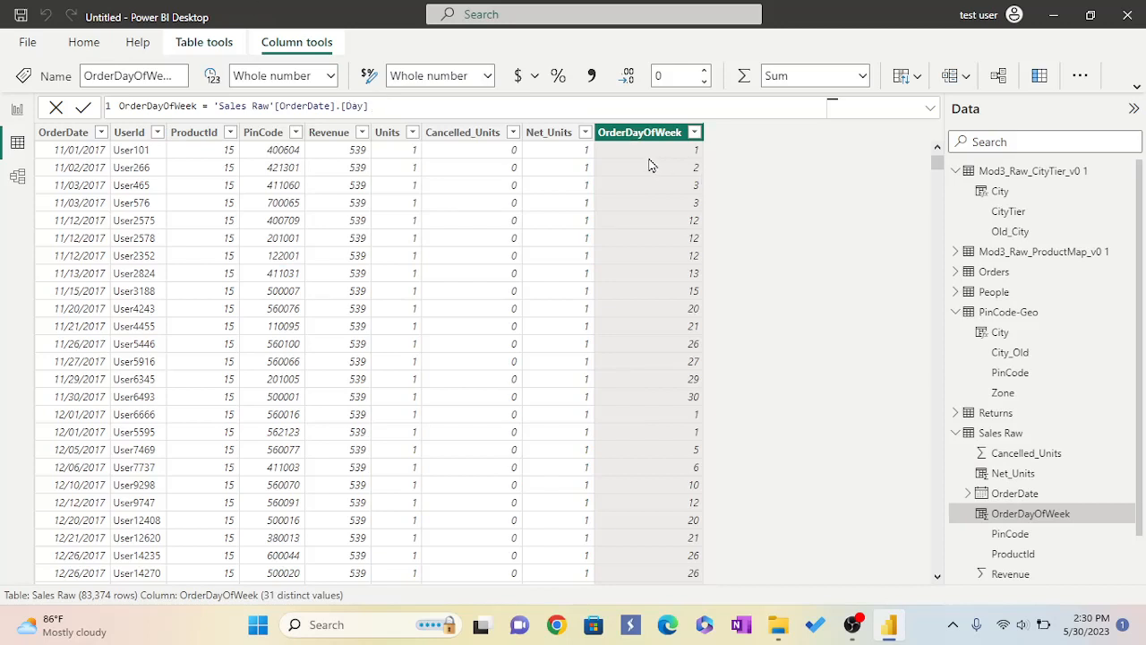
# - Add a calculated column named Week Start Date to Sales Raw and begin its formula with FORMAT(
pyautogui.scroll(-3, 651, 165)
pyautogui.scroll(-1, 1084, 477)
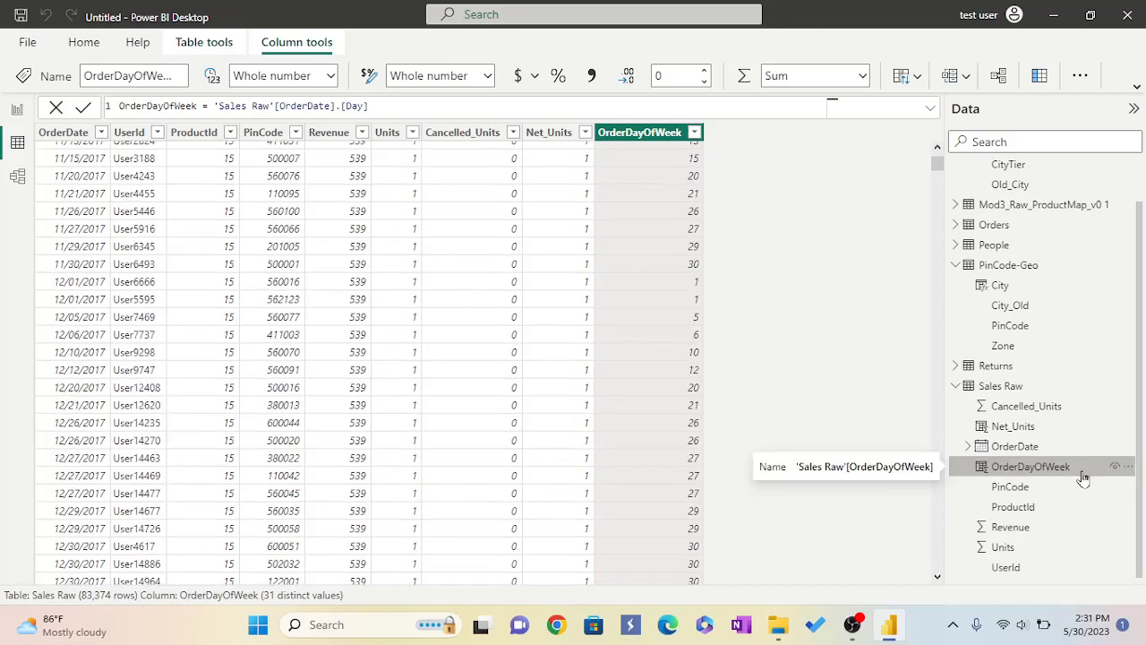
pyautogui.scroll(1, 1084, 478)
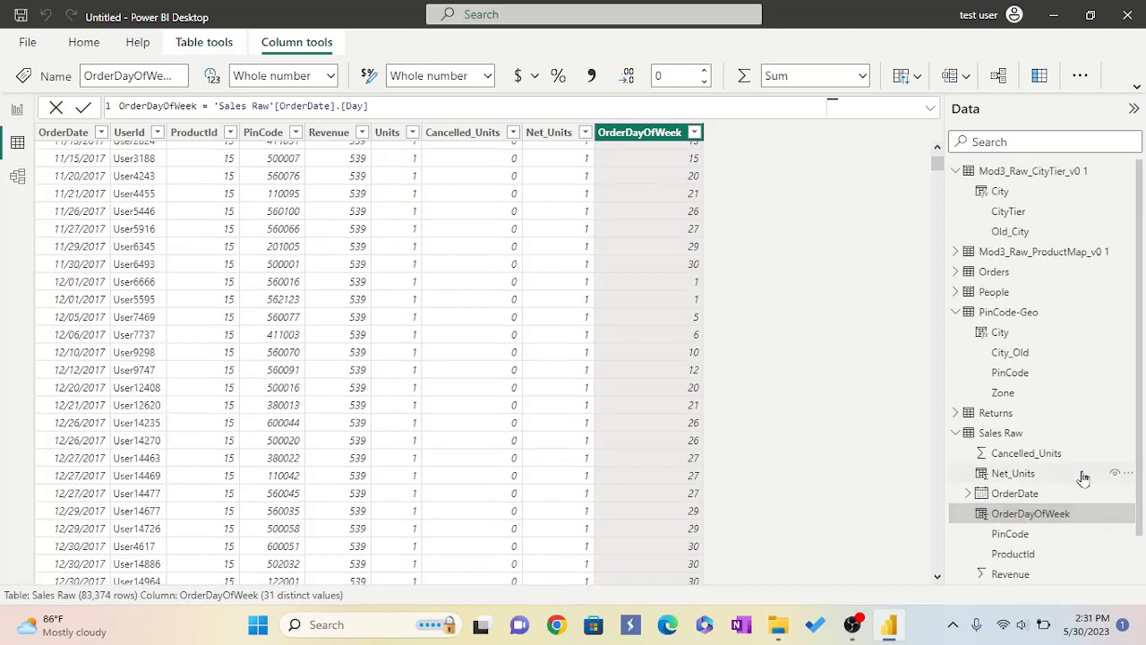
pyautogui.rightClick(961, 439)
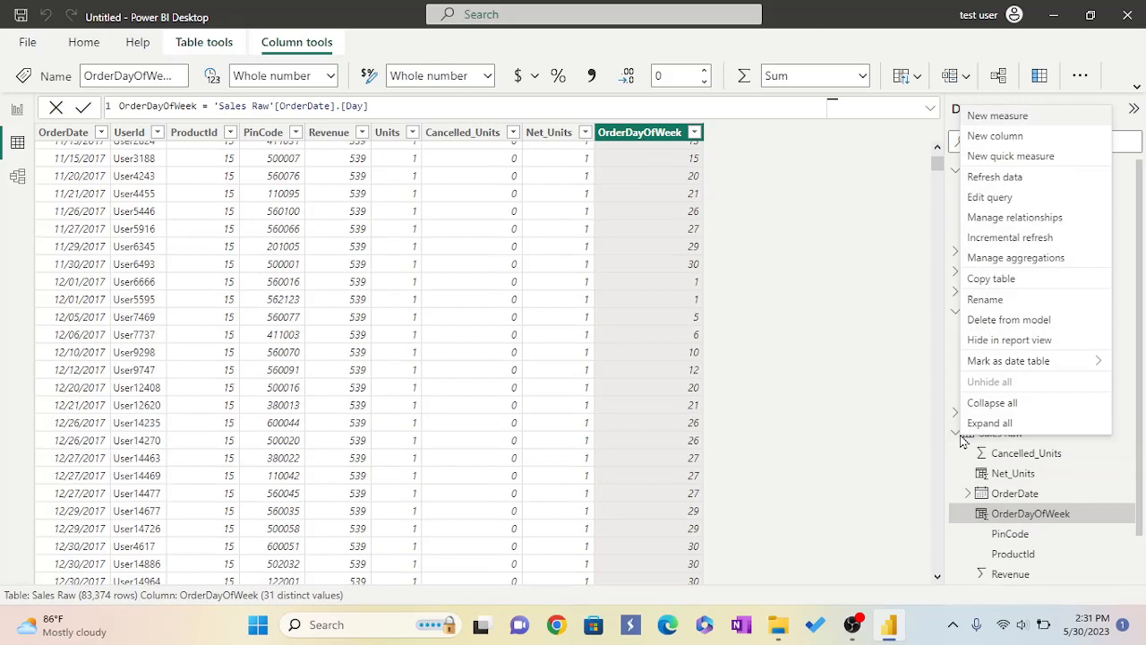
pyautogui.click(994, 136)
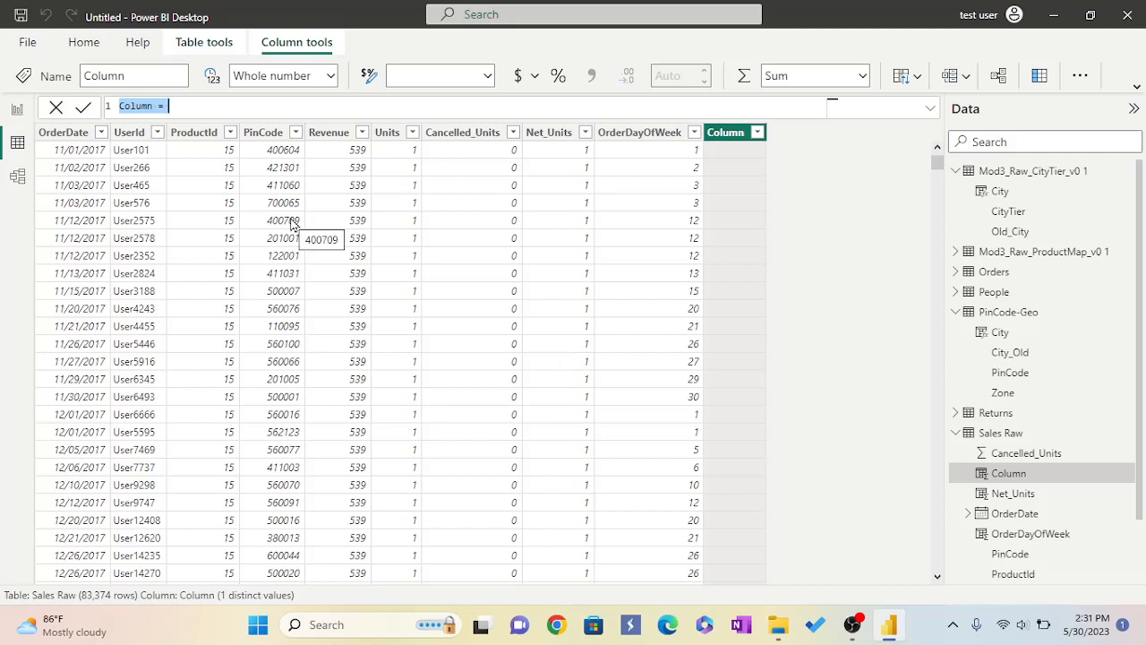
pyautogui.write('week ')
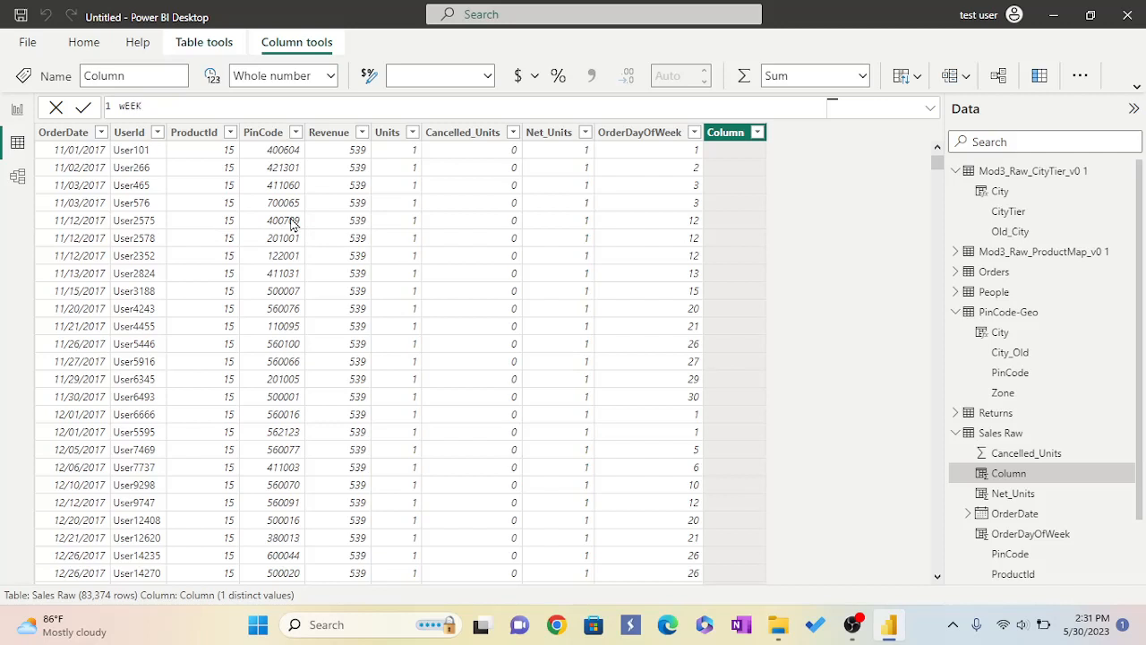
pyautogui.write('st')
pyautogui.press('BackSpace')
pyautogui.press('BackSpace')
pyautogui.press('BackSpace')
pyautogui.press('BackSpace')
pyautogui.press('BackSpace')
pyautogui.press('BackSpace')
pyautogui.press('BackSpace')
pyautogui.write('Week Start D')
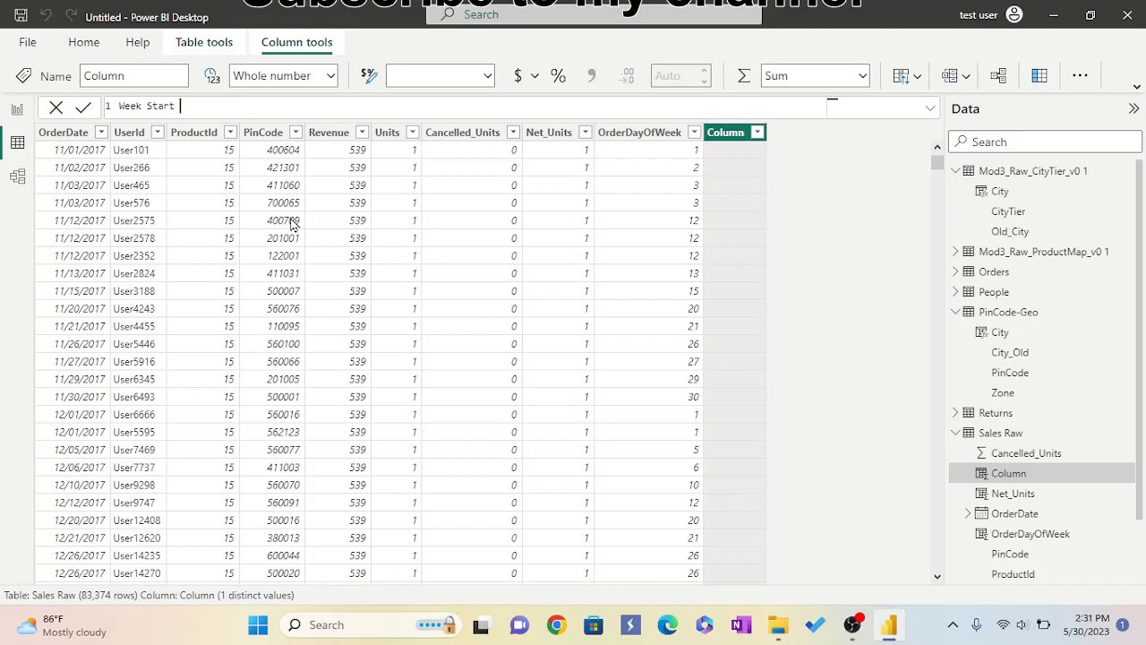
pyautogui.write('te ')
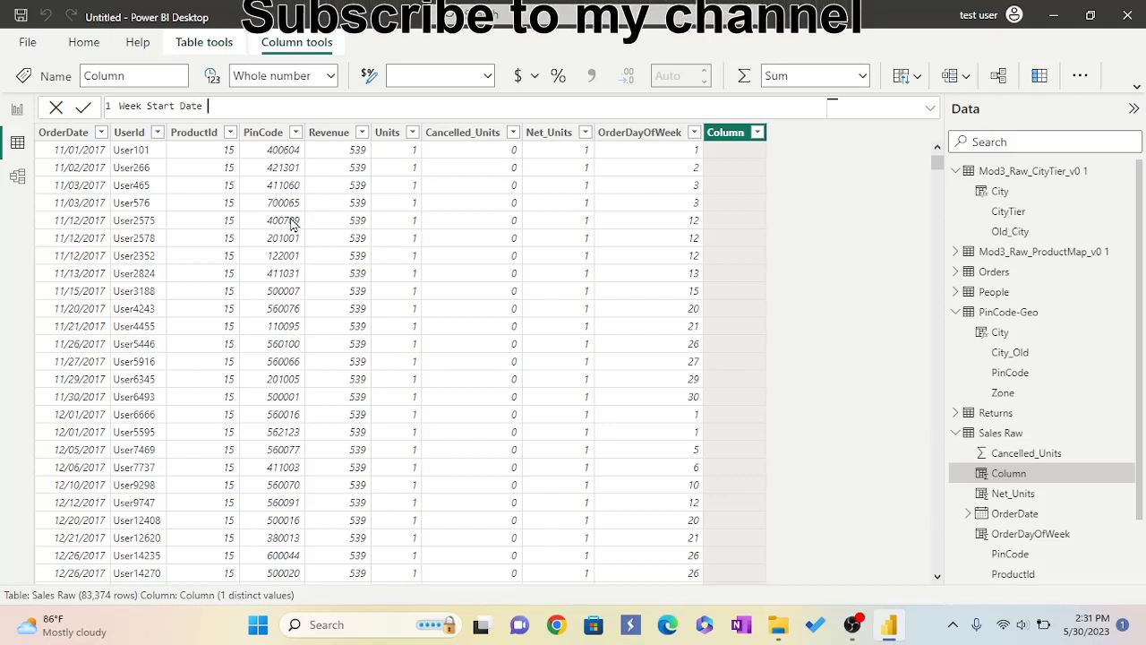
pyautogui.write('= ')
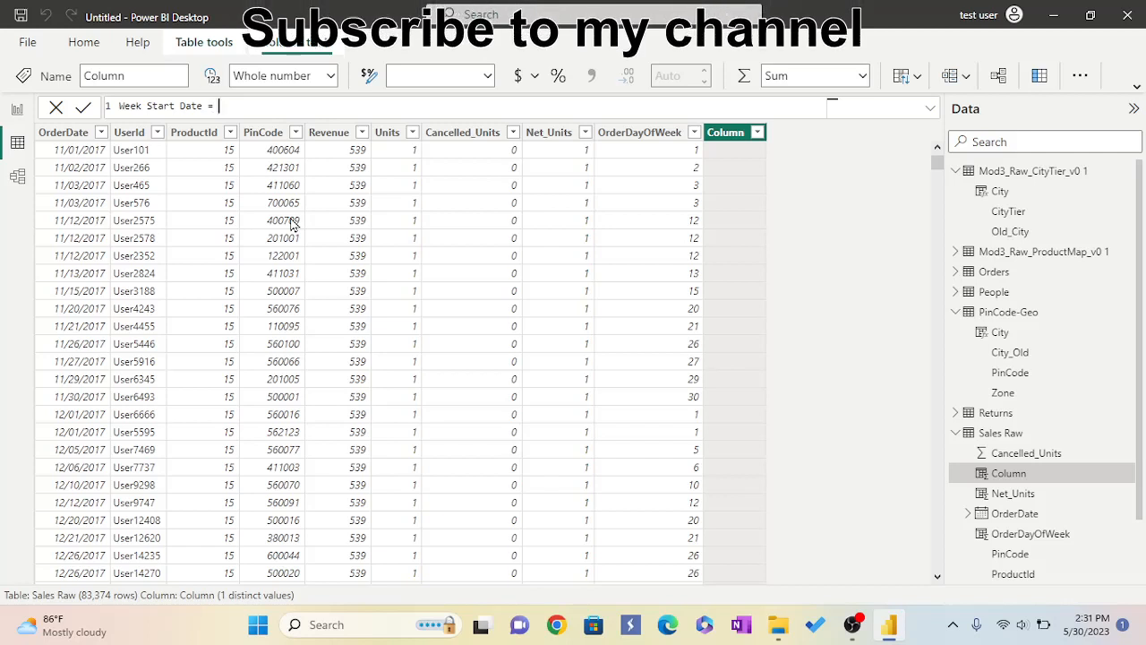
pyautogui.write('FORM')
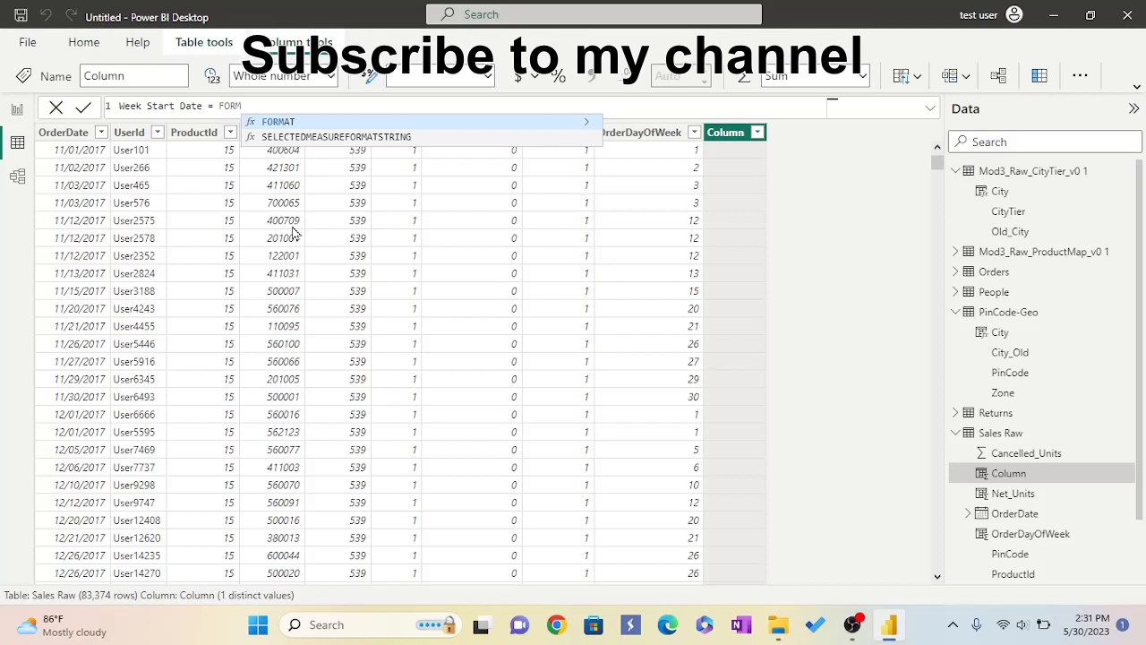
pyautogui.click(269, 123)
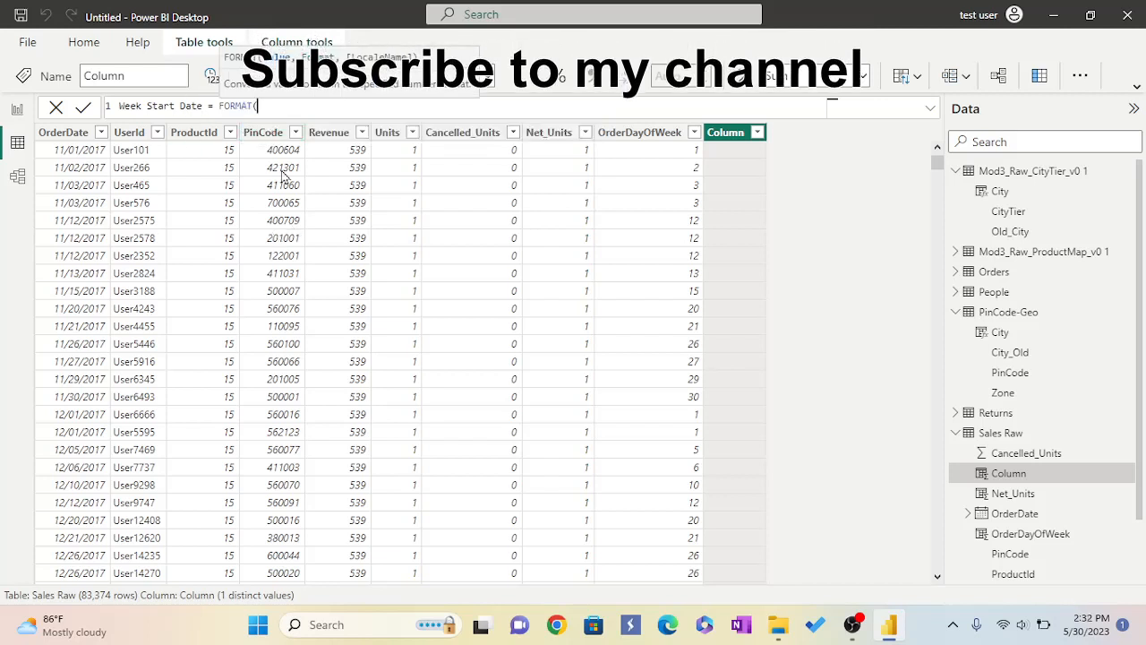